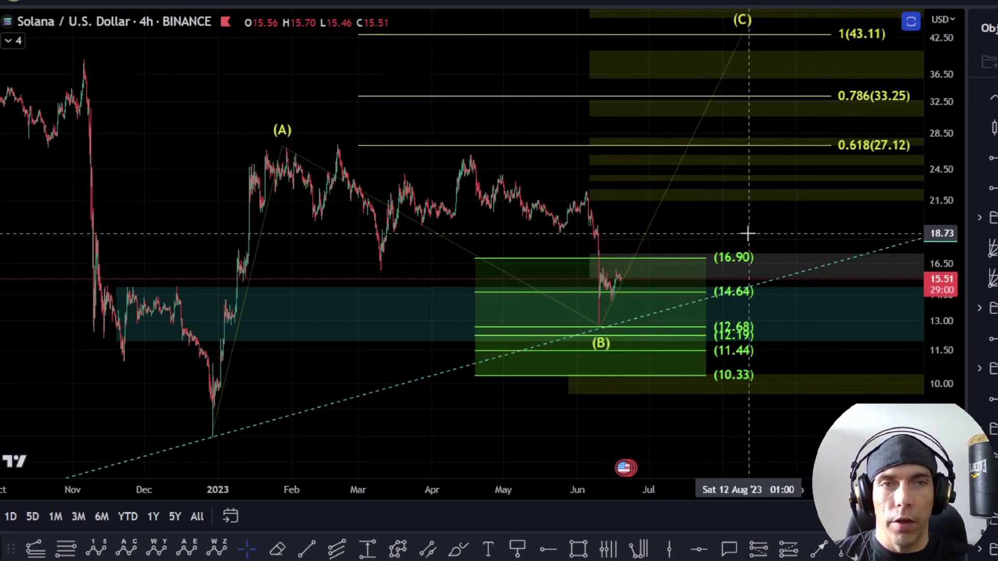
- Brush a freehand path over the price swings from the X high through waves a and b toward c, and delete it
drag(811, 230, 734, 217)
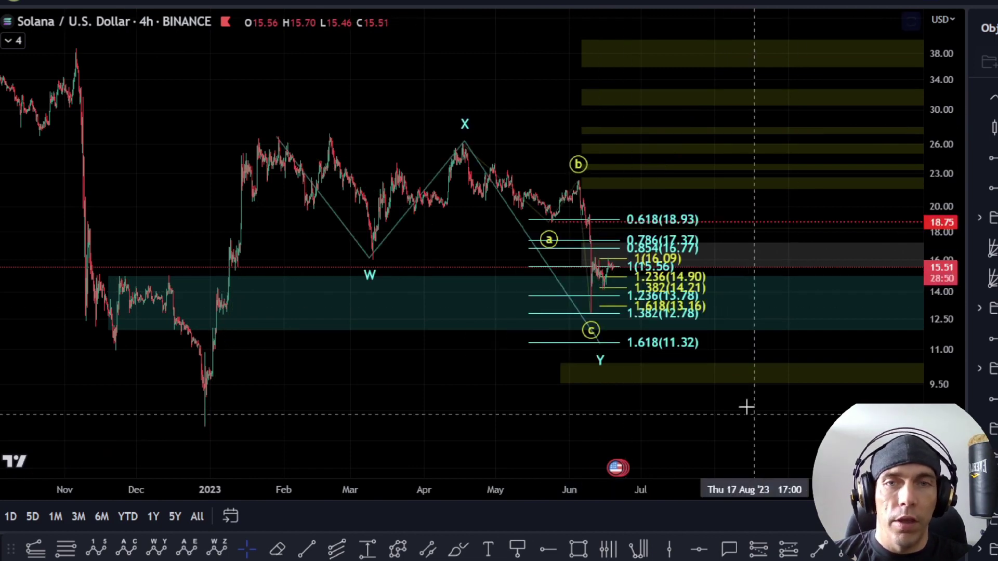
scroll(489, 197, up, 2)
scroll(684, 460, up, 4)
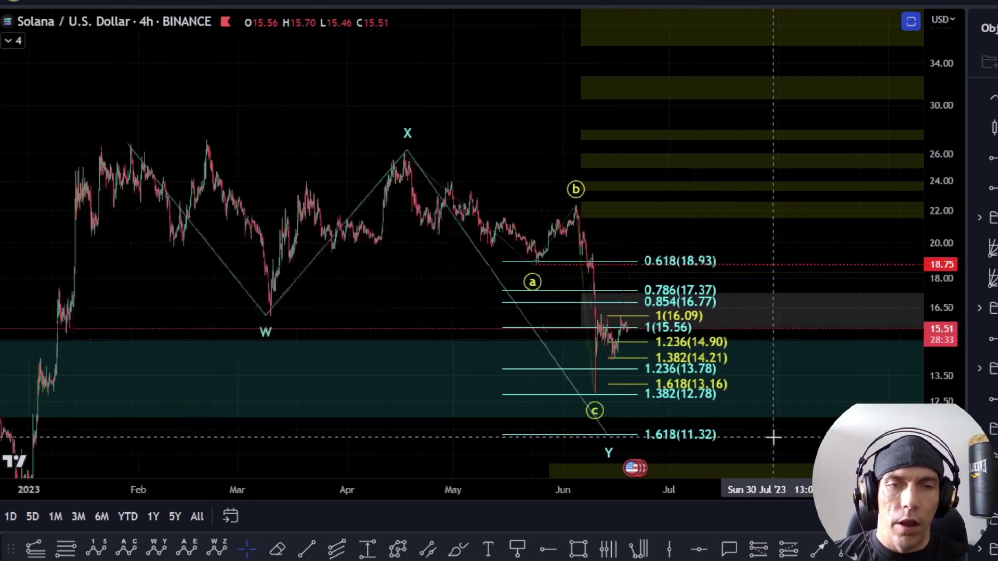
drag(724, 446, 805, 342)
drag(942, 395, 941, 312)
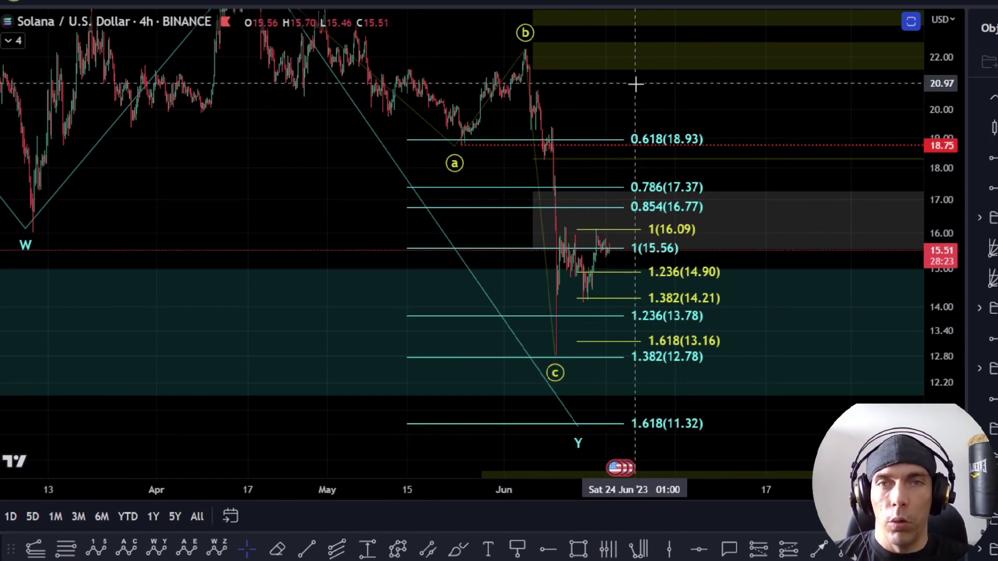
drag(609, 122, 598, 183)
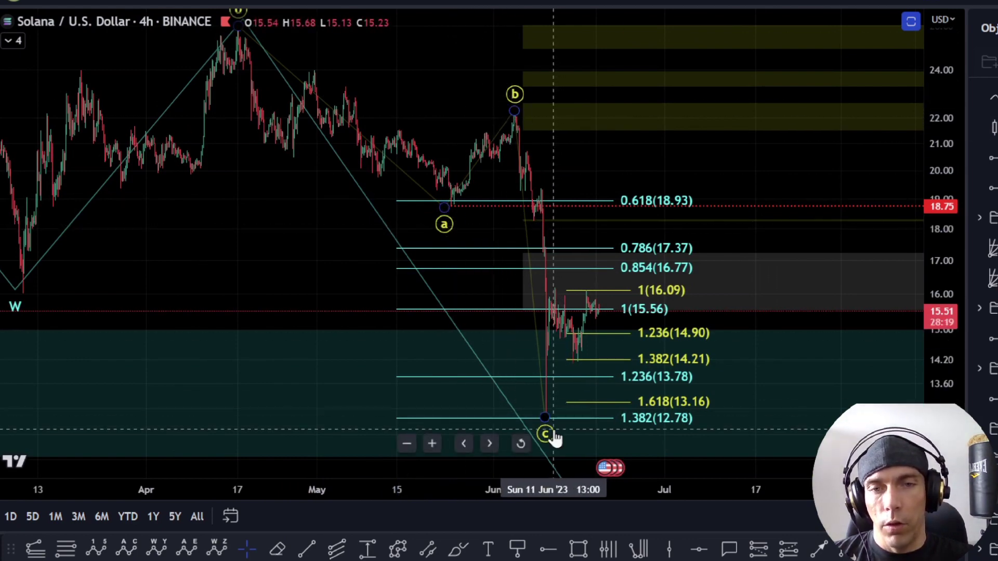
click(454, 553)
mouse_move(237, 50)
mouse_down()
mouse_move(249, 88)
mouse_move(322, 93)
mouse_move(374, 200)
mouse_move(487, 150)
mouse_up()
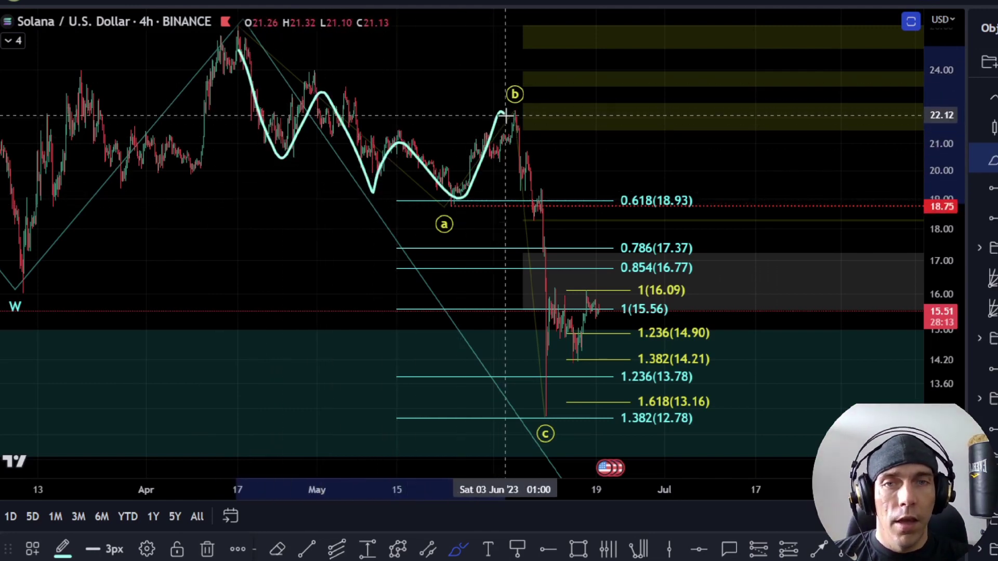
mouse_move(530, 218)
mouse_down()
mouse_move(549, 260)
mouse_move(563, 474)
mouse_up()
key(Delete)
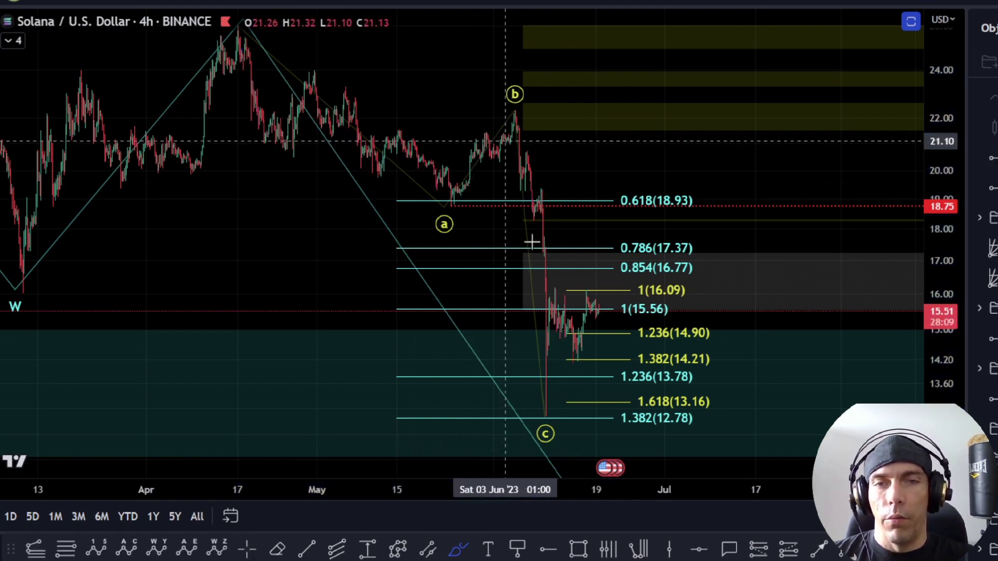
- Brush the decline from the X high to wave c, add short strokes near the low, and delete each stroke
mouse_move(248, 49)
mouse_down()
mouse_move(363, 187)
mouse_move(509, 99)
mouse_move(543, 411)
mouse_up()
key(Delete)
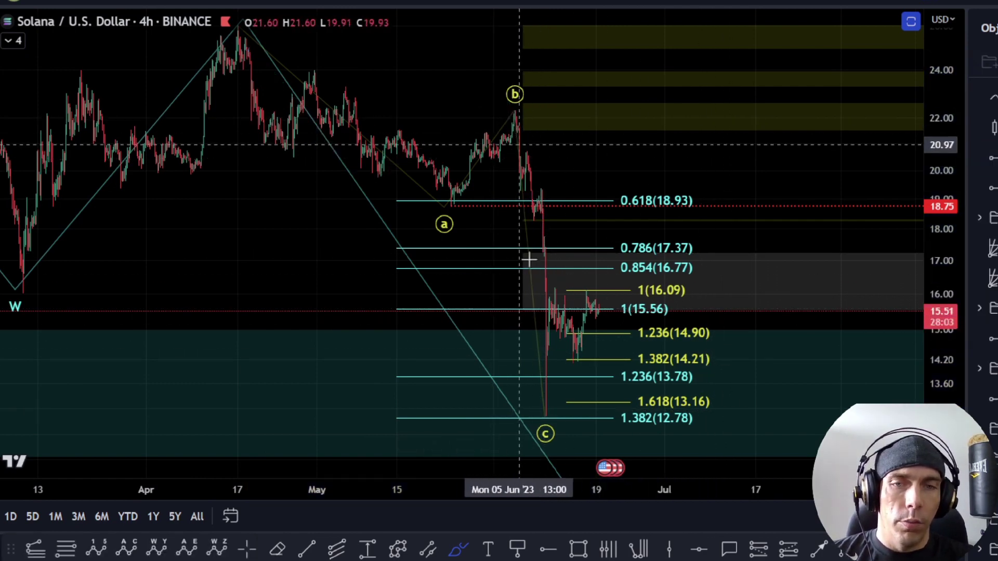
mouse_move(573, 407)
mouse_down()
mouse_move(597, 434)
mouse_move(568, 434)
mouse_up()
key(Delete)
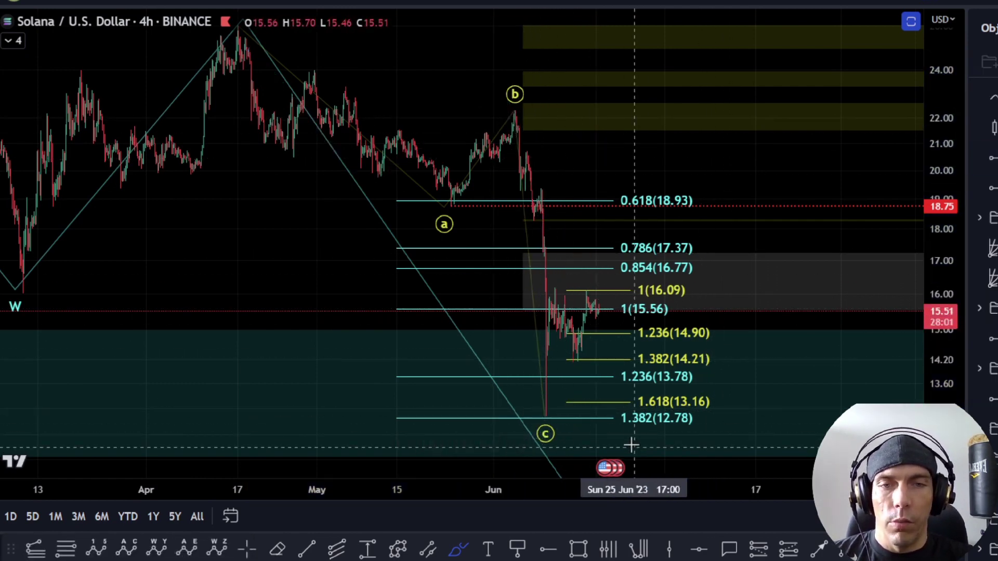
mouse_move(704, 403)
mouse_down()
mouse_move(553, 408)
mouse_move(743, 400)
mouse_up()
key(Delete)
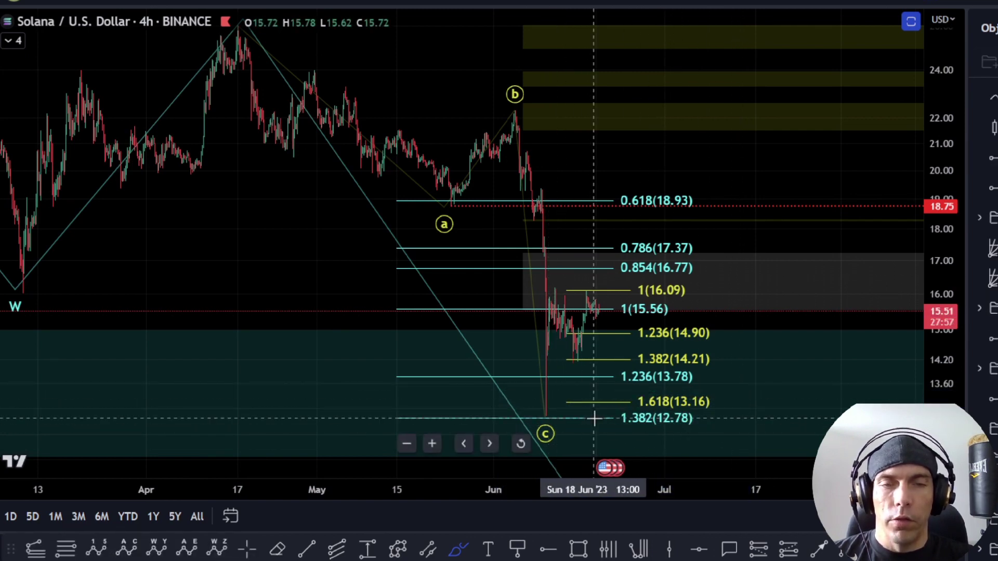
- Brush an alternative decline from the X high, numbering its legs 1 and 3 and extending the path below the c low
scroll(594, 416, up, 3)
scroll(575, 401, down, 2)
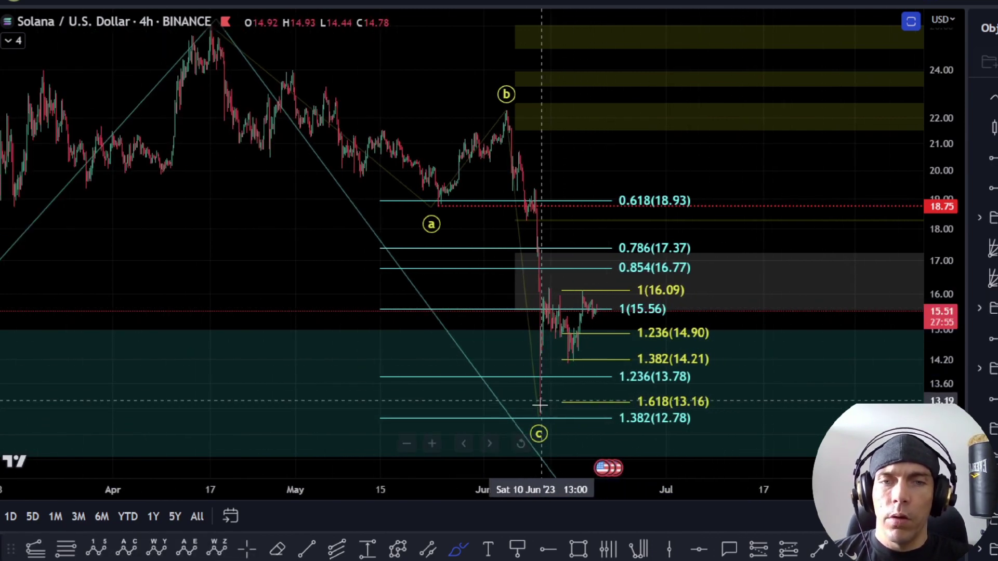
mouse_move(541, 414)
mouse_down()
mouse_move(606, 350)
mouse_move(660, 448)
mouse_up()
scroll(648, 227, down, 2)
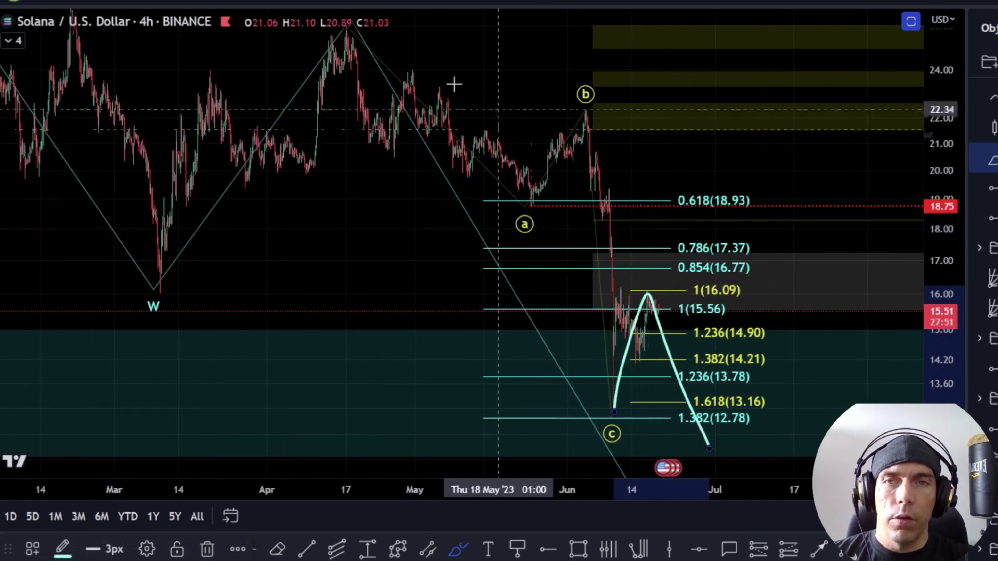
mouse_move(346, 41)
mouse_down()
mouse_move(463, 198)
mouse_move(582, 113)
mouse_up()
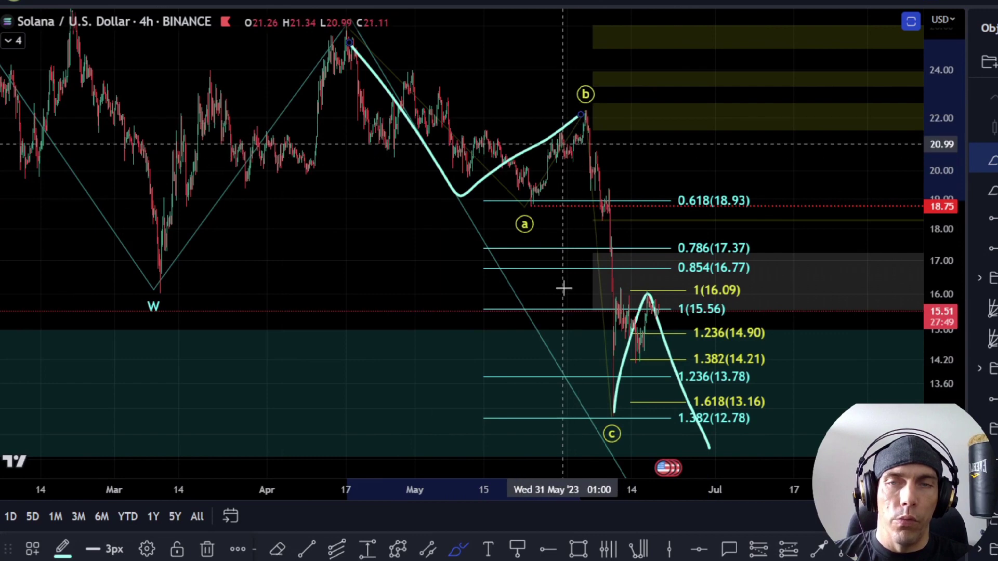
drag(476, 81, 483, 133)
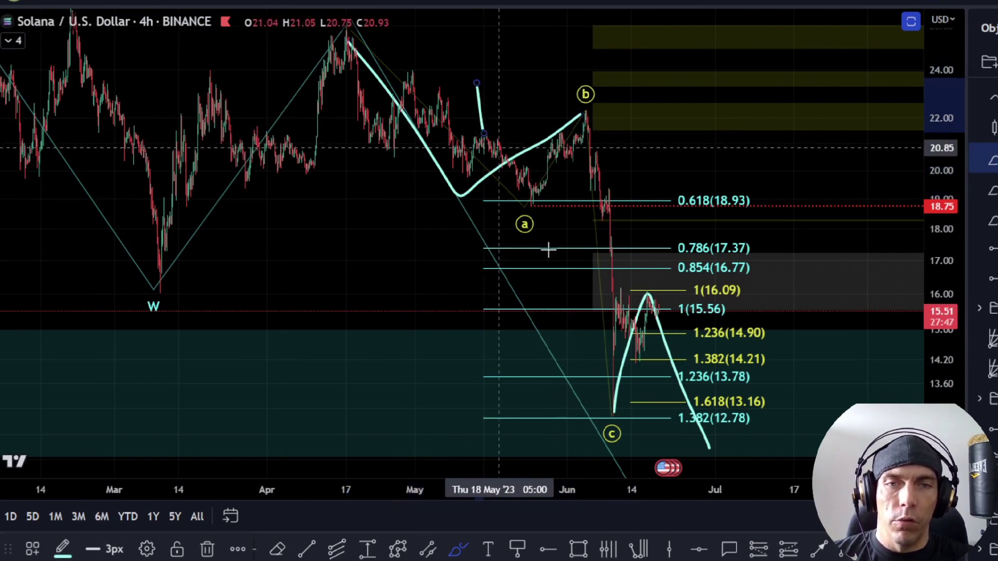
drag(578, 410, 595, 411)
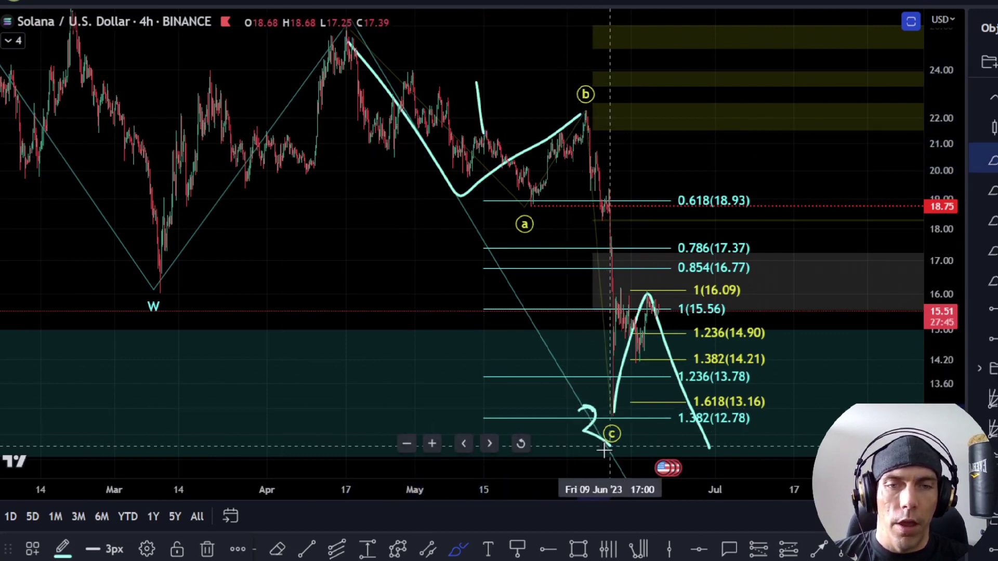
drag(604, 450, 581, 440)
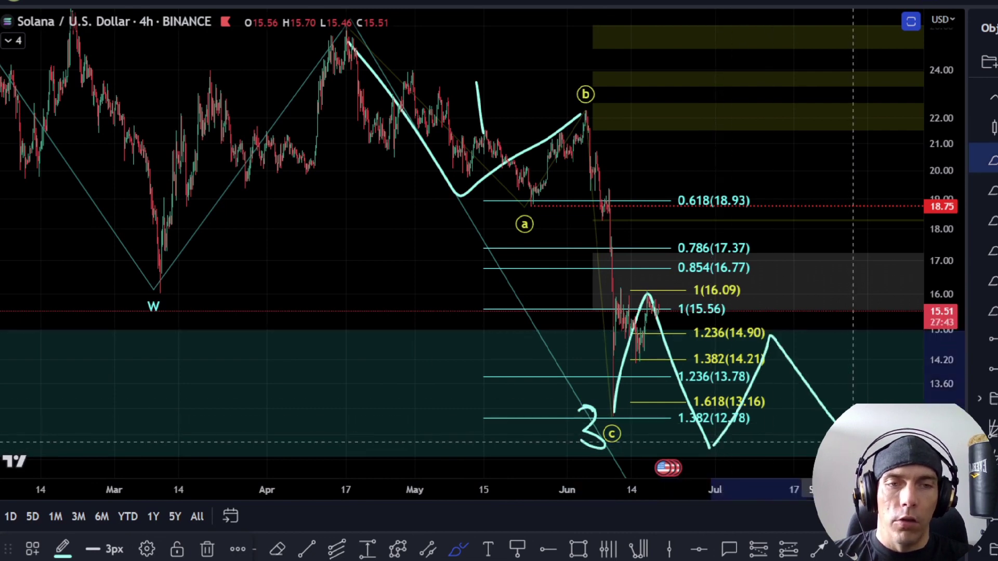
- Remove all brush strokes of the alternative numbered decline from the chart
key(Delete)
key(ctrl+z)
key(ctrl+z)
key(ctrl+z)
key(ctrl+z)
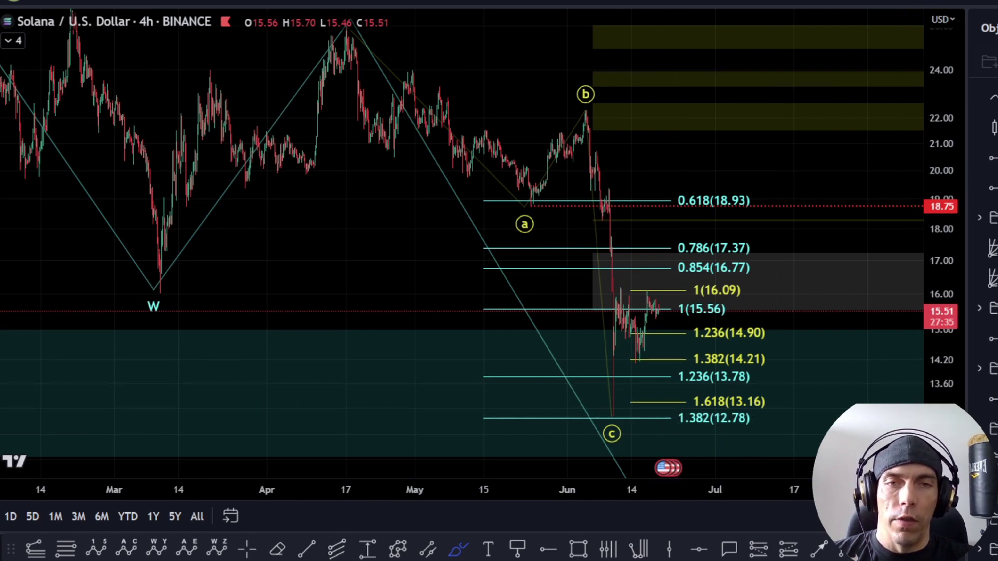
- Replace the displayed W-X-Y wave count with the bearish (i)–(v) count and its price targets
key(ctrl+z)
key(ctrl+z)
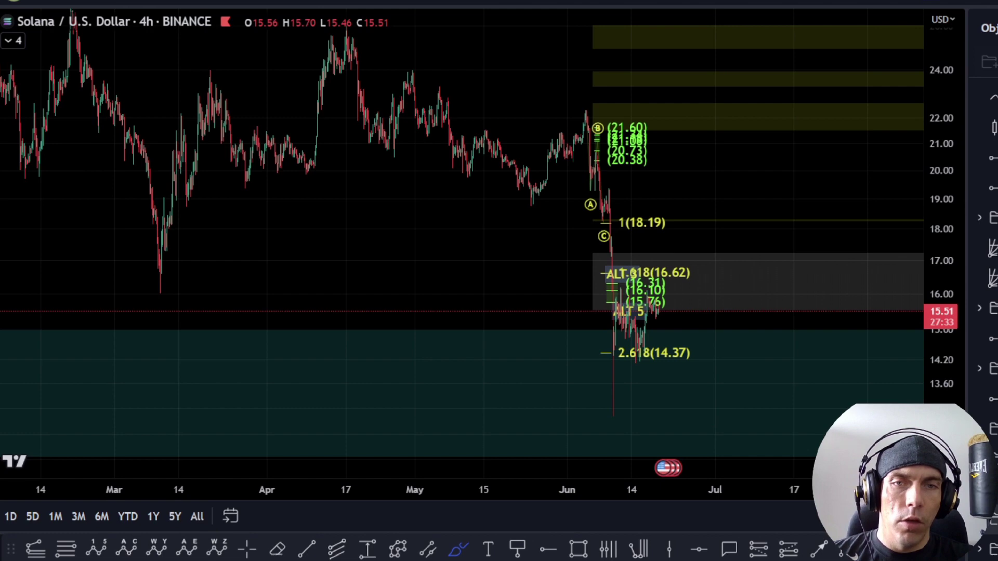
key(ctrl+z)
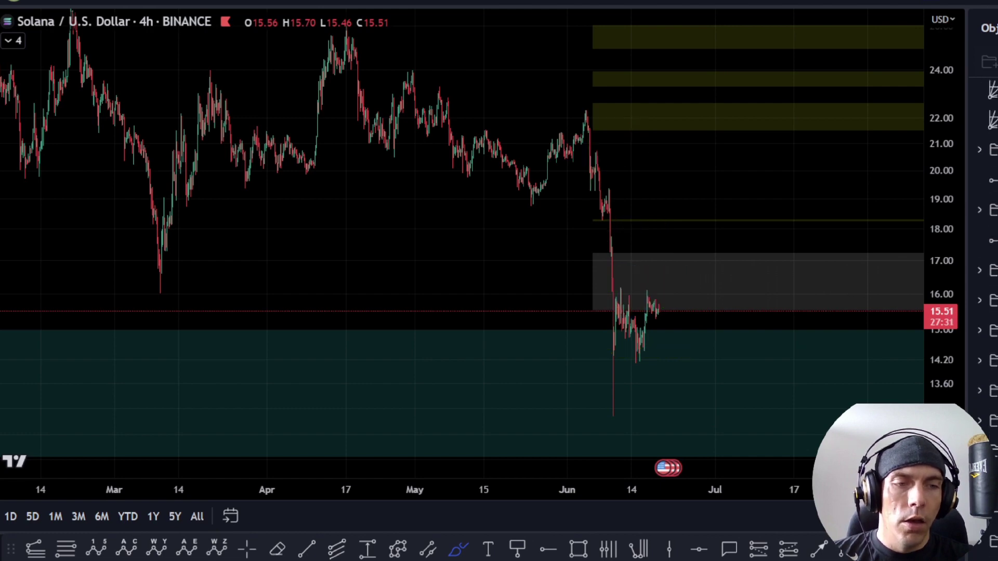
key(ctrl+z)
key(ctrl+z)
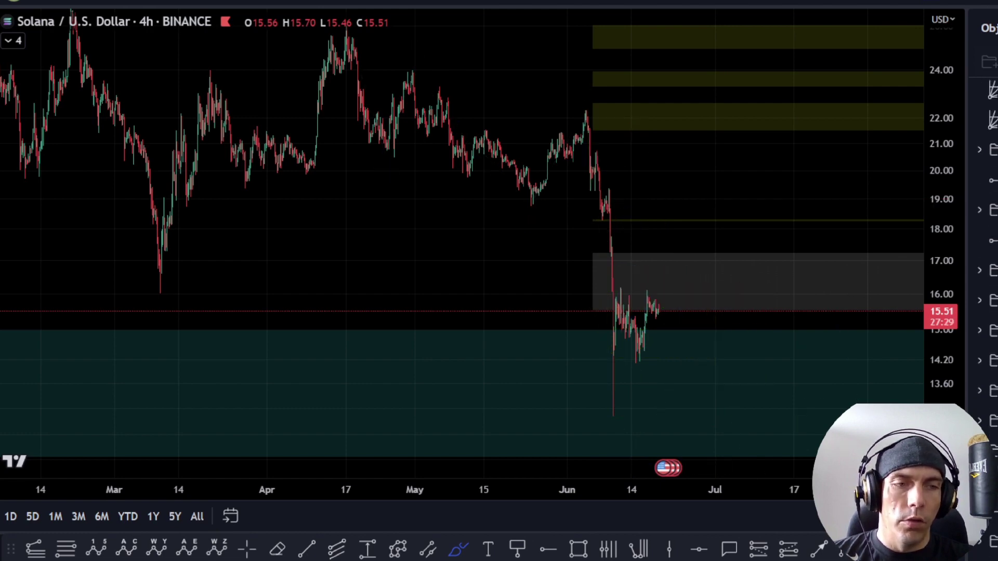
key(ctrl+z)
scroll(717, 374, up, 12)
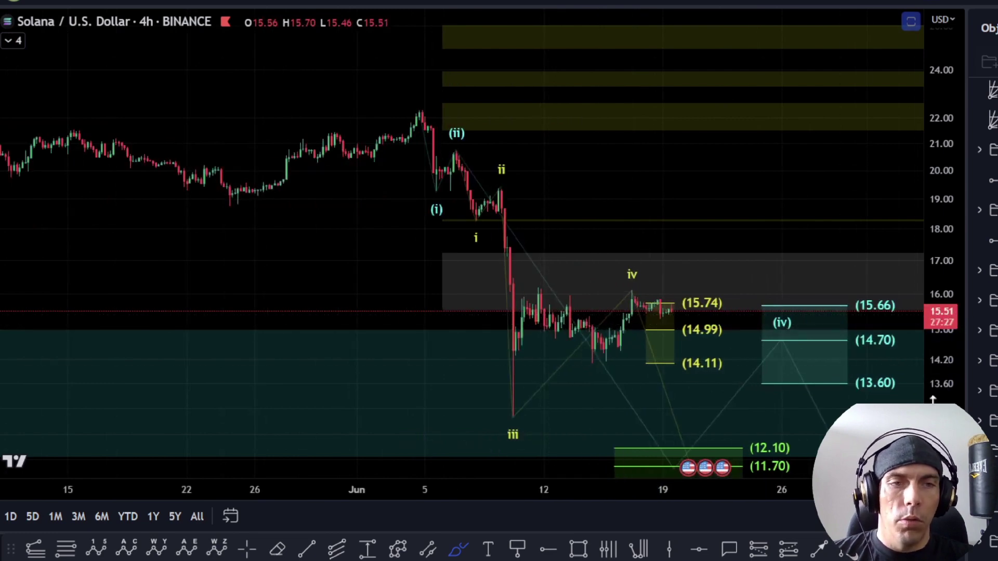
drag(958, 395, 957, 324)
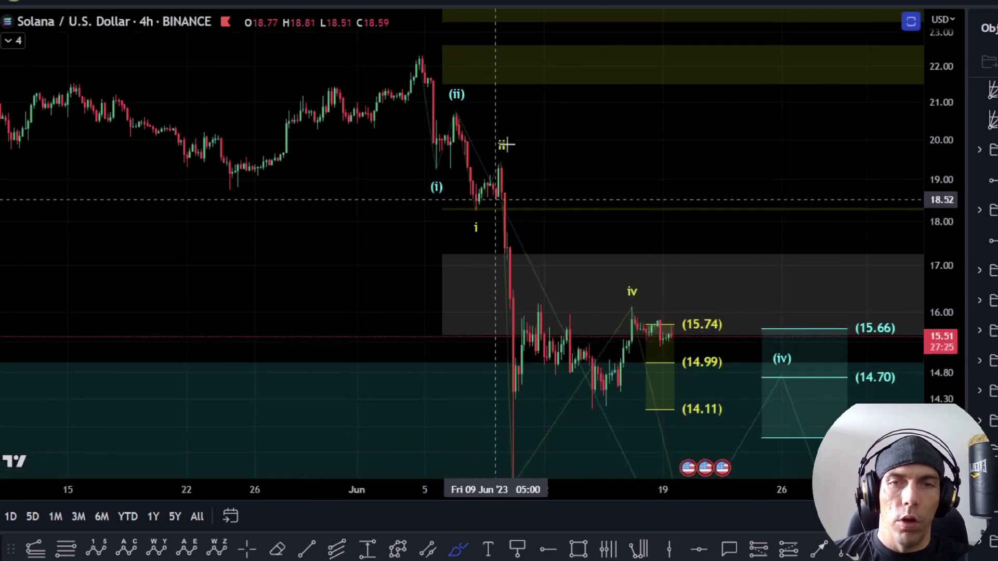
drag(708, 156, 699, 82)
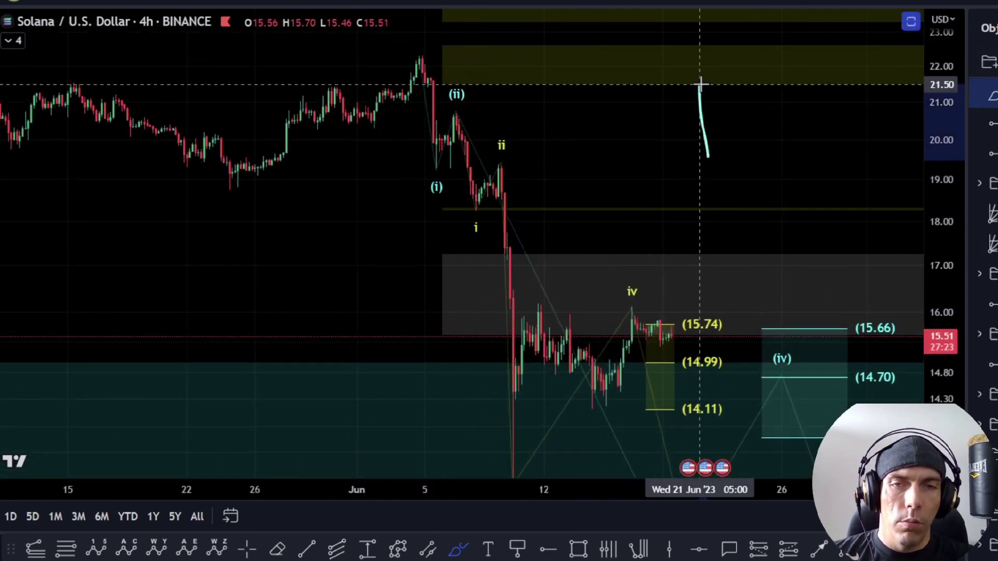
key(ctrl+z)
drag(686, 173, 630, 71)
key(ctrl+z)
key(Escape)
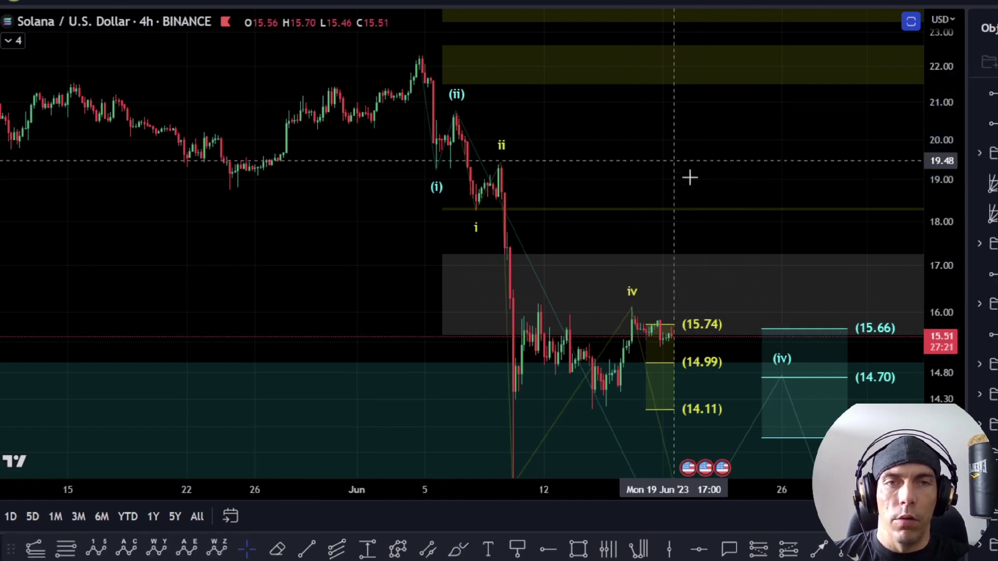
- Brush a circle around the wave iv label and mark the ii high, and undo both strokes
drag(685, 162, 582, 32)
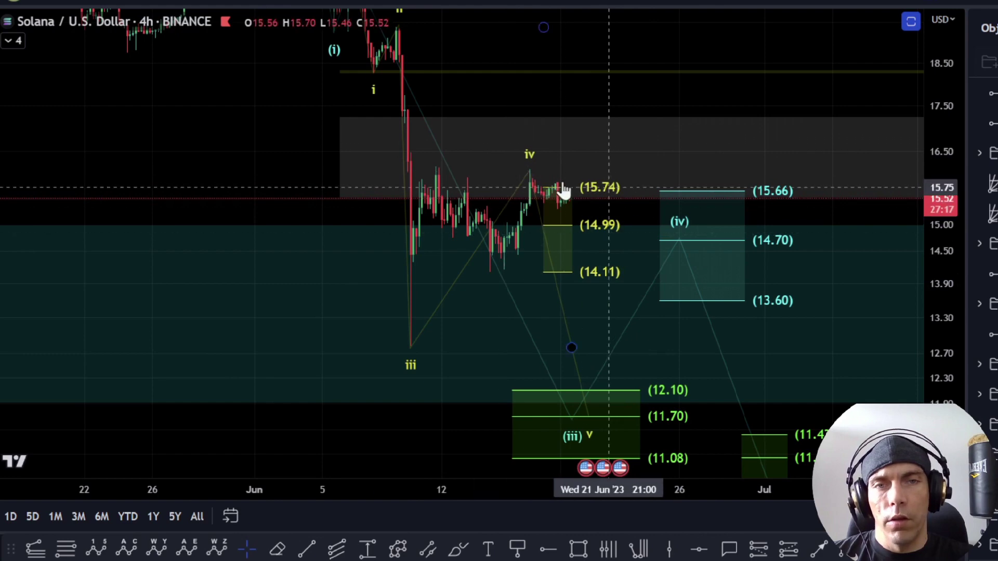
click(455, 548)
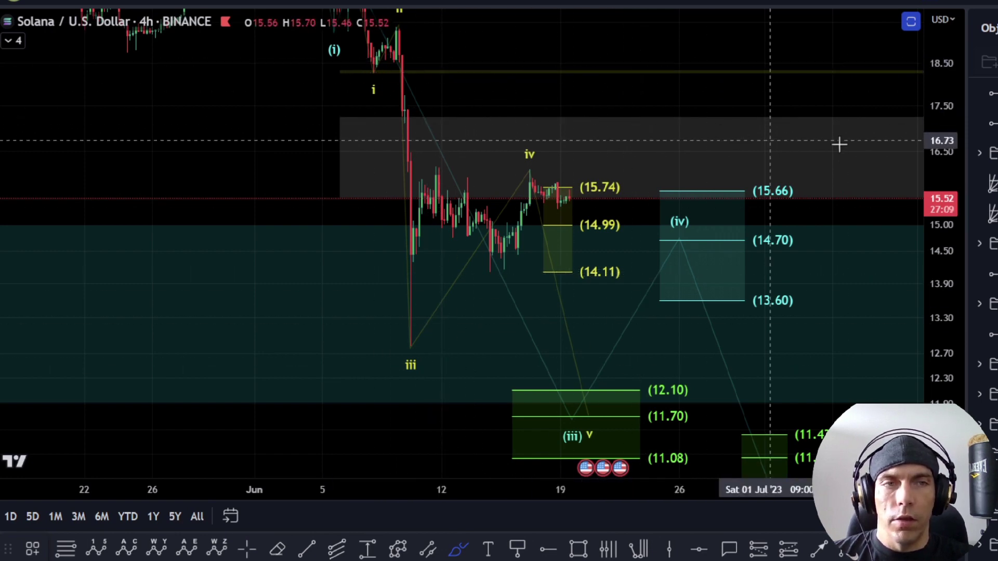
drag(943, 138, 943, 171)
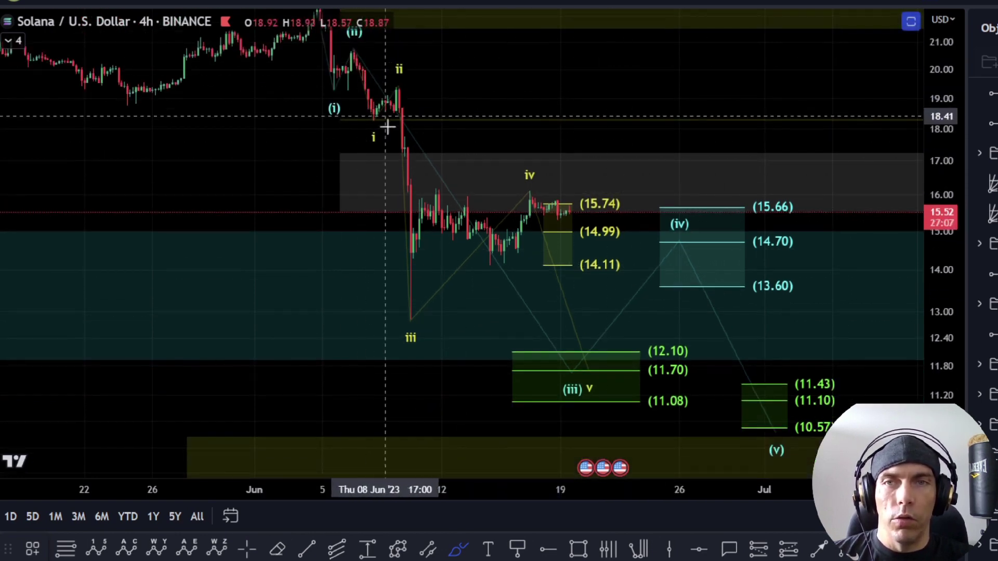
drag(556, 162, 554, 160)
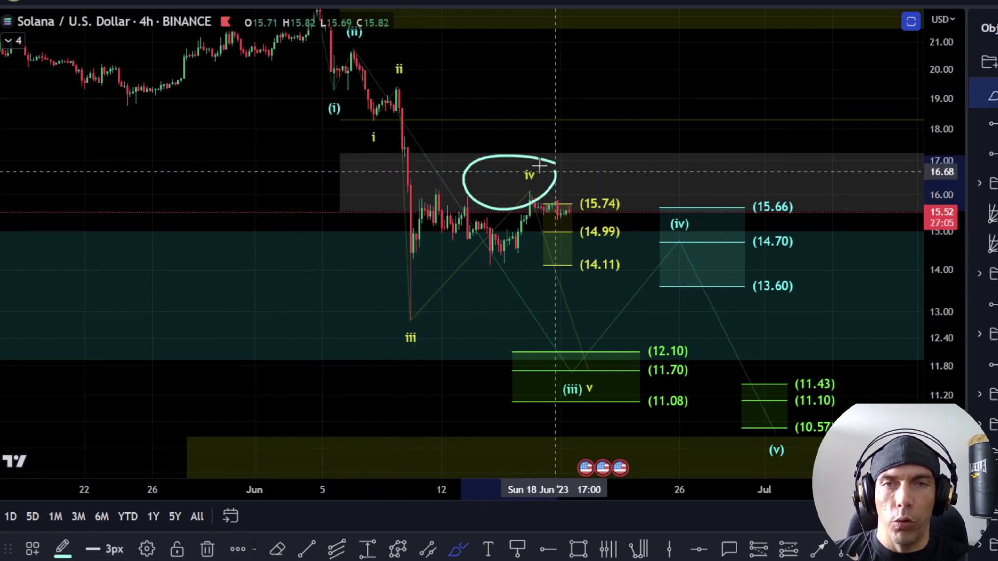
mouse_move(403, 115)
mouse_down()
mouse_move(352, 104)
mouse_move(400, 116)
mouse_up()
key(ctrl+z)
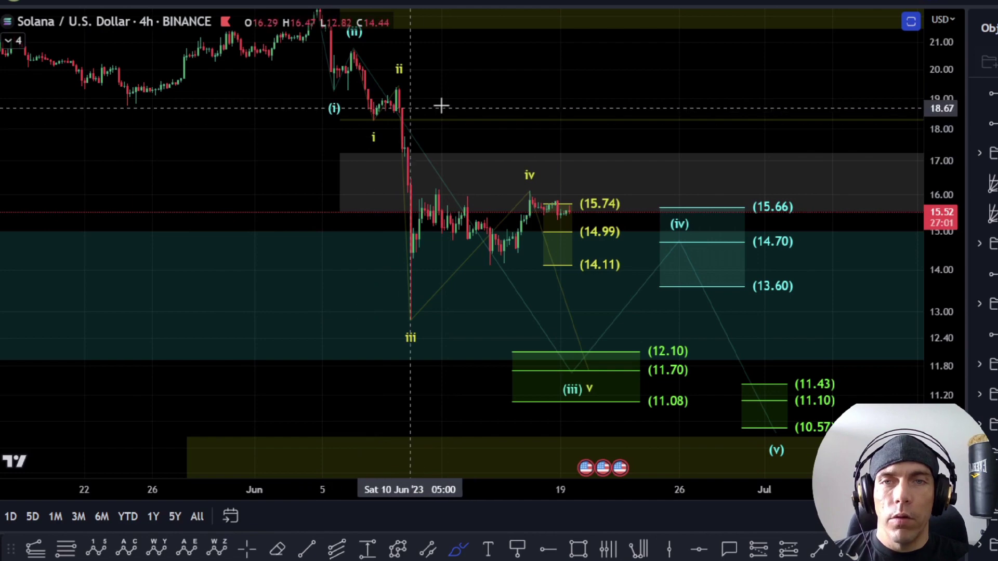
- Brush a projected downward path from the (ii) high past the wave (iii) target zone, and undo it
drag(472, 126, 507, 227)
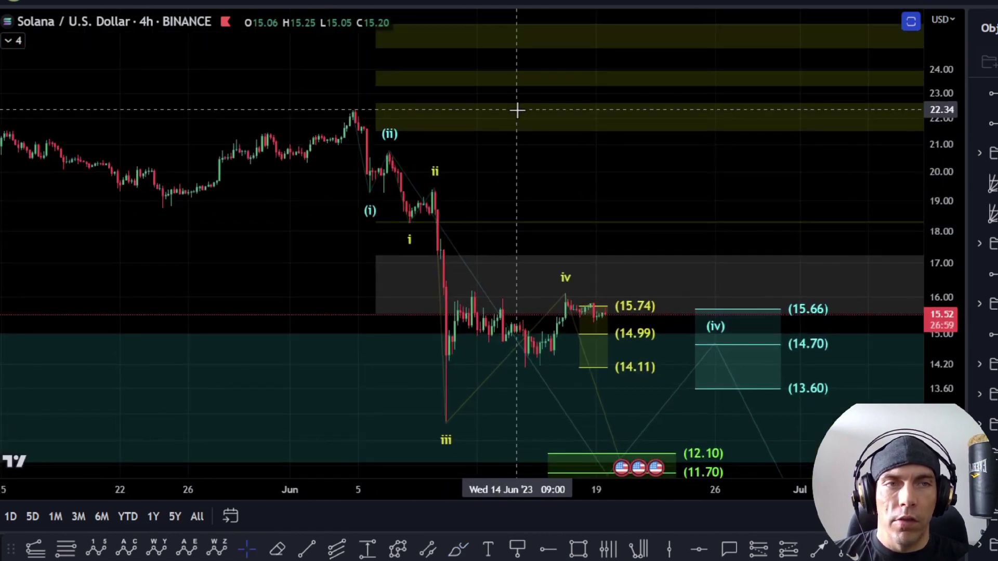
drag(650, 223, 617, 134)
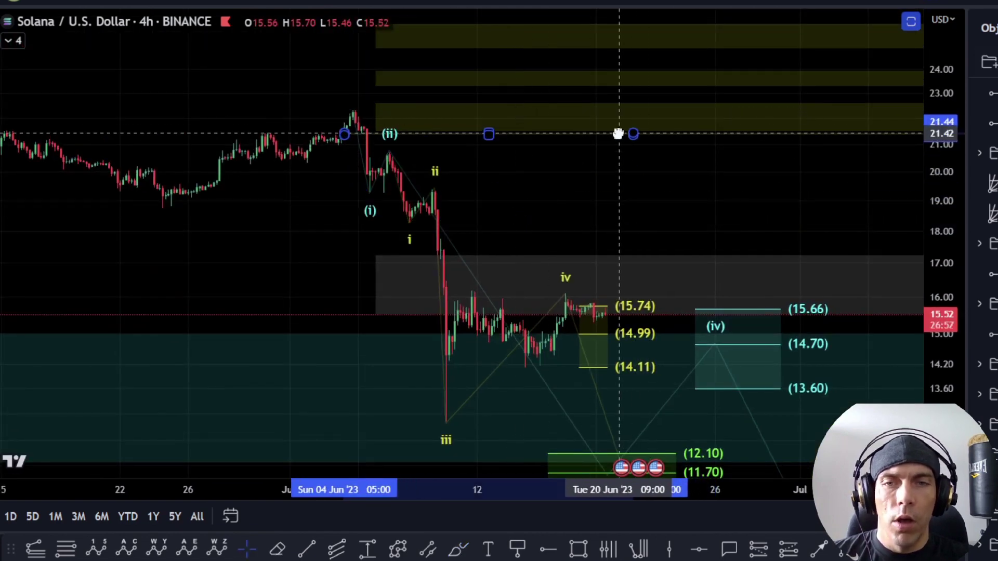
key(ctrl+z)
drag(636, 181, 617, 116)
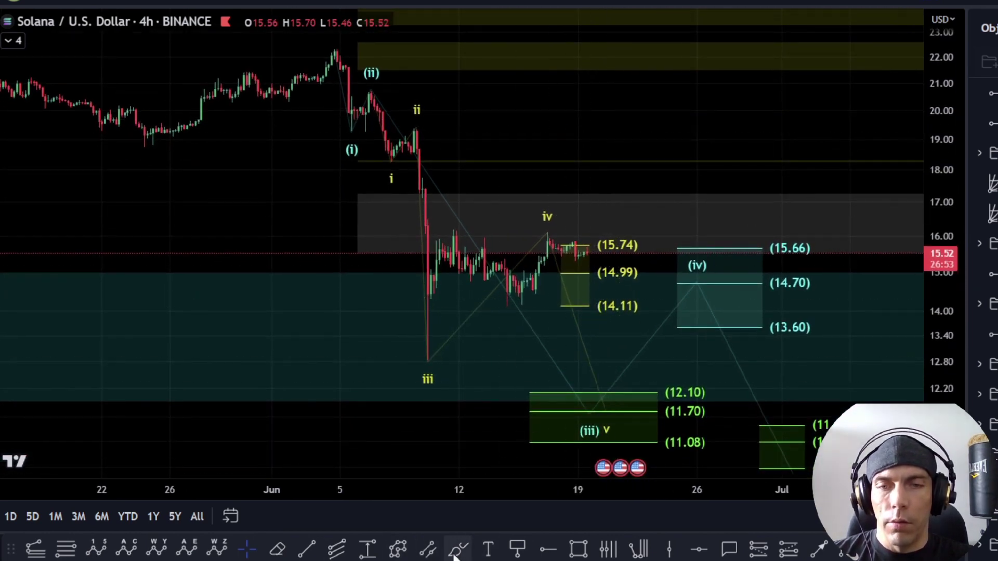
mouse_move(383, 94)
mouse_down()
mouse_move(423, 256)
mouse_move(430, 349)
mouse_move(523, 201)
mouse_move(538, 158)
mouse_move(686, 497)
mouse_up()
key(ctrl+z)
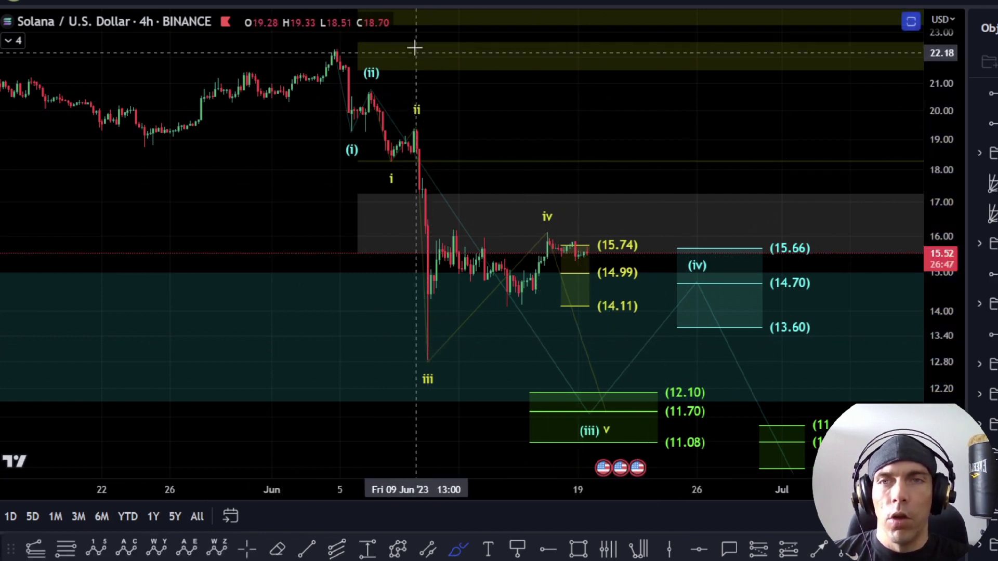
- Brush a circle around the early-June swing high above wave (i), and delete the circle
drag(411, 44, 292, 53)
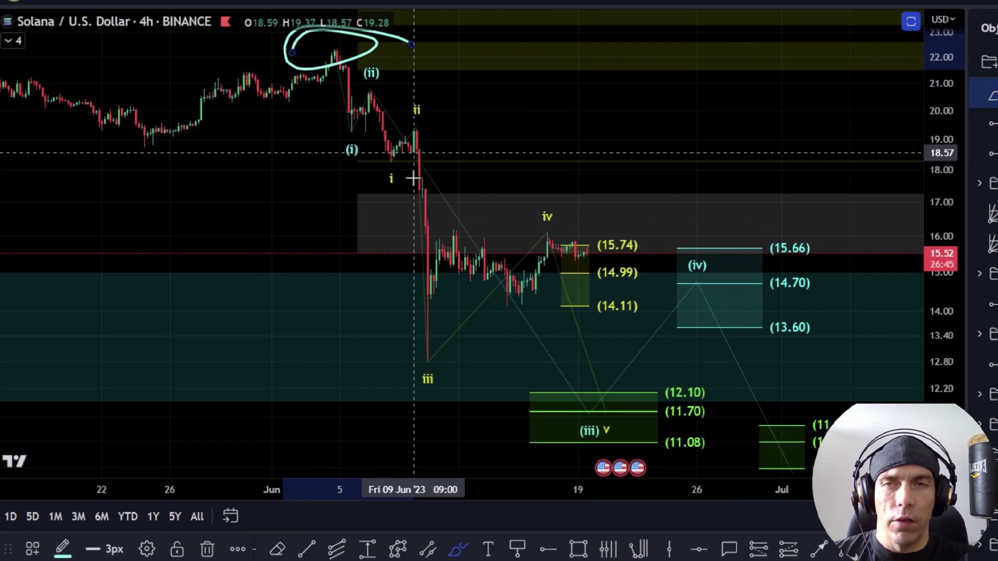
key(Delete)
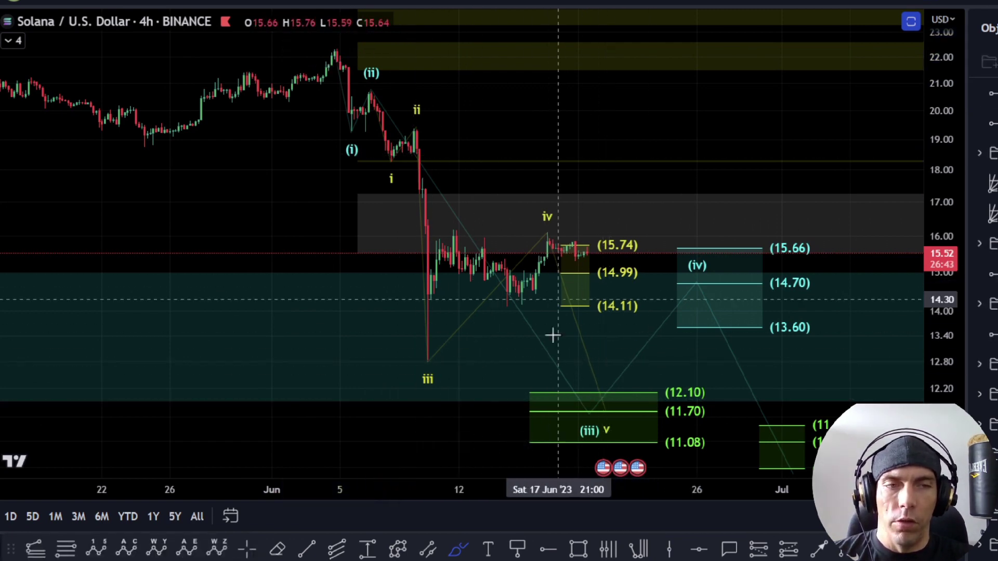
drag(502, 328, 471, 266)
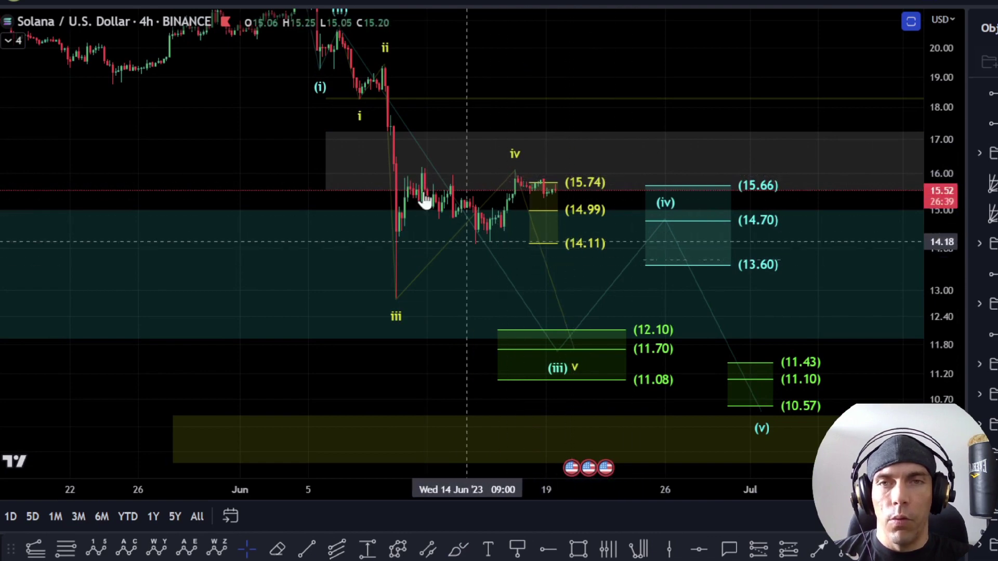
- Brush a projected path from the current price down to the (iii) target zone, up to (iv) and down to (v), and delete the strokes
click(579, 360)
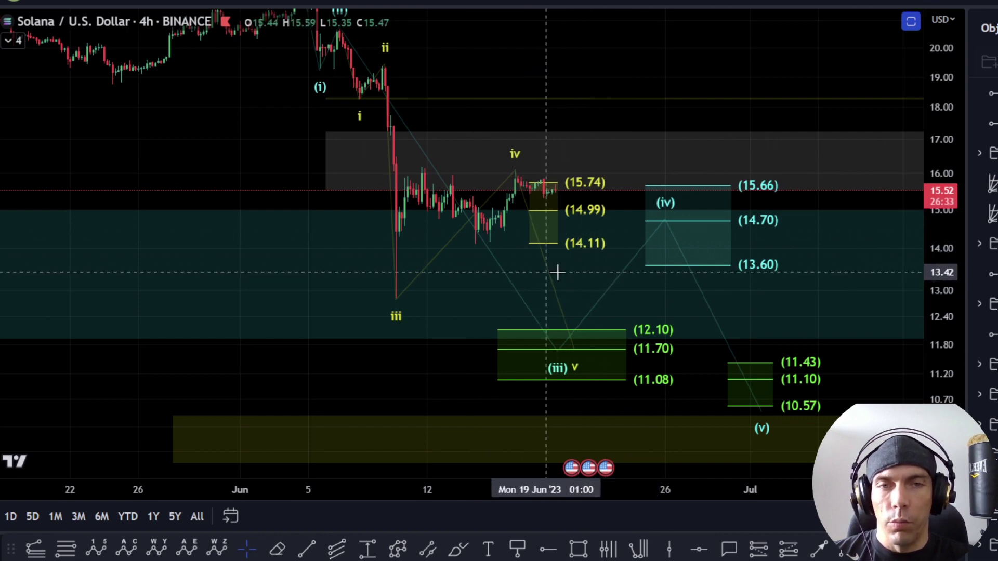
drag(594, 270, 599, 289)
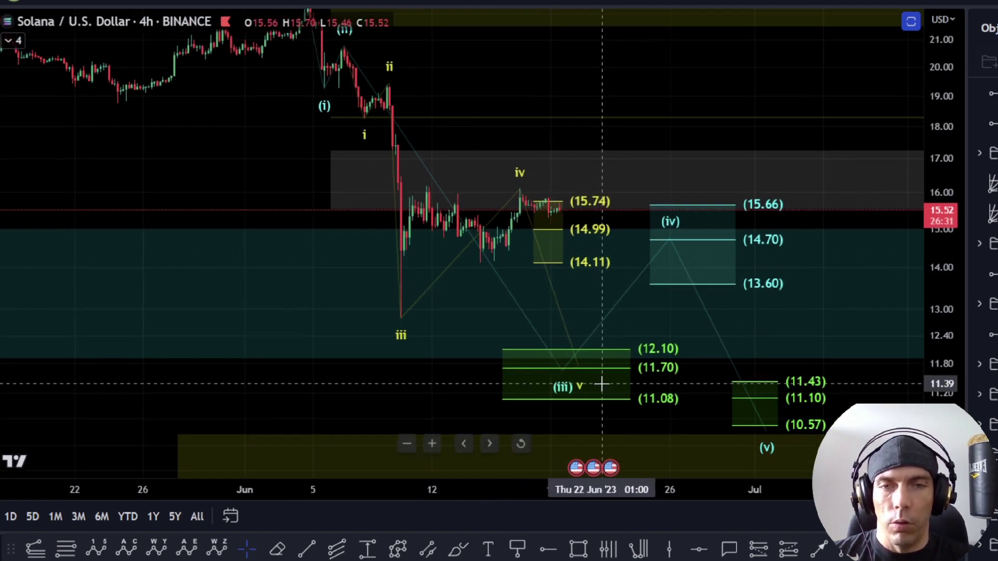
click(579, 370)
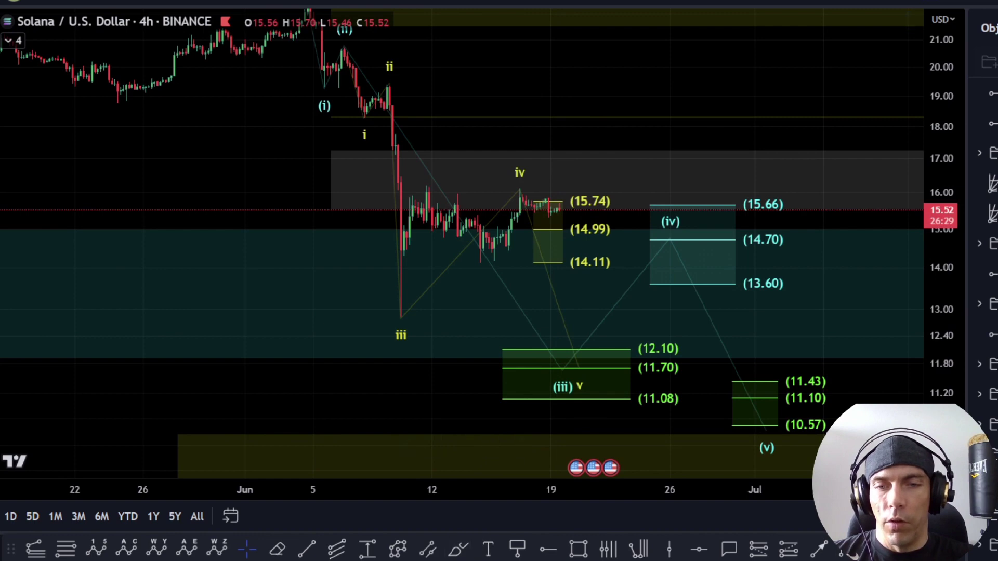
mouse_move(557, 185)
mouse_down()
mouse_move(416, 190)
mouse_move(535, 264)
mouse_move(588, 252)
mouse_up()
drag(543, 194, 585, 292)
mouse_move(620, 372)
mouse_down()
mouse_move(694, 341)
mouse_move(631, 395)
mouse_move(643, 423)
mouse_up()
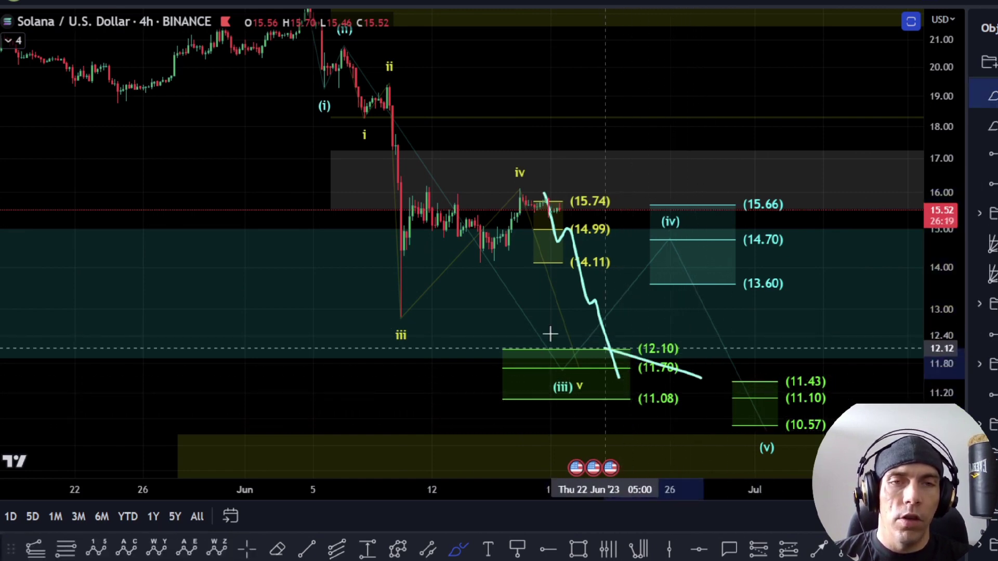
mouse_move(607, 371)
mouse_down()
mouse_move(615, 311)
mouse_move(668, 234)
mouse_move(748, 411)
mouse_up()
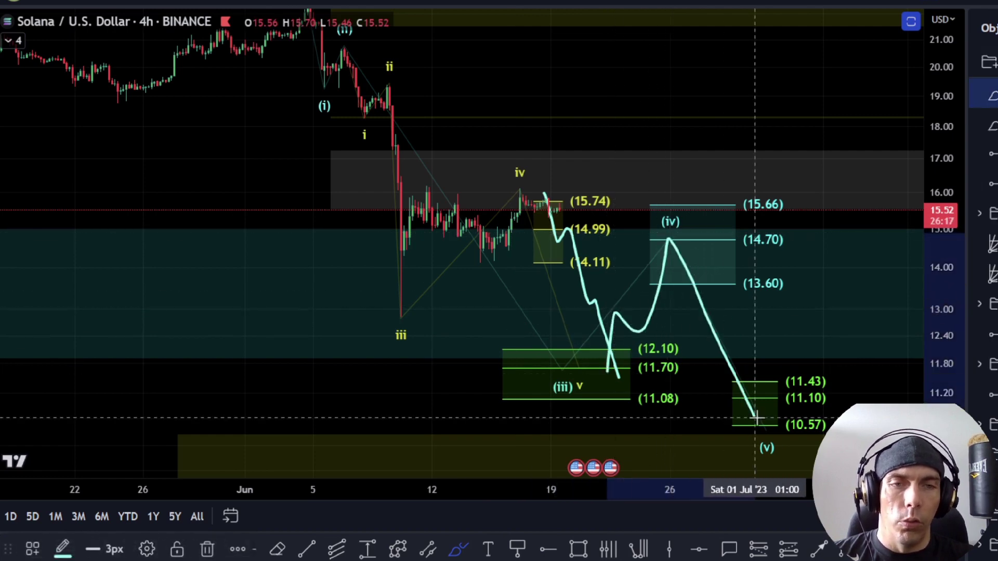
mouse_move(868, 385)
mouse_down()
mouse_move(757, 290)
mouse_move(804, 348)
mouse_move(760, 296)
mouse_move(662, 290)
mouse_move(759, 291)
mouse_move(850, 380)
mouse_up()
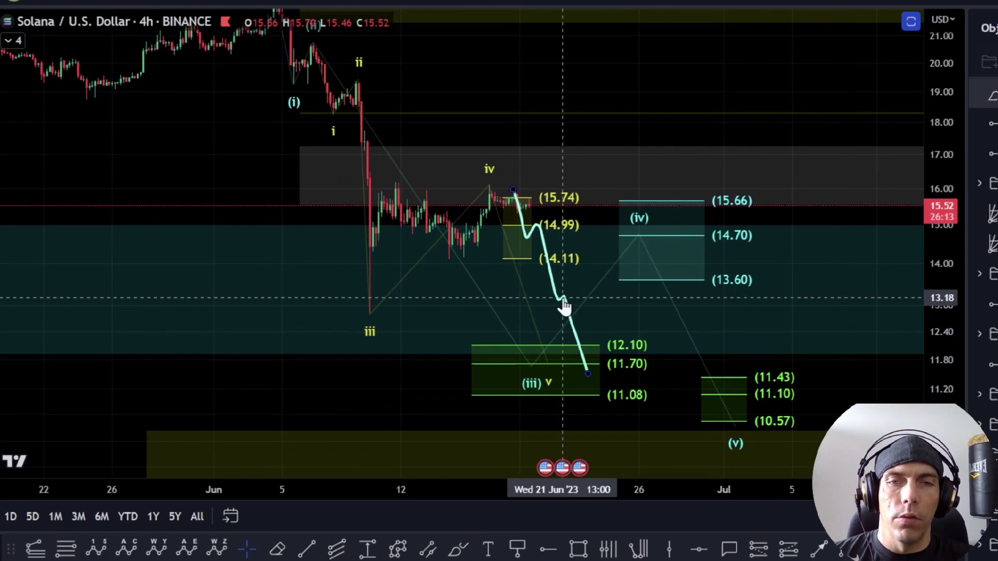
scroll(628, 265, down, 2)
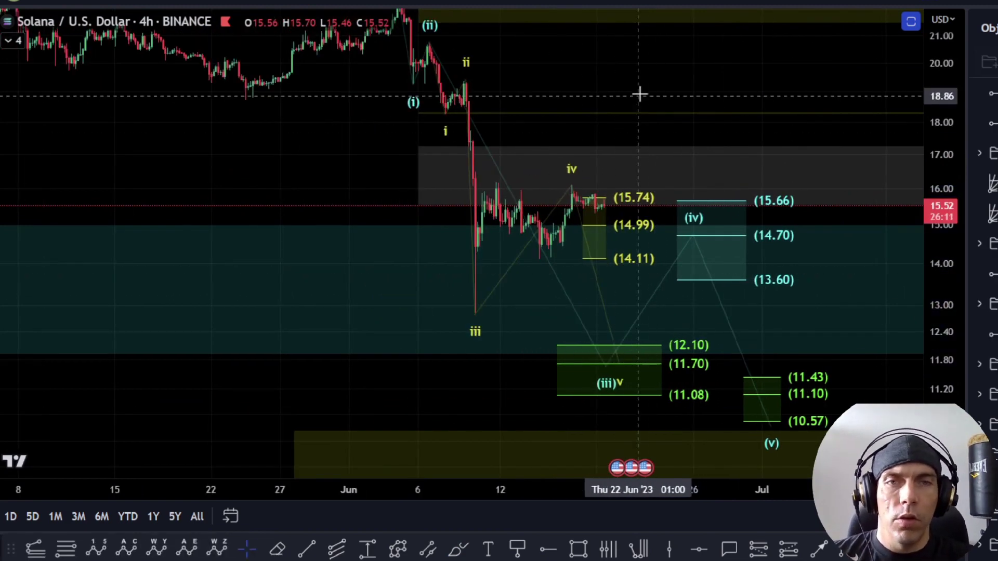
- Show the chart back to early 2023 and replace the bearish (i)–(v) count with the larger circled i–v count and its targets
drag(639, 94, 671, 193)
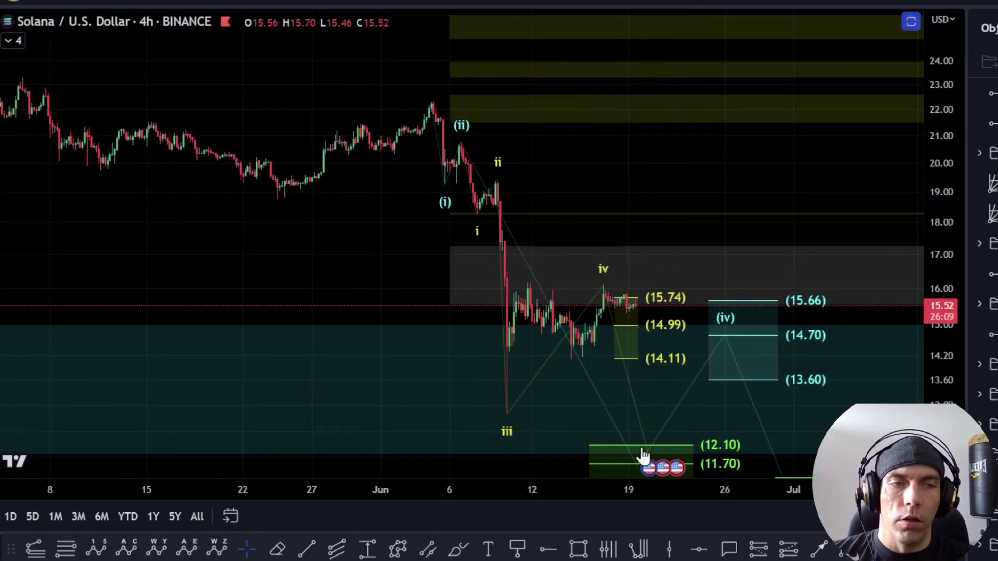
scroll(624, 333, down, 6)
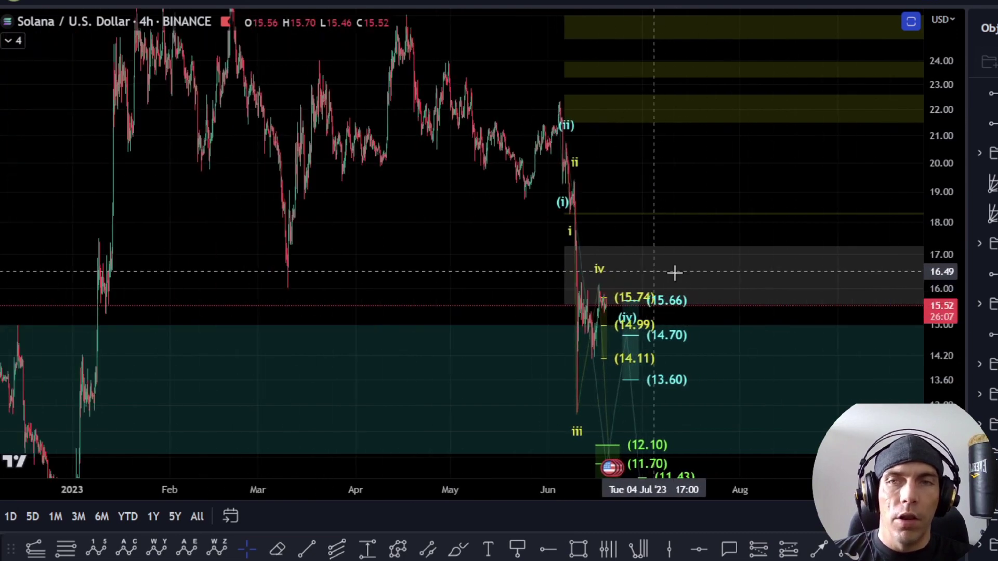
drag(948, 228, 976, 340)
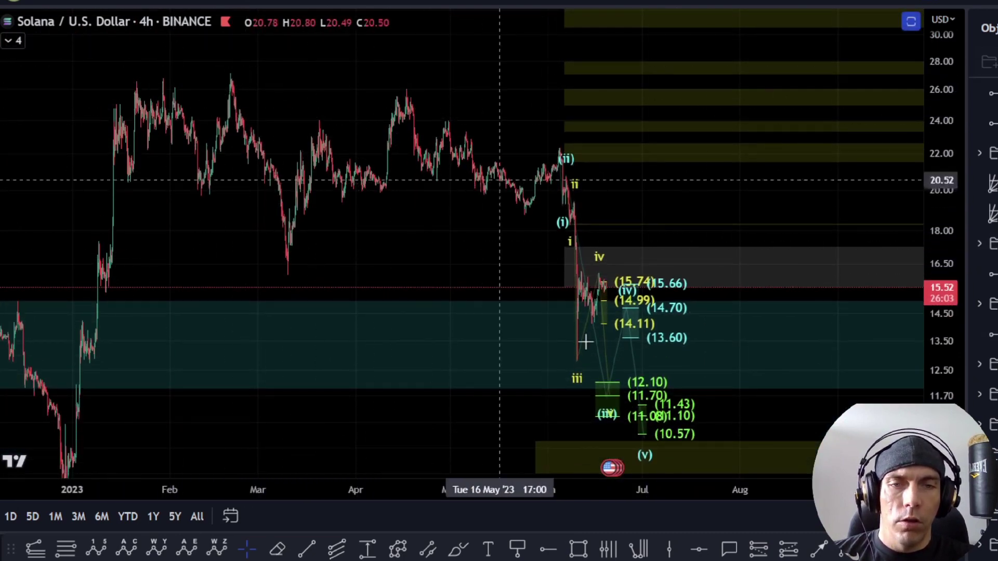
key(ctrl+alt+h)
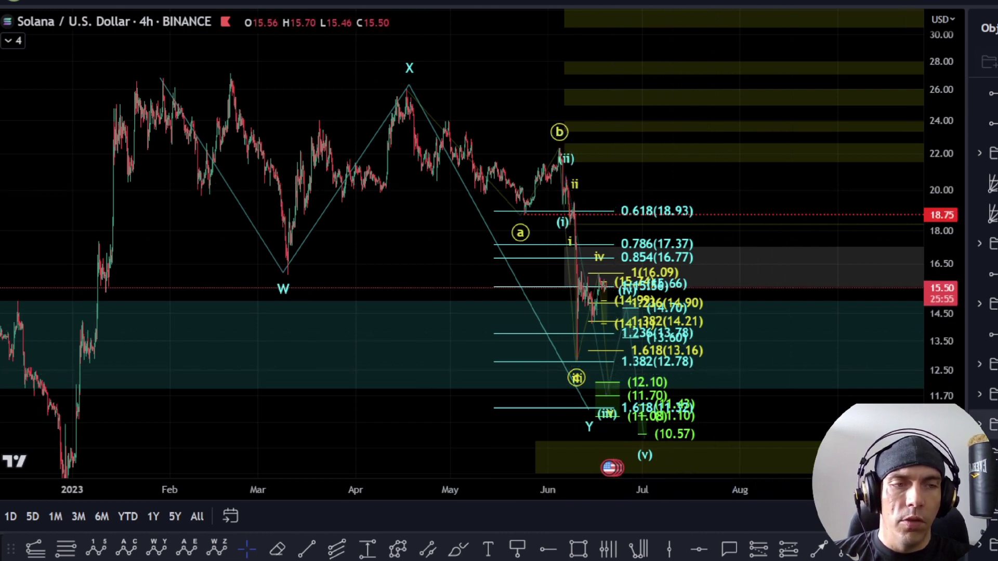
click(990, 424)
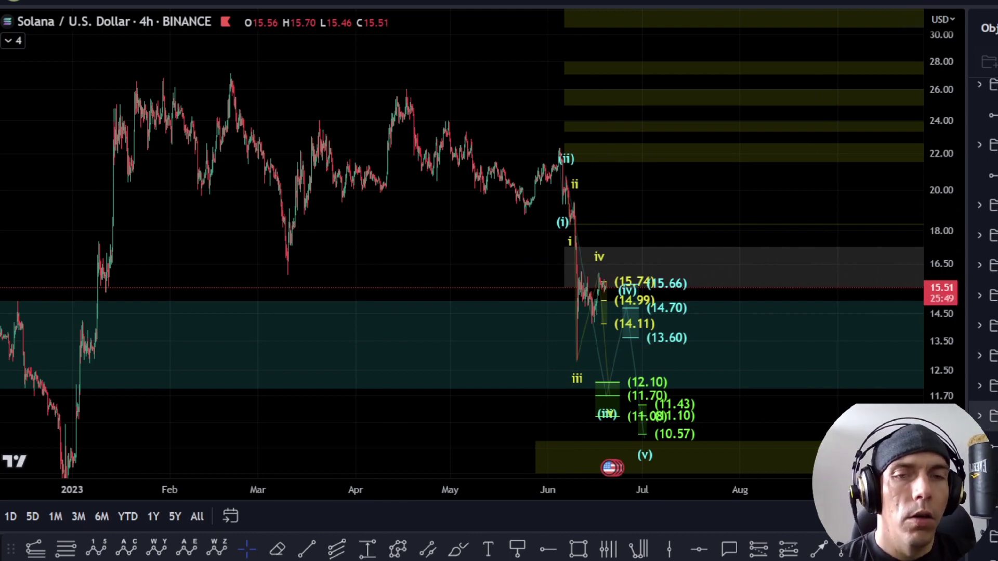
key(Delete)
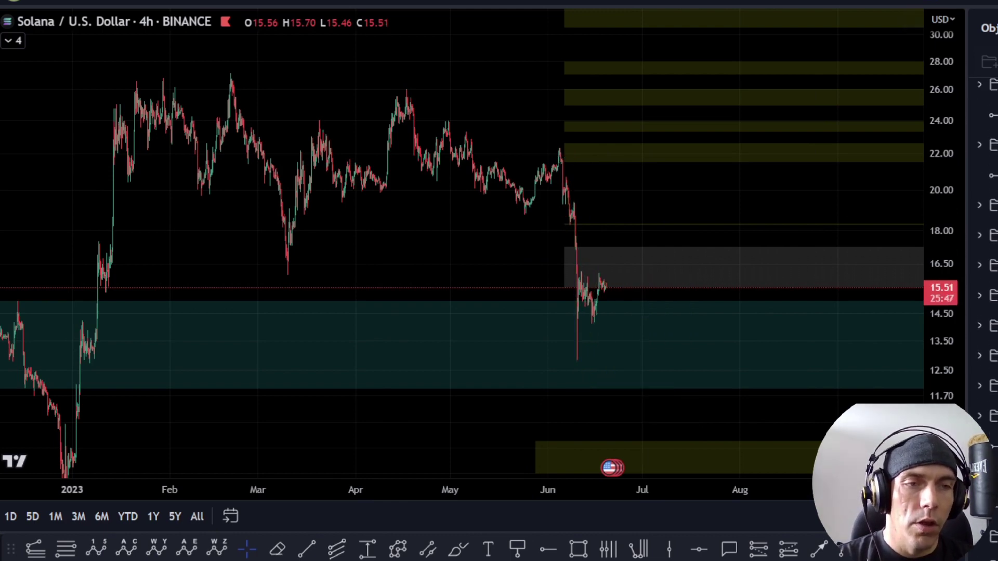
key(ctrl+z)
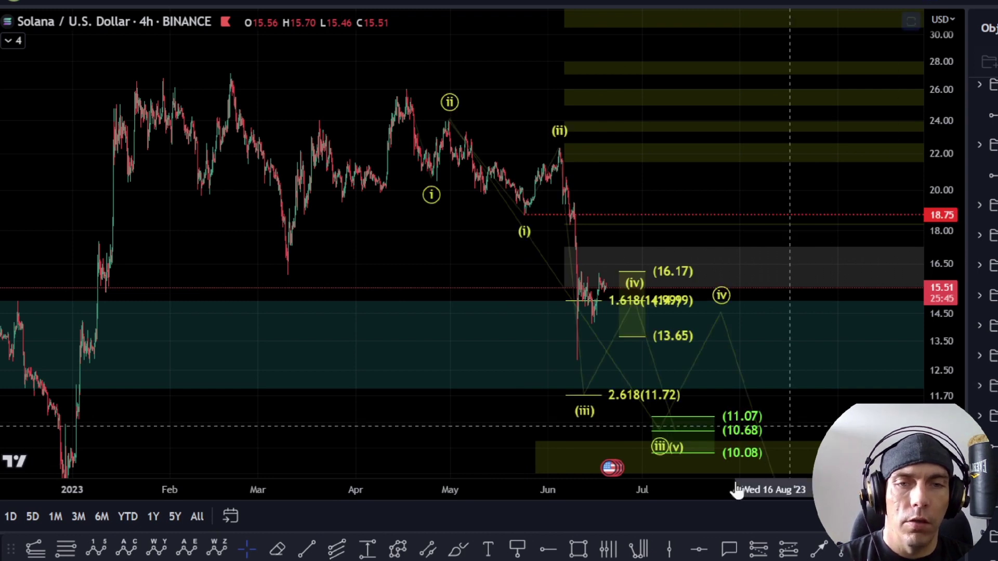
- Brush a zigzag from the April high through circled i, circled ii and (i) to the (ii) high, and delete it
click(455, 549)
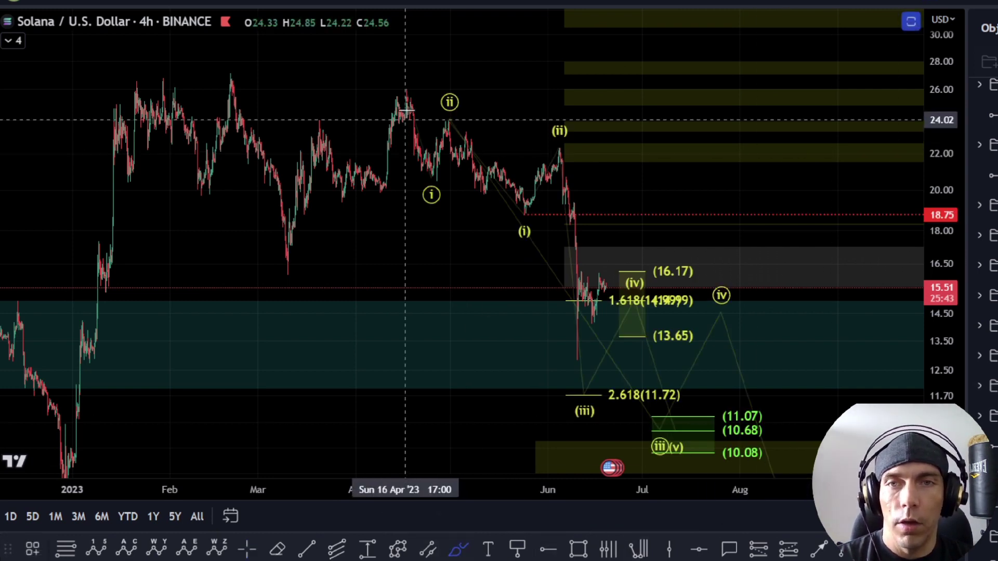
mouse_move(408, 96)
mouse_down()
mouse_move(434, 201)
mouse_move(455, 124)
mouse_move(507, 187)
mouse_move(554, 146)
mouse_up()
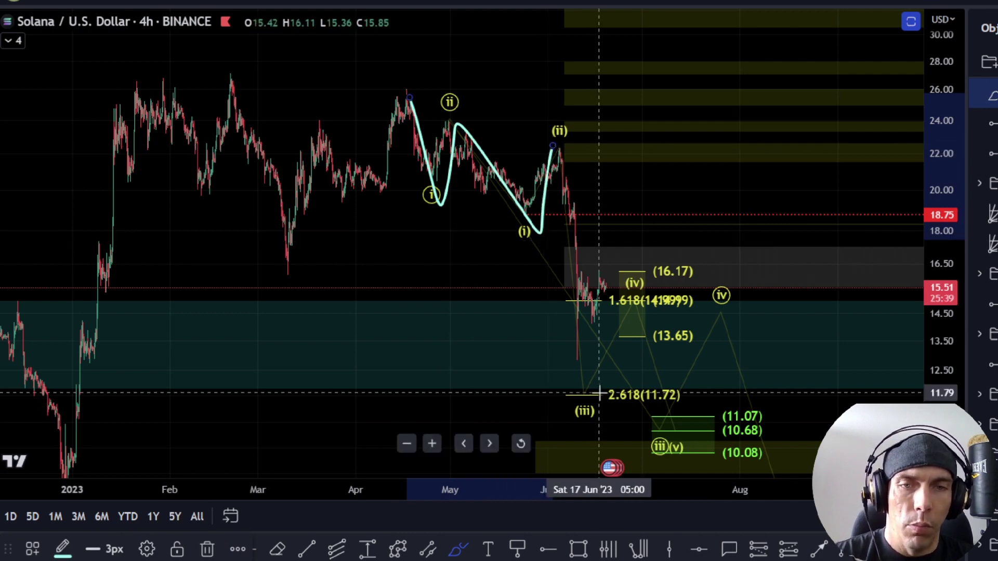
key(Delete)
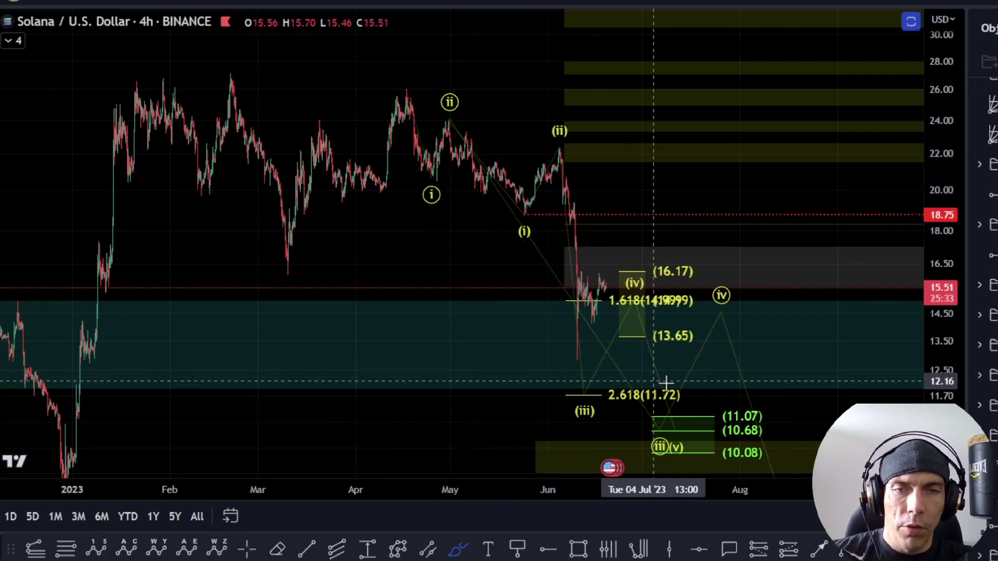
mouse_move(667, 383)
mouse_down()
mouse_move(571, 380)
mouse_move(721, 397)
mouse_move(659, 367)
mouse_up()
key(Delete)
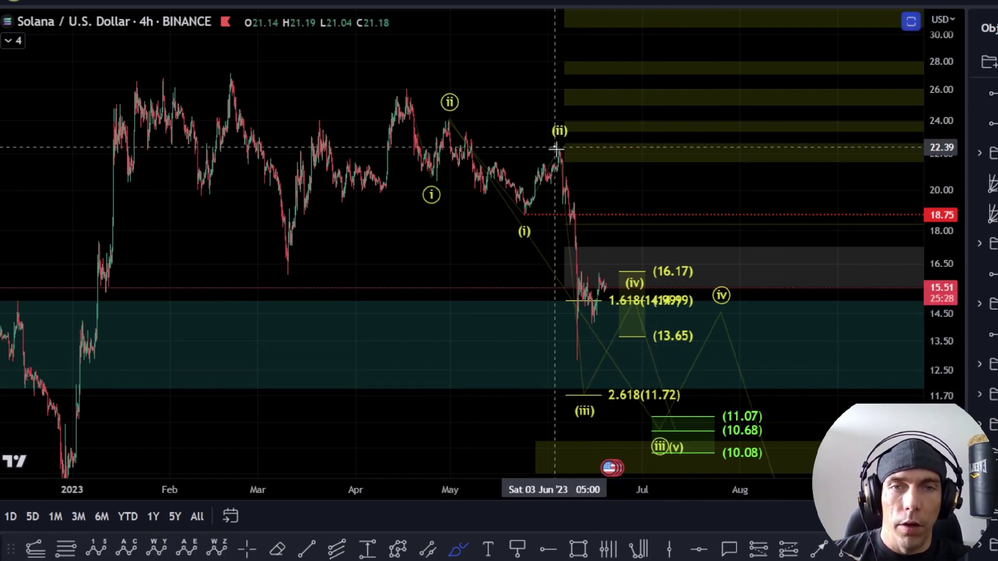
- Brush a stroke from the (ii) high towards the wave (iv) label, and undo it
drag(557, 149, 627, 284)
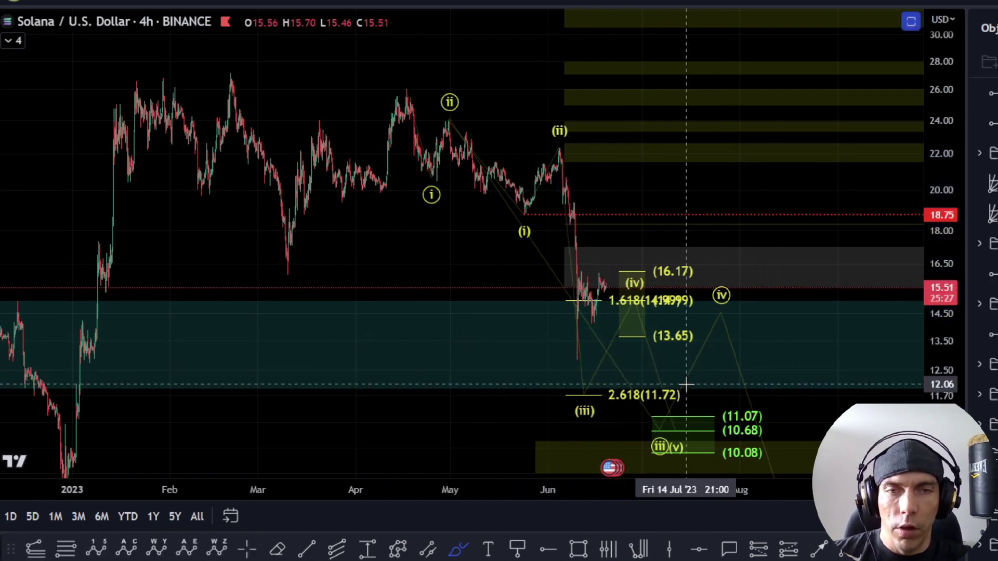
mouse_move(685, 384)
mouse_down()
mouse_move(606, 406)
mouse_move(668, 370)
mouse_up()
key(ctrl+z)
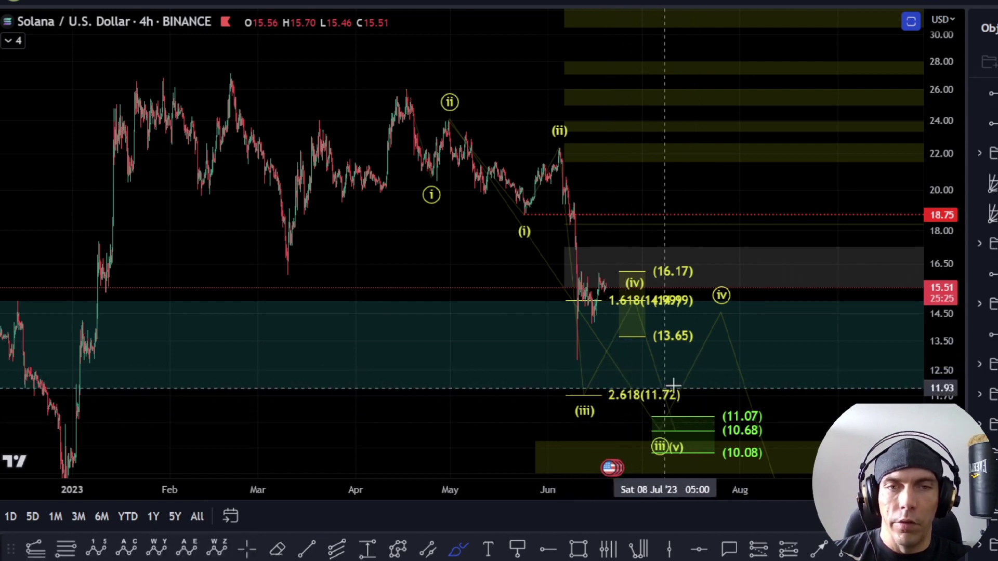
- Brush the full bearish path from the April high through the nested waves and circled iii and iv towards circled v, and undo it
mouse_move(405, 94)
mouse_down()
mouse_move(431, 192)
mouse_move(454, 124)
mouse_move(526, 216)
mouse_move(549, 152)
mouse_up()
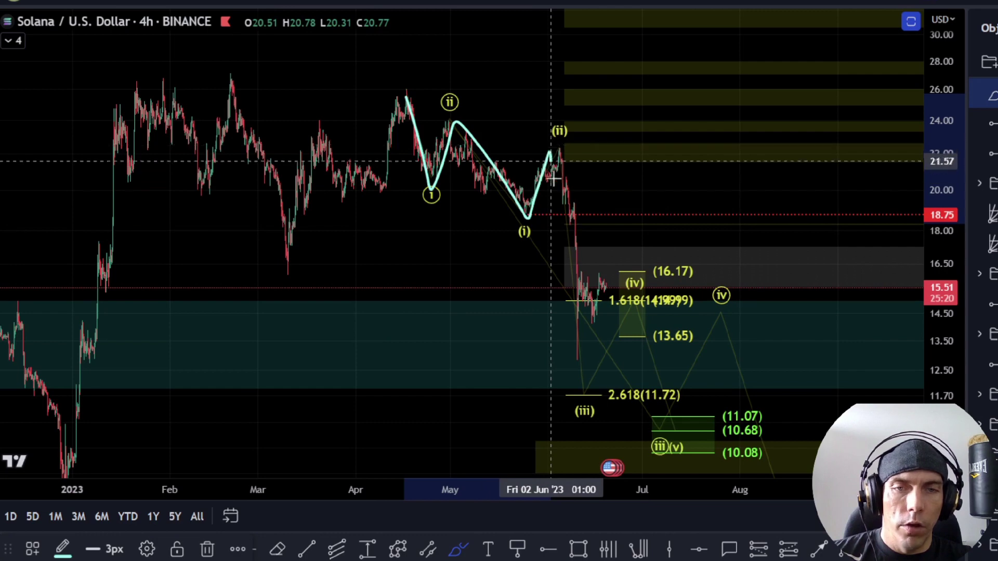
drag(554, 193, 601, 404)
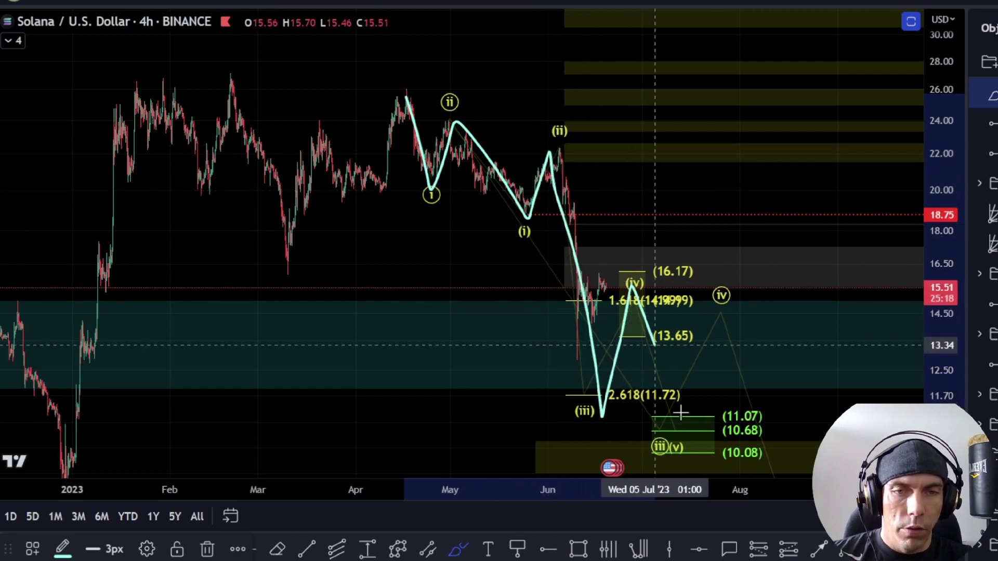
drag(709, 304, 803, 450)
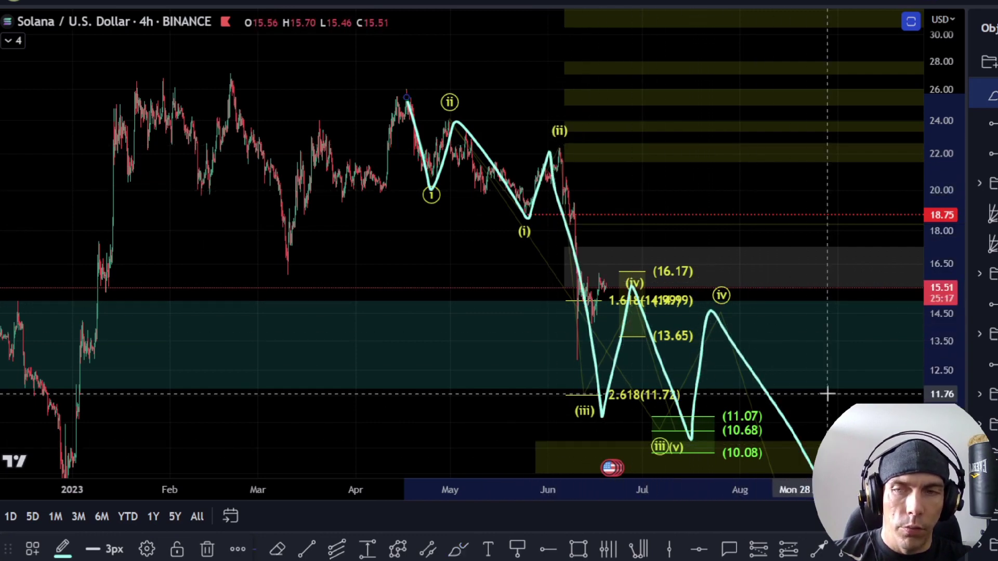
drag(827, 394, 804, 254)
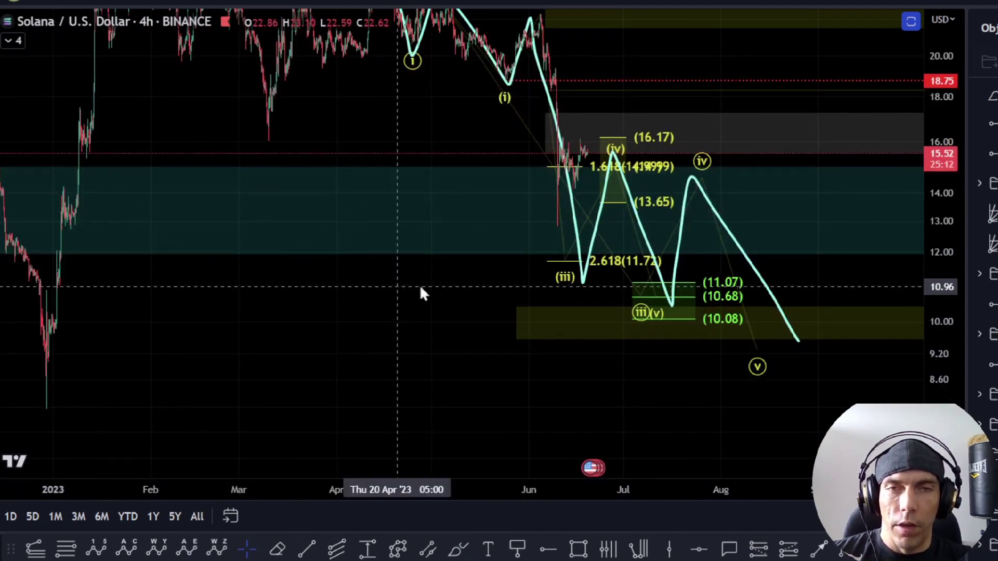
right_click(398, 287)
drag(302, 331, 282, 417)
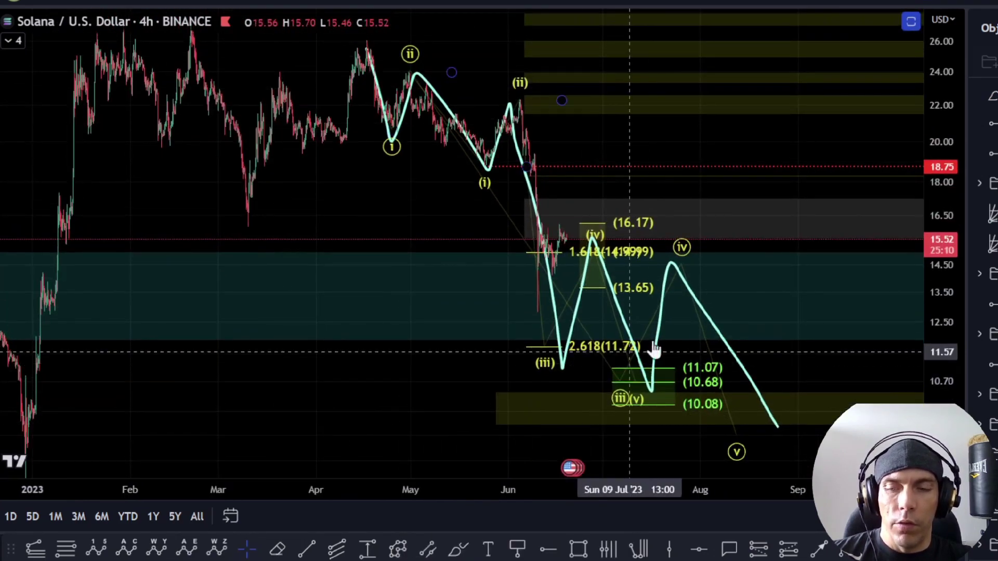
drag(584, 265, 623, 314)
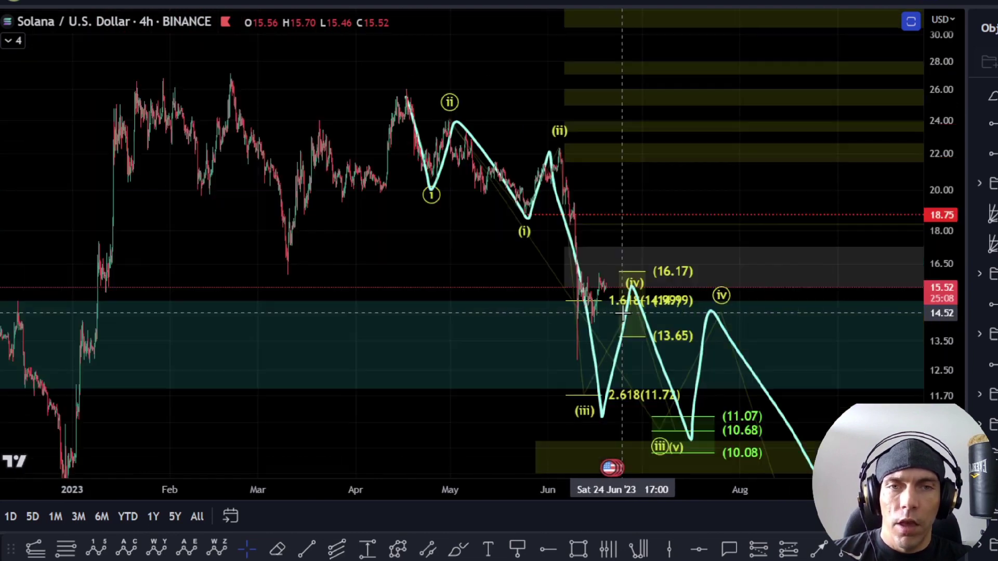
key(ctrl+z)
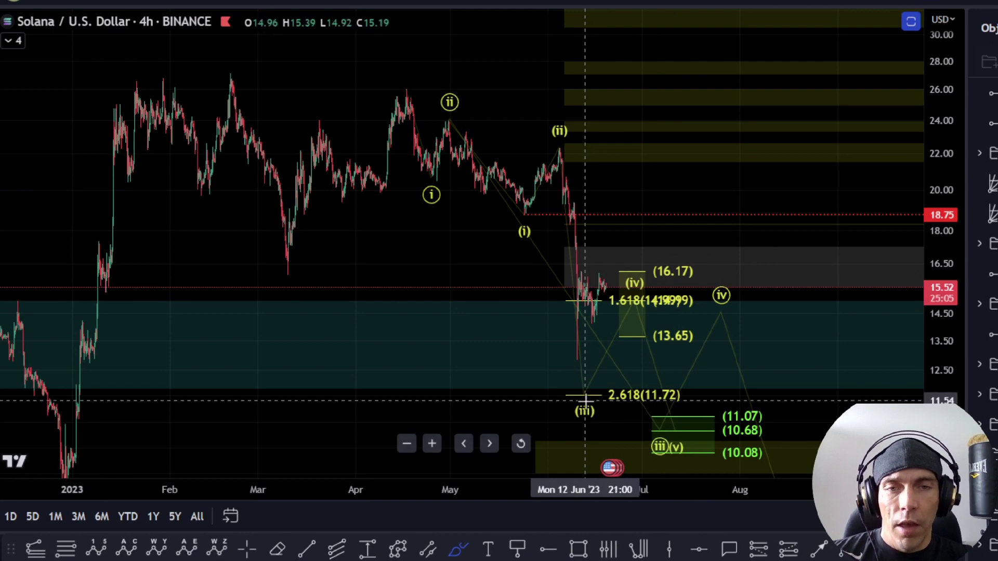
- Brush a rebound from the wave (iii) target to (iv) and a decline into the (v) zone, and undo both strokes
mouse_move(584, 398)
mouse_down()
mouse_move(648, 316)
mouse_move(651, 285)
mouse_move(715, 453)
mouse_up()
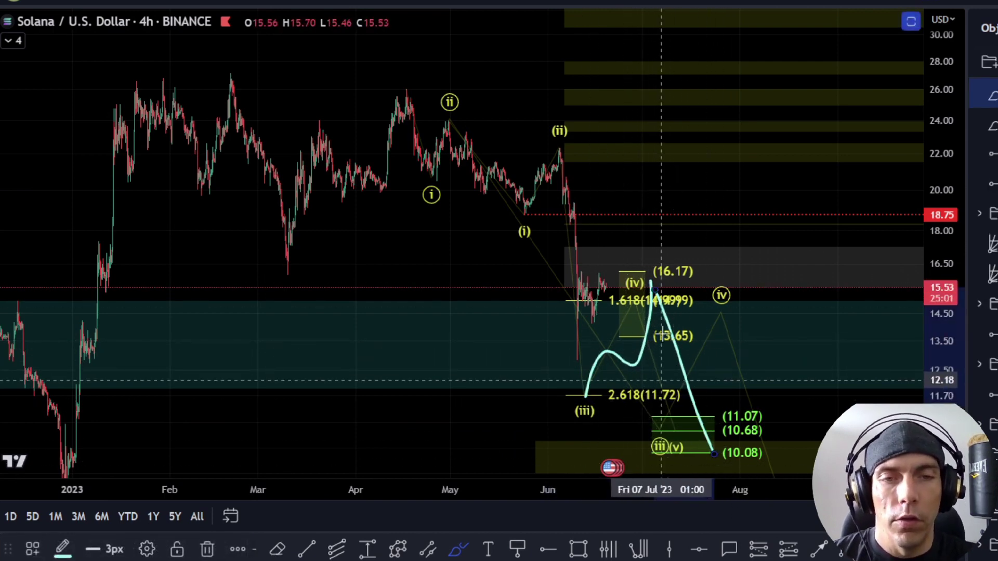
key(ctrl+z)
key(ctrl+z)
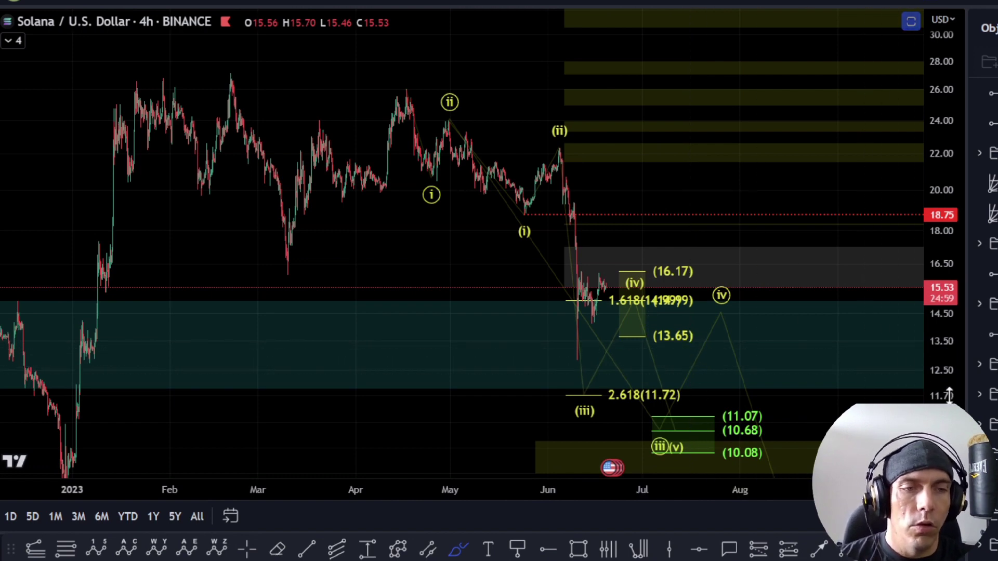
- Compress the price scale and replace the circled count with the simpler yellow i–v count and its target levels
drag(948, 395, 948, 415)
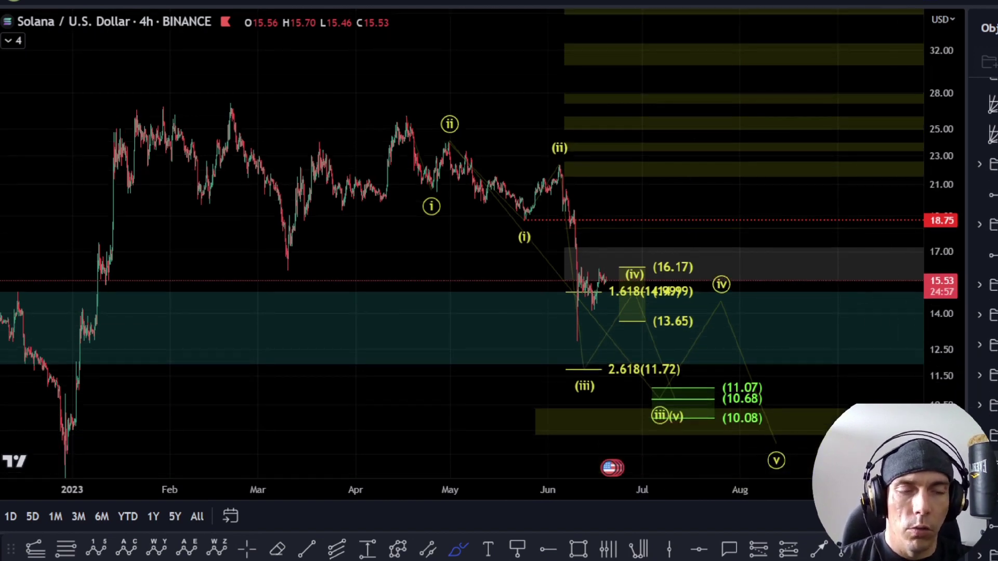
key(ctrl+alt+h)
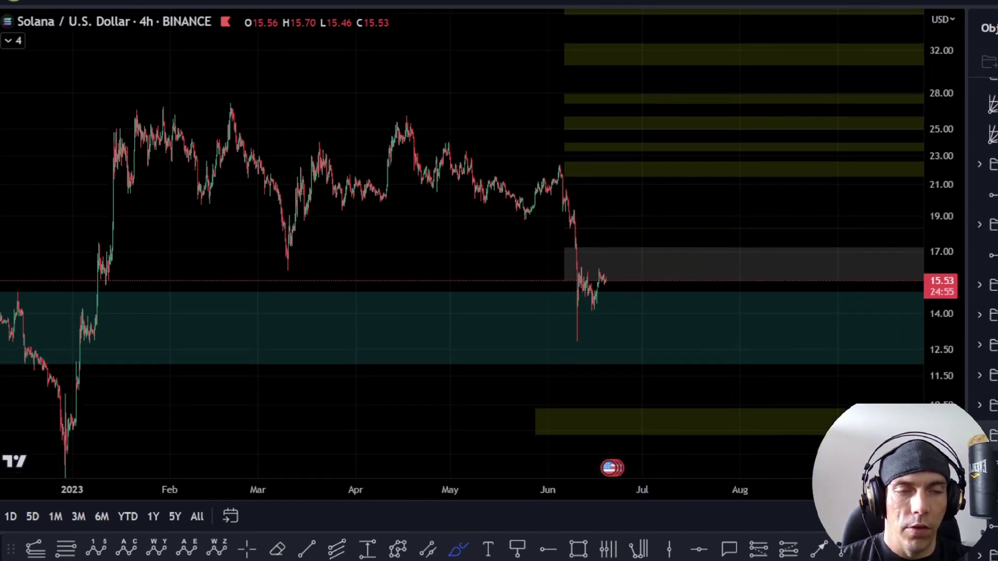
key(ctrl+alt+h)
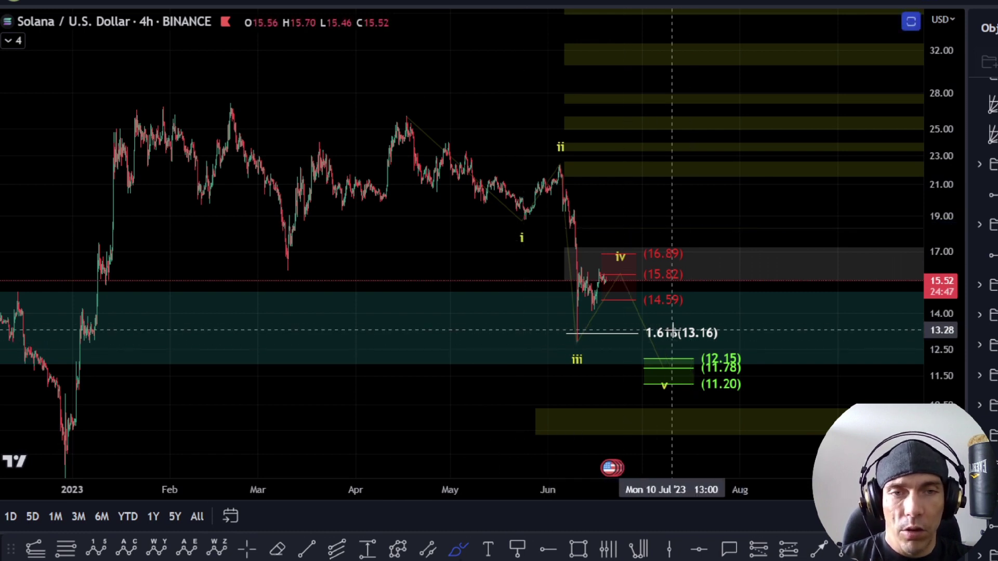
- Brush a circle around the late-May wave i low, and delete the circle
click(461, 540)
drag(509, 222, 526, 219)
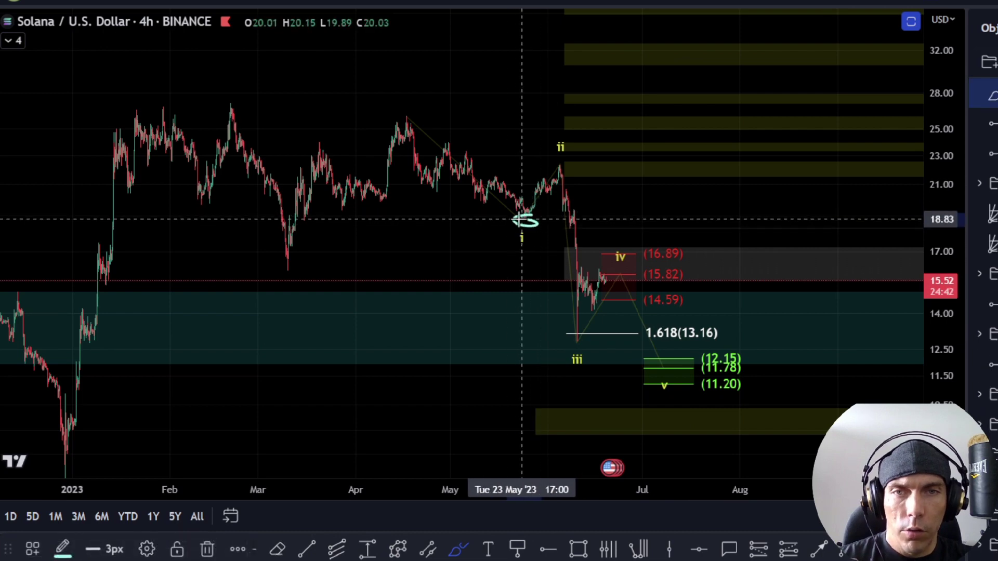
key(Delete)
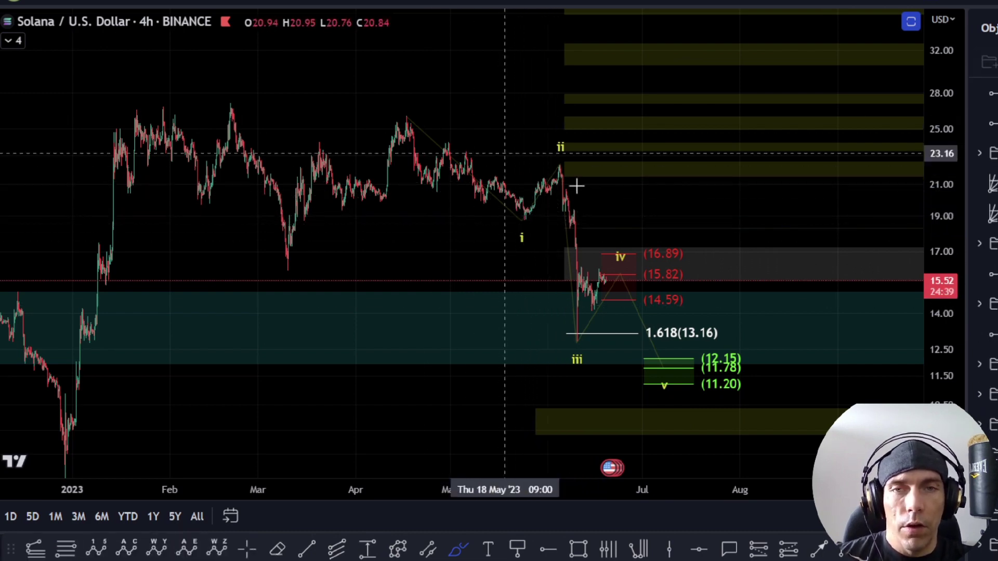
mouse_move(603, 342)
mouse_down()
mouse_move(643, 280)
mouse_move(673, 381)
mouse_up()
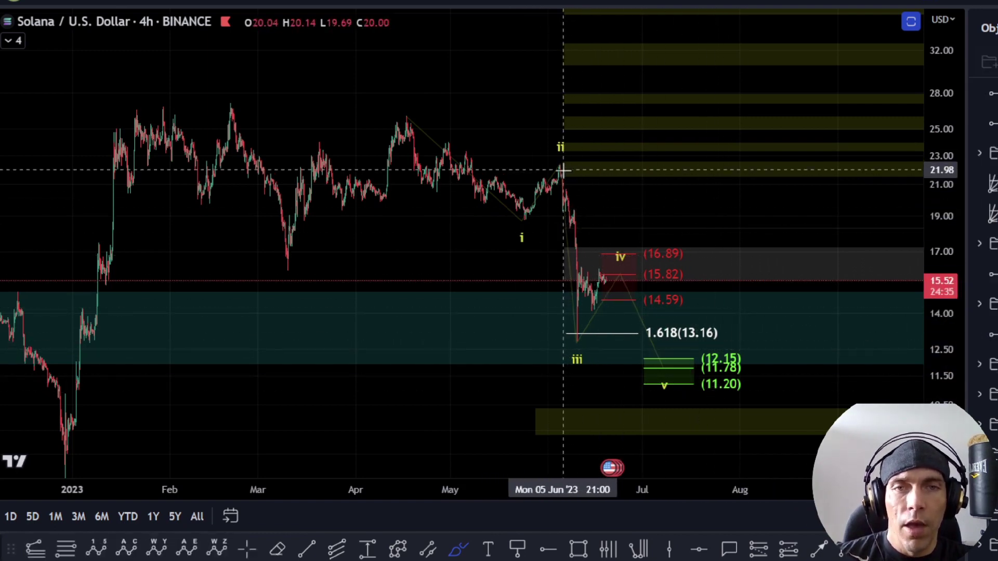
- Brush the steep June decline from wave ii towards wave iii, and undo the stroke
drag(562, 221, 592, 341)
key(ctrl+z)
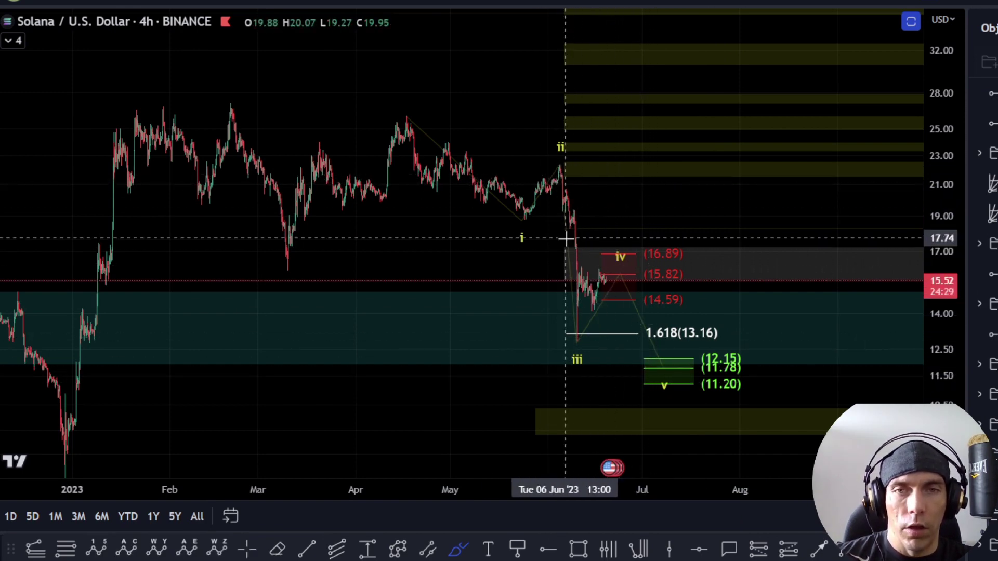
- Replace the yellow i–v count with the W–X–Y count and its Fibonacci target levels
scroll(541, 193, down, 2)
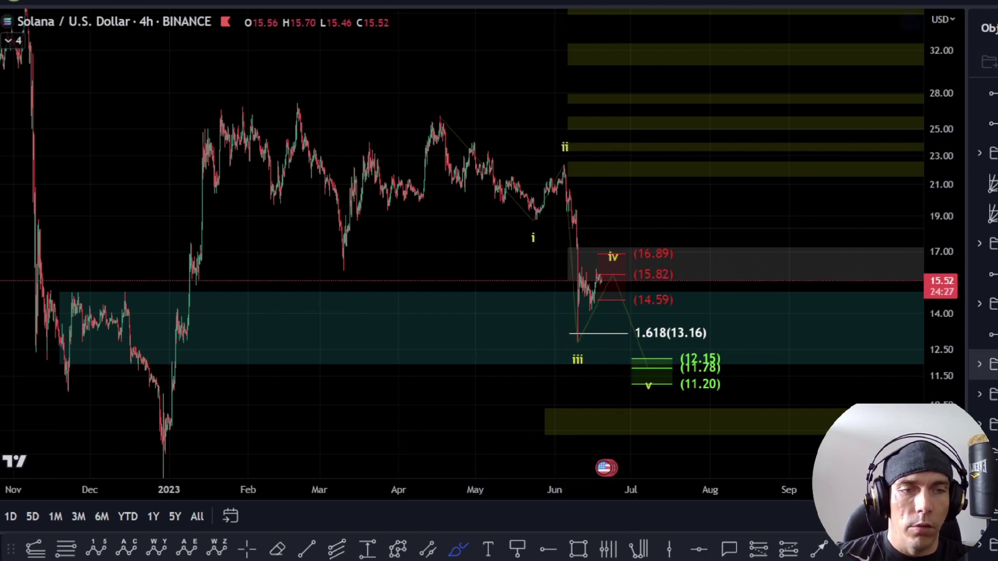
key(ctrl+alt+h)
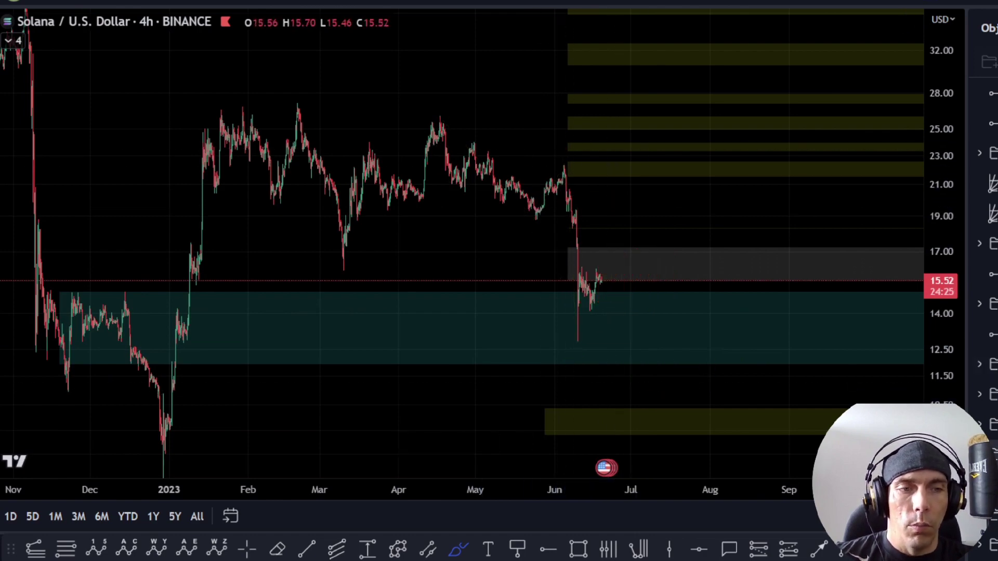
key(ctrl+alt+h)
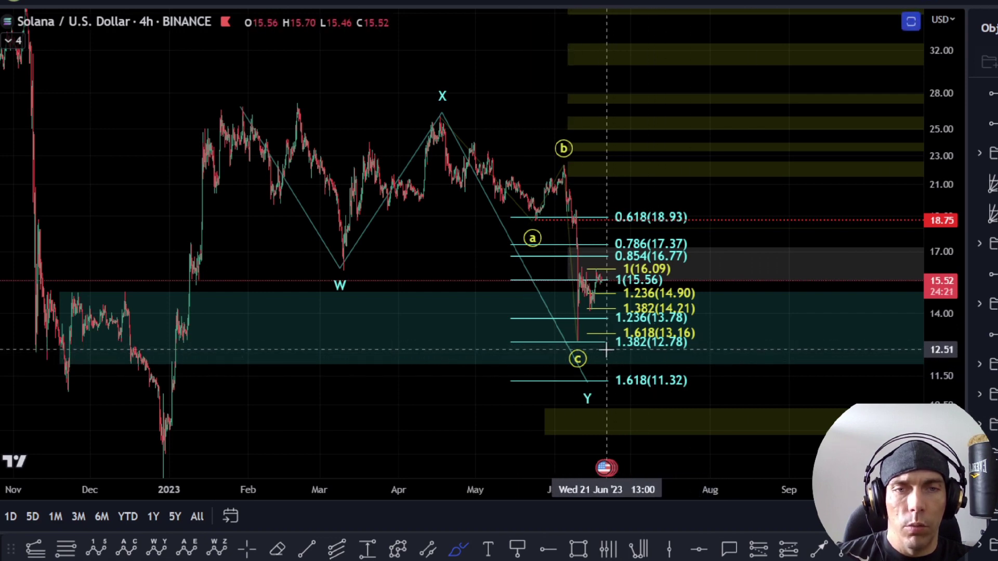
key(ctrl+alt+h)
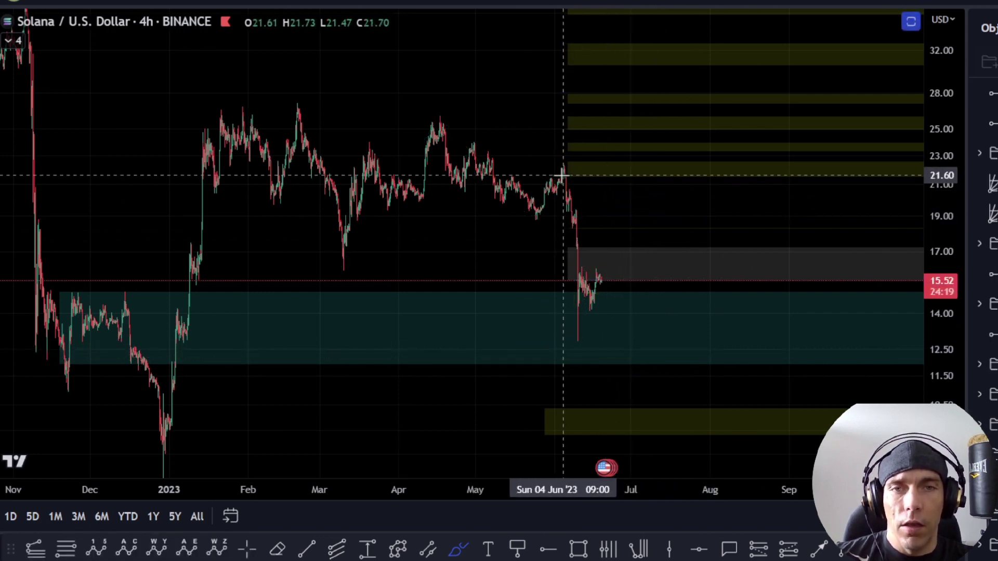
drag(562, 175, 555, 174)
key(ctrl+z)
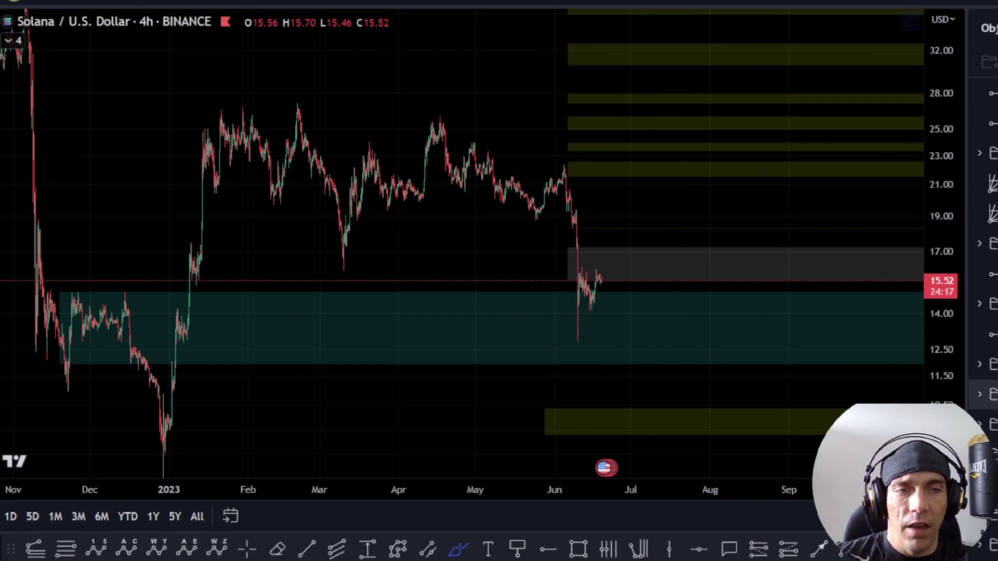
scroll(985, 379, up, 2)
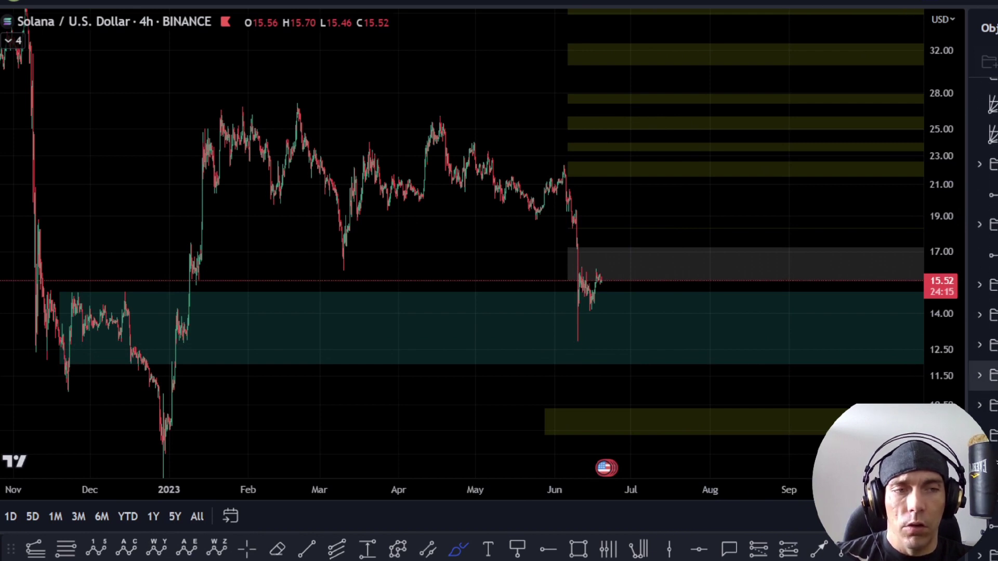
key(ctrl+alt+h)
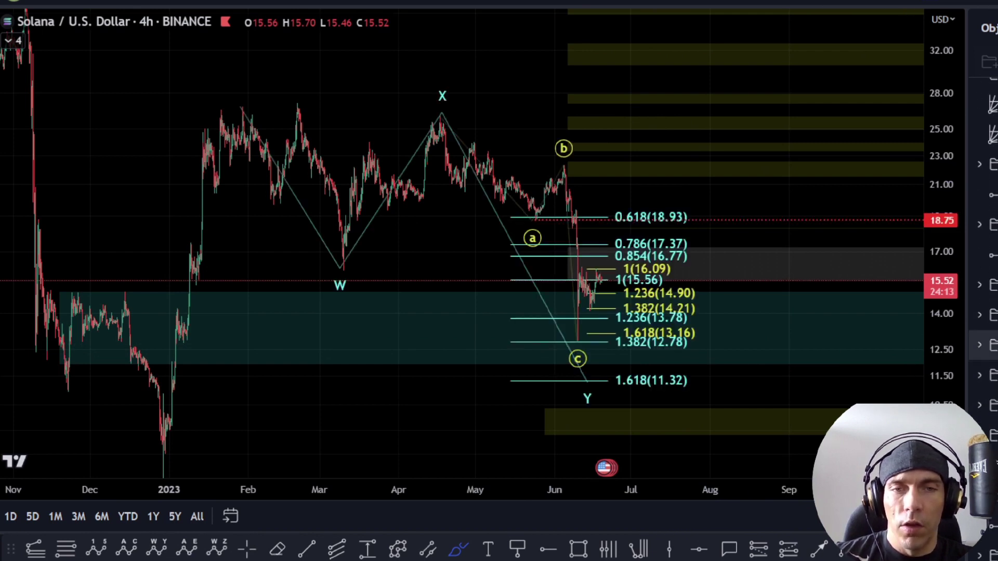
- Brush a rebound and a horizontal mark at the 16.09 level plus a decline towards the Y target, and delete the strokes
mouse_move(585, 329)
mouse_down()
mouse_move(604, 287)
mouse_move(635, 269)
mouse_up()
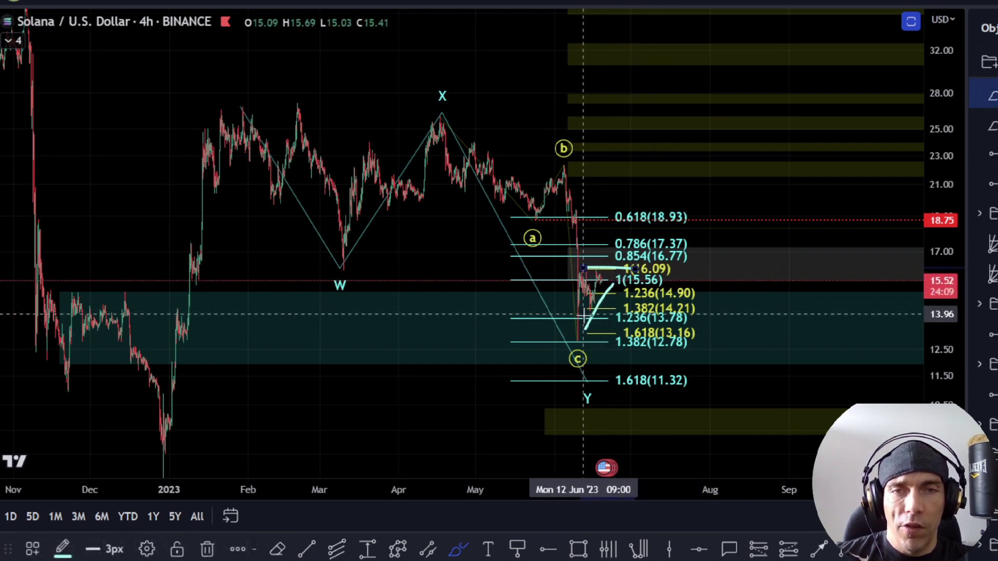
mouse_move(584, 330)
mouse_down()
mouse_move(586, 282)
mouse_move(599, 272)
mouse_move(626, 310)
mouse_up()
key(ctrl+z)
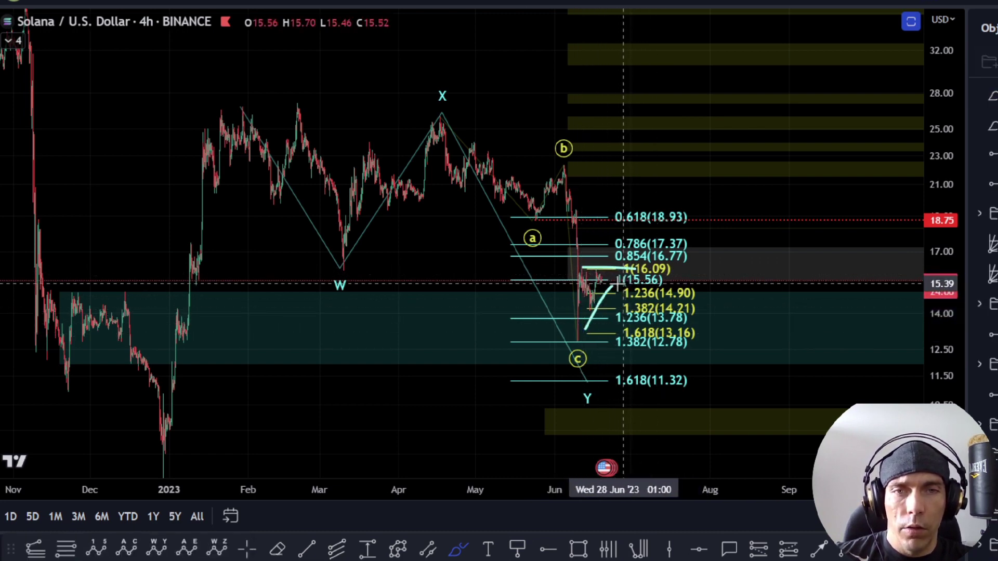
mouse_move(603, 277)
mouse_down()
mouse_move(616, 283)
mouse_move(648, 367)
mouse_up()
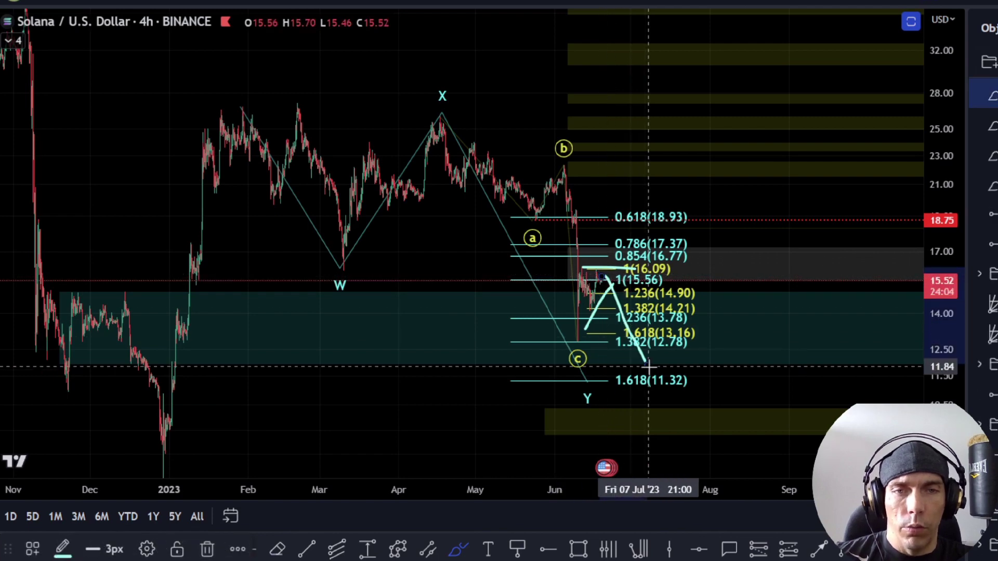
key(Delete)
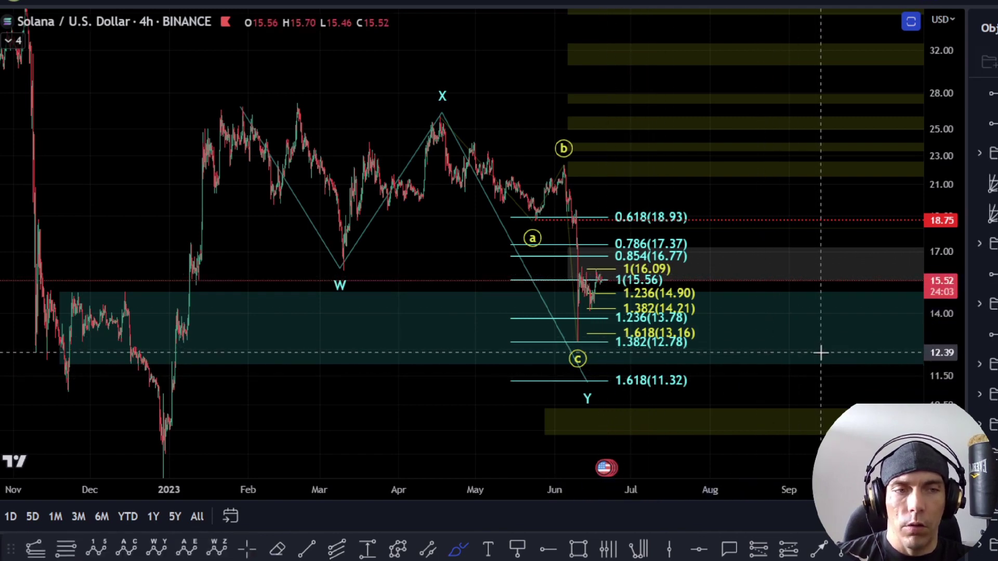
- Replace the W–X–Y count with the (A)–(B)–(C) count, its green support levels and upside targets
click(992, 424)
click(992, 394)
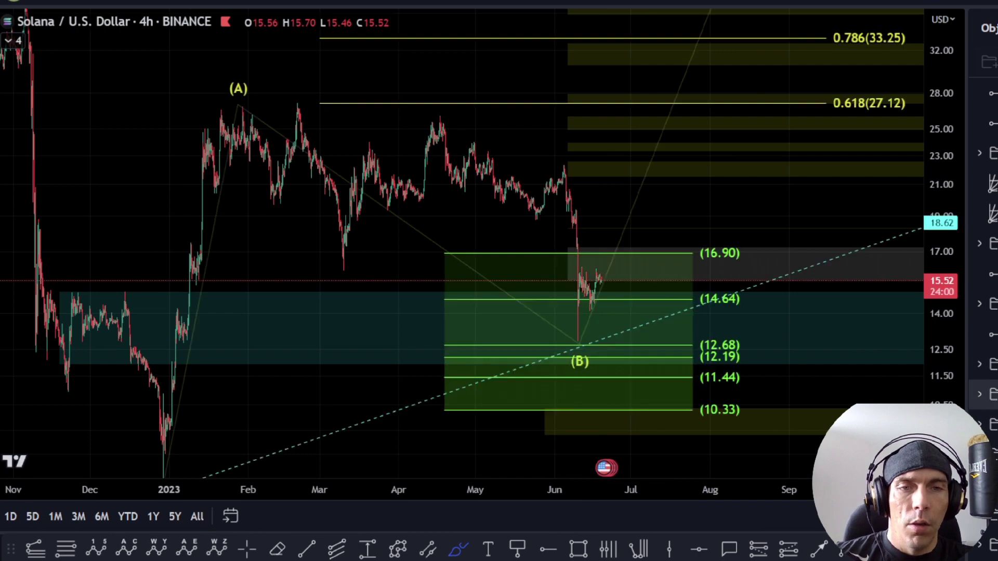
drag(714, 387, 762, 399)
key(Delete)
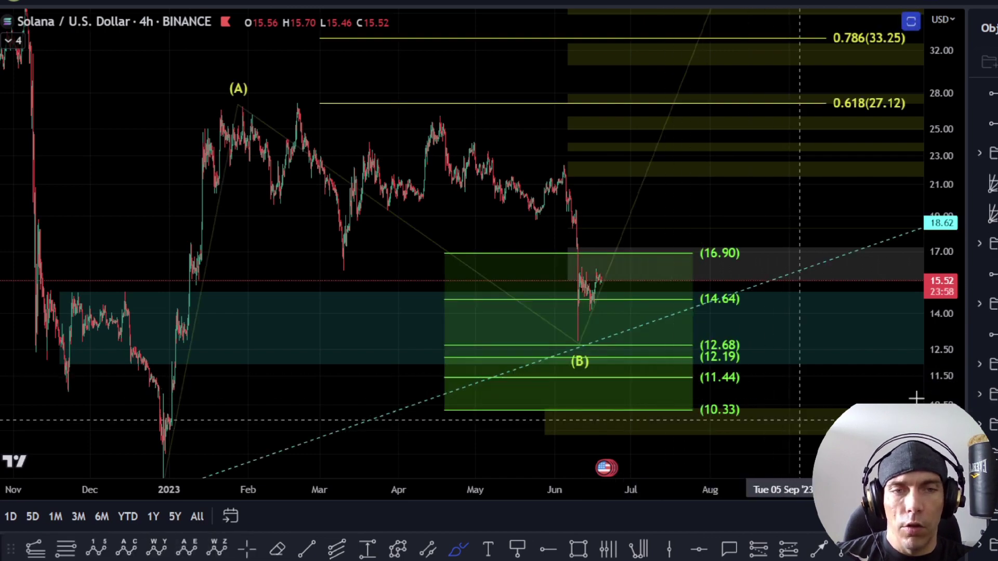
- Brush the (A)–(B)–(C) path up towards (C), mark the 1 (43.11) target, and remove all strokes
drag(954, 372, 954, 395)
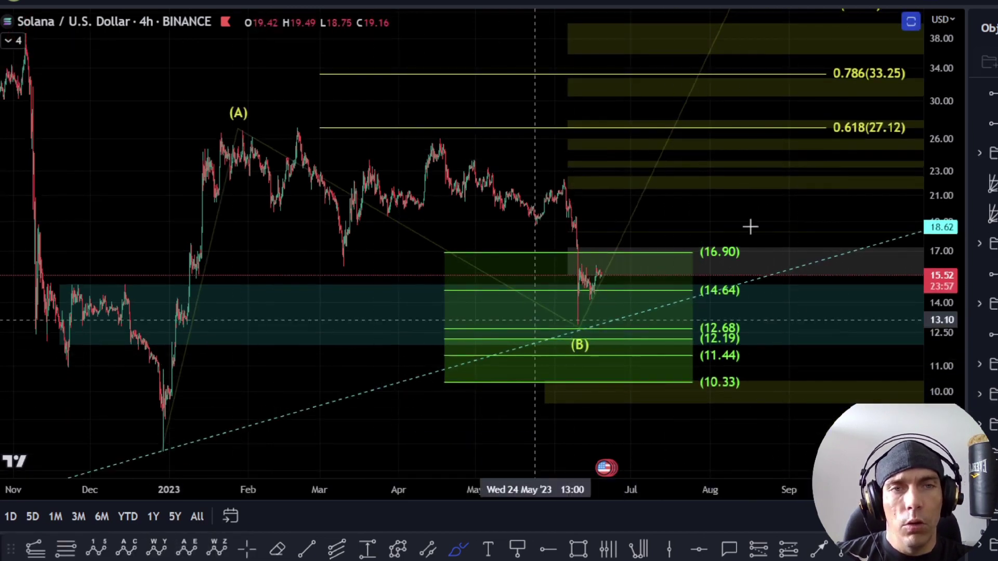
scroll(764, 296, down, 1)
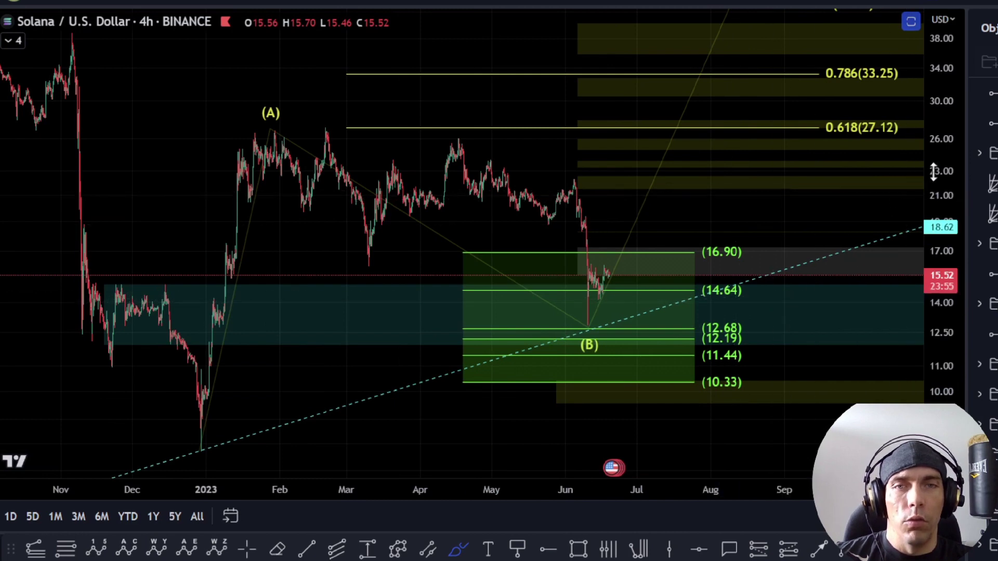
drag(933, 171, 933, 197)
mouse_move(234, 378)
mouse_down()
mouse_move(543, 296)
mouse_move(679, 179)
mouse_move(717, 121)
mouse_up()
drag(811, 56, 860, 61)
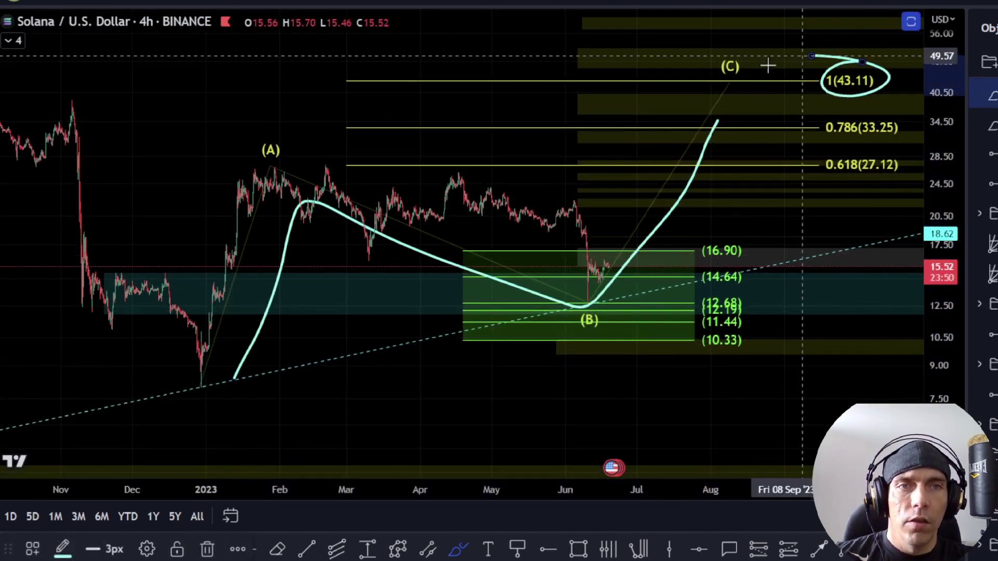
key(Delete)
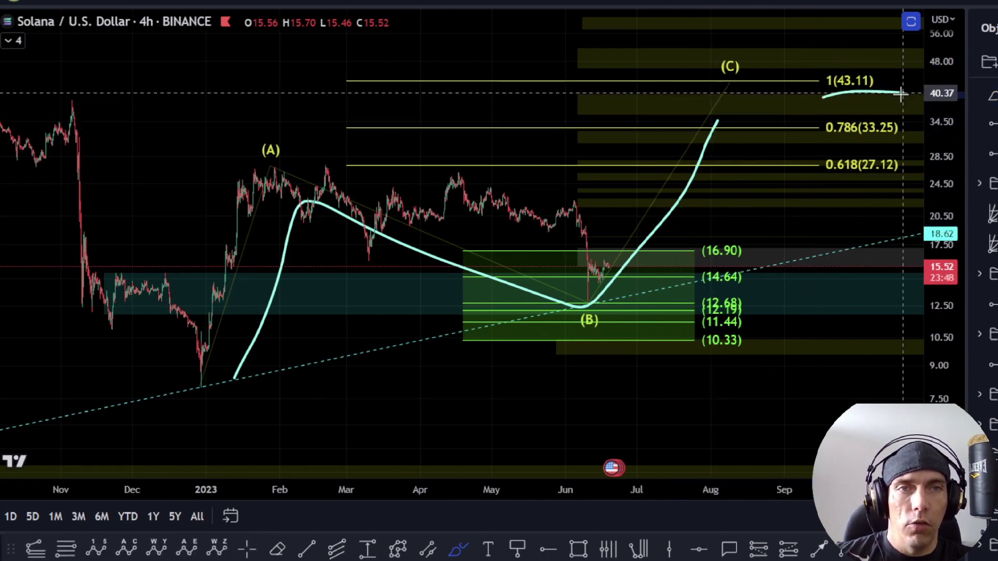
drag(901, 94, 903, 93)
key(ctrl+z)
key(ctrl+z)
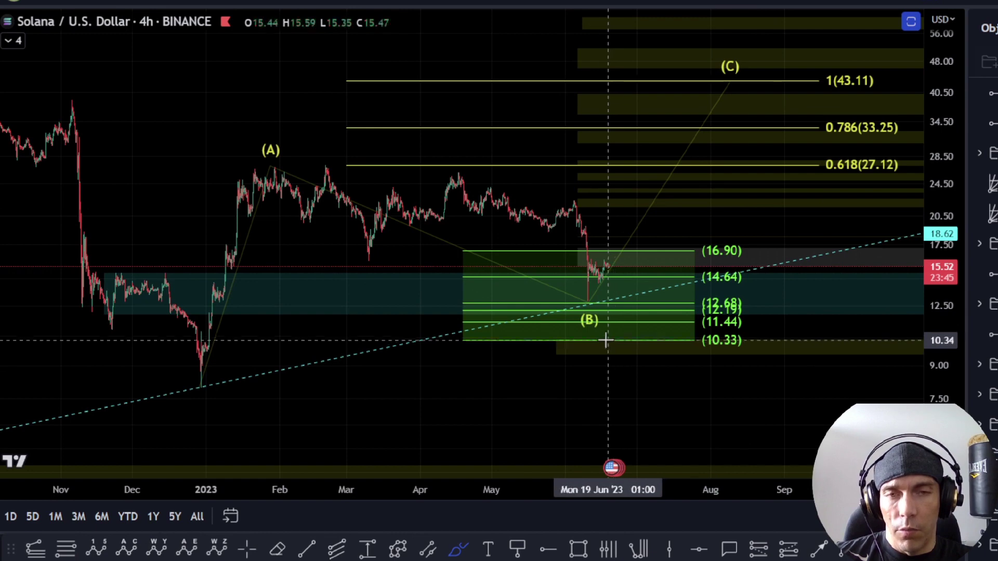
- Brush along the dashed rising trendline beneath wave (B) and switch the chart to the daily timeframe
drag(448, 336, 615, 295)
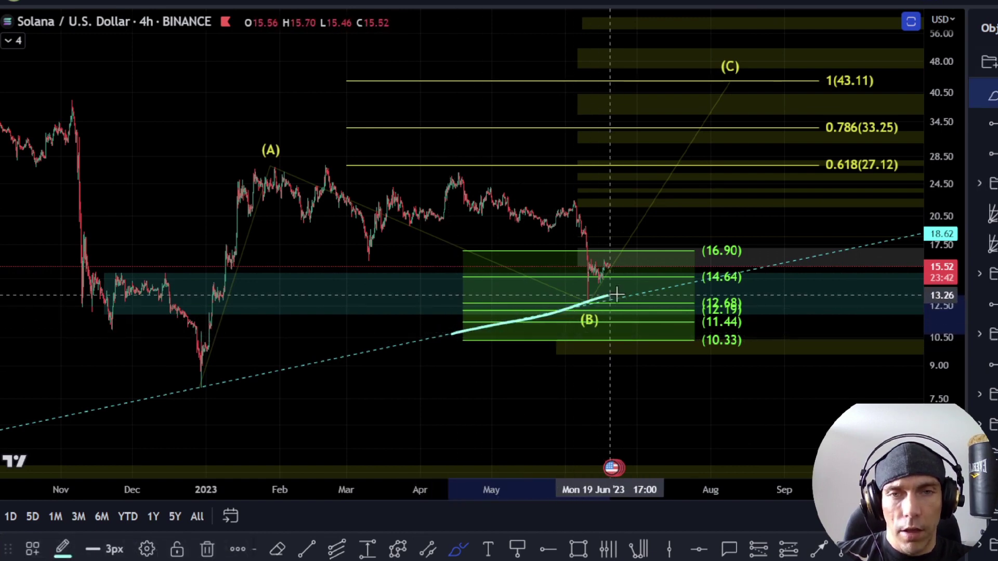
click(316, 2)
drag(931, 225, 930, 475)
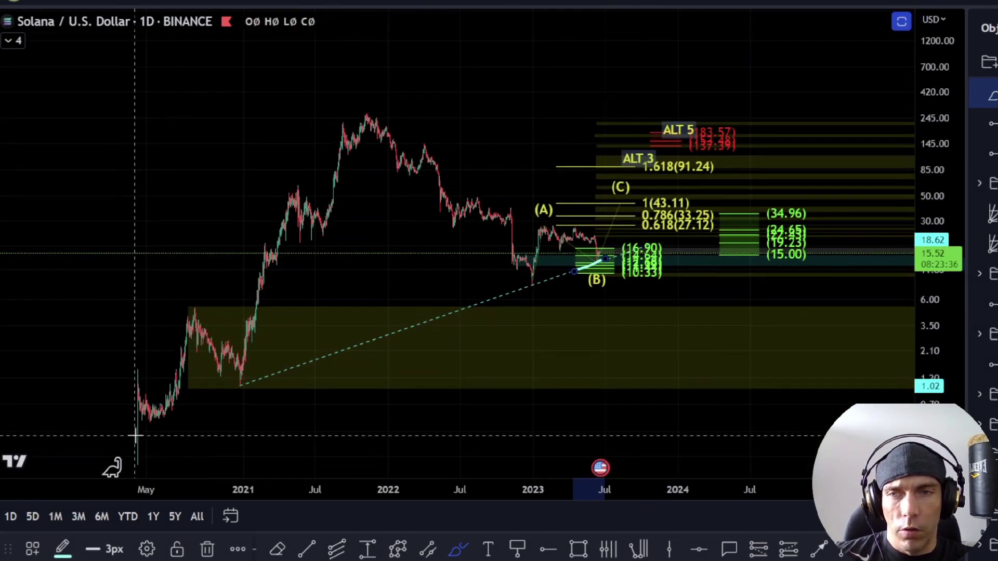
scroll(616, 298, up, 5)
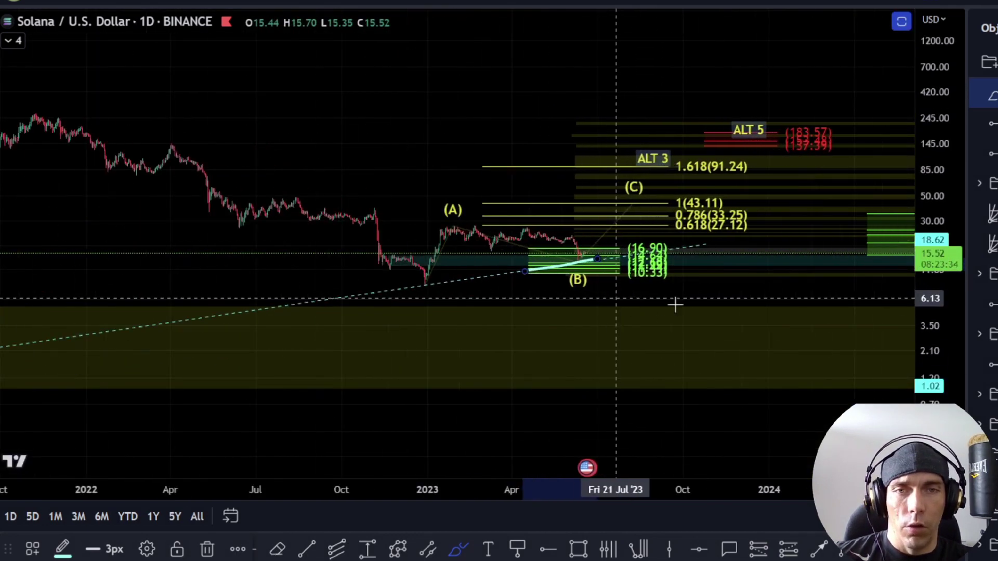
scroll(472, 350, up, 4)
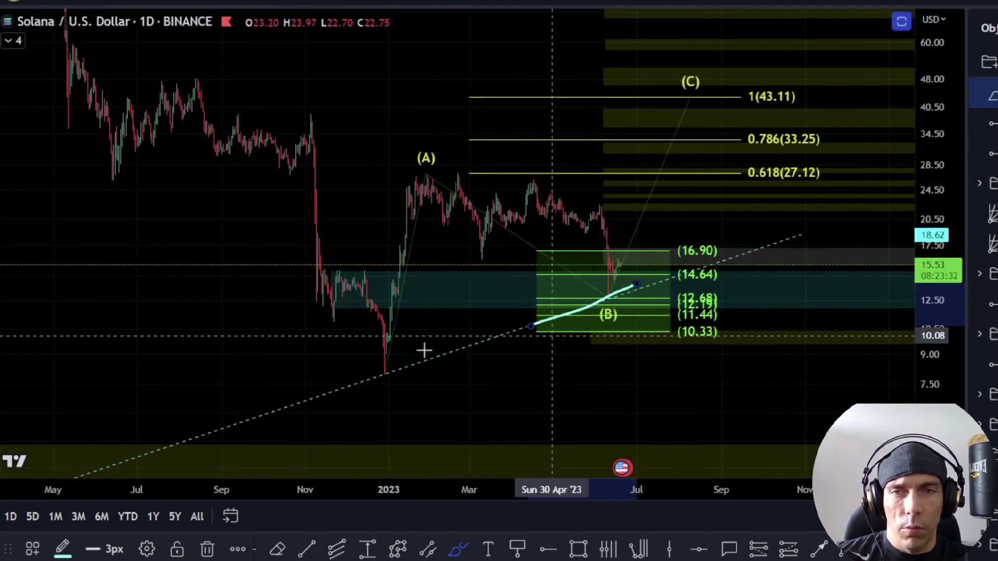
- Brush a drop from the current price to the dashed trendline, and remove it together with the trendline stroke
drag(615, 267, 621, 294)
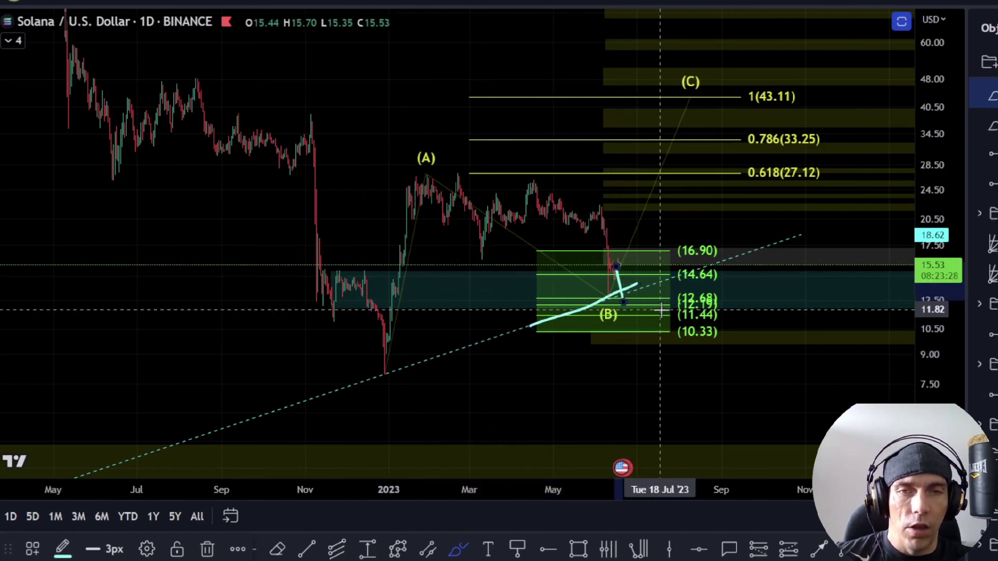
key(ctrl+z)
key(ctrl+z)
drag(954, 400, 912, 107)
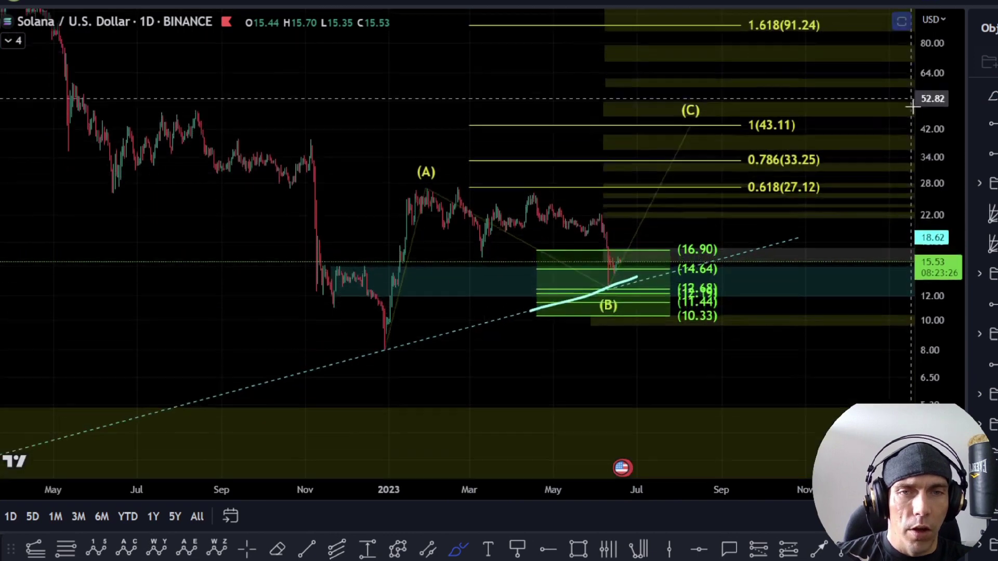
double_click(914, 107)
click(543, 361)
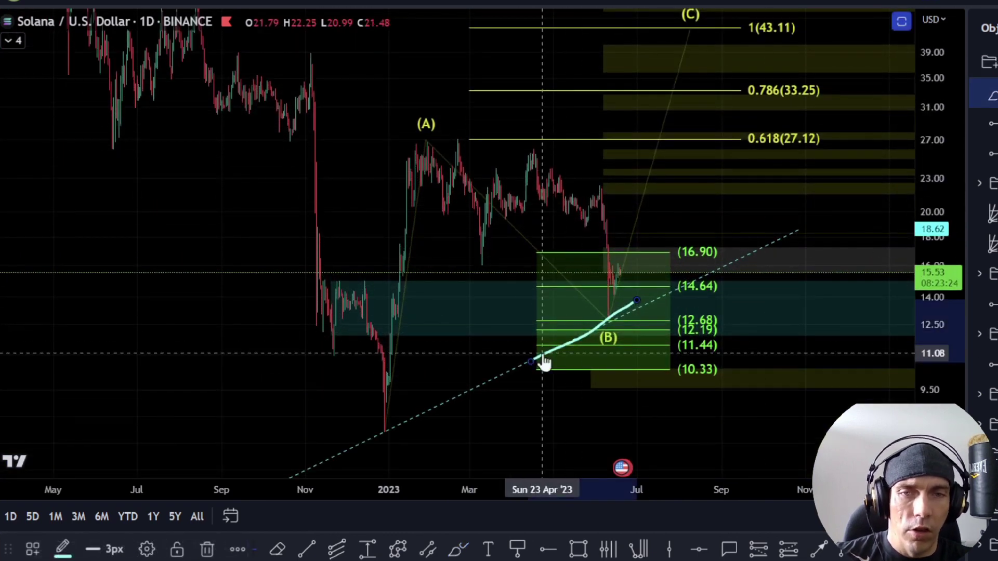
key(Delete)
- Examine the wave (B) low against the trendline and green support levels on the daily chart
click(624, 283)
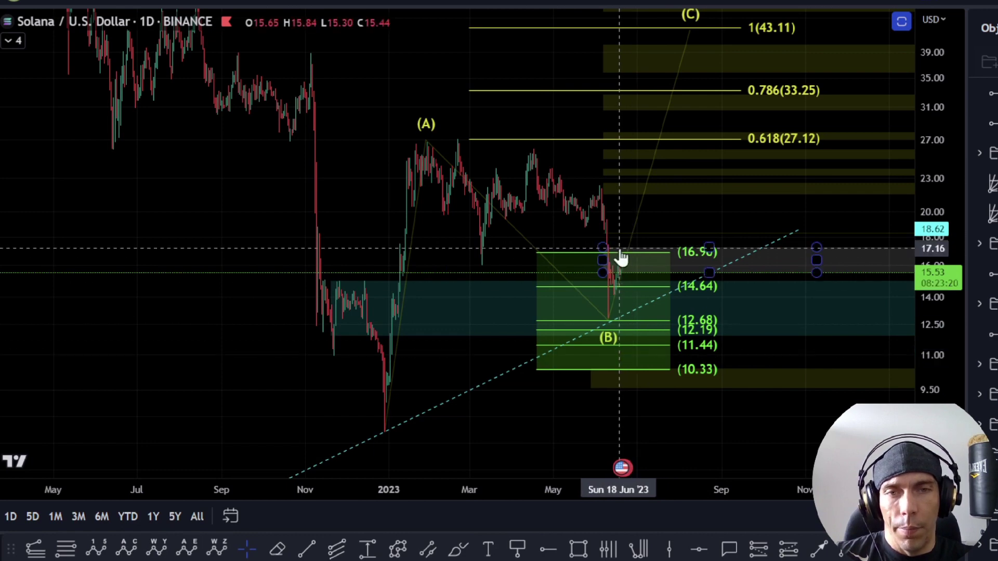
click(619, 289)
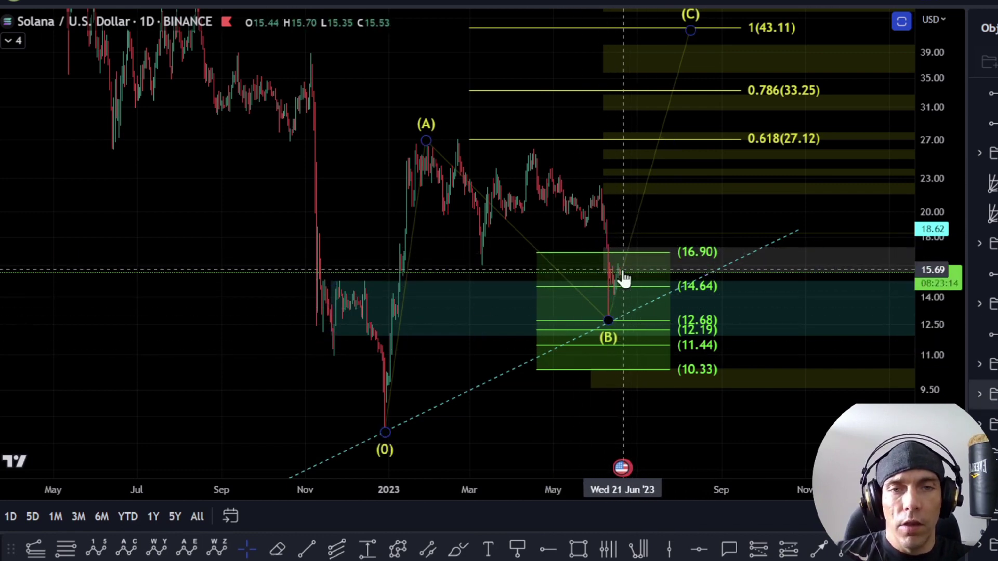
click(632, 339)
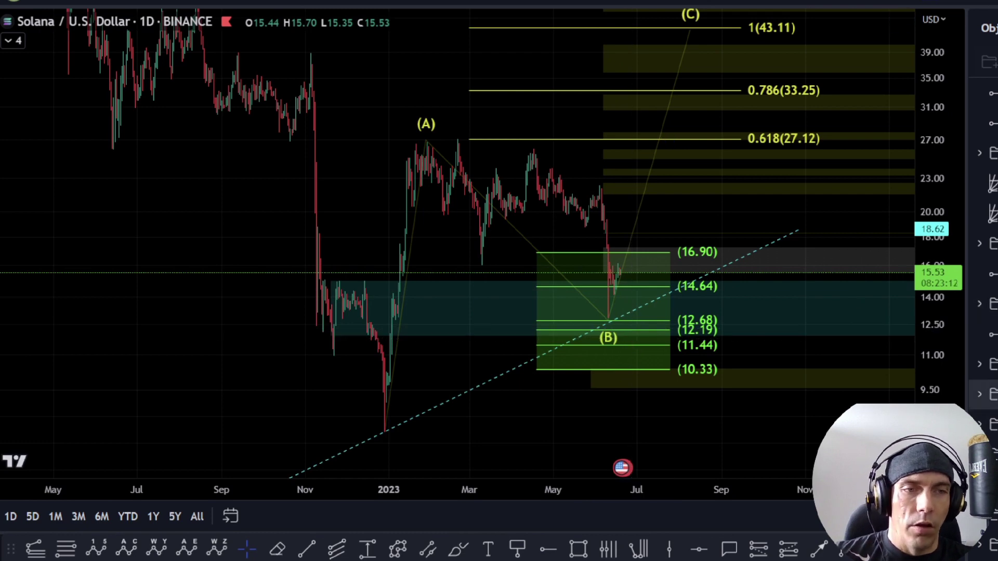
scroll(619, 335, up, 3)
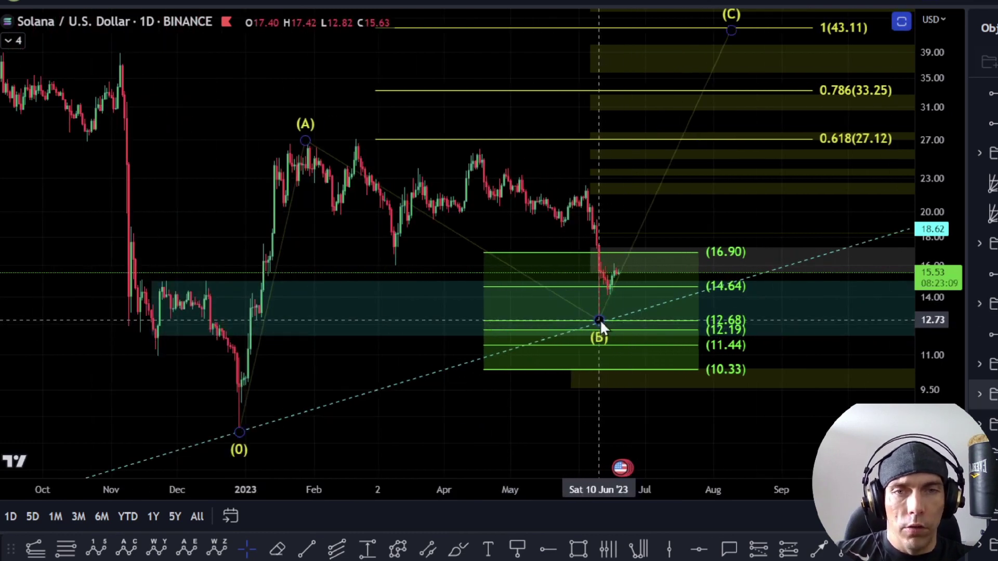
drag(935, 357, 890, 210)
scroll(720, 327, up, 3)
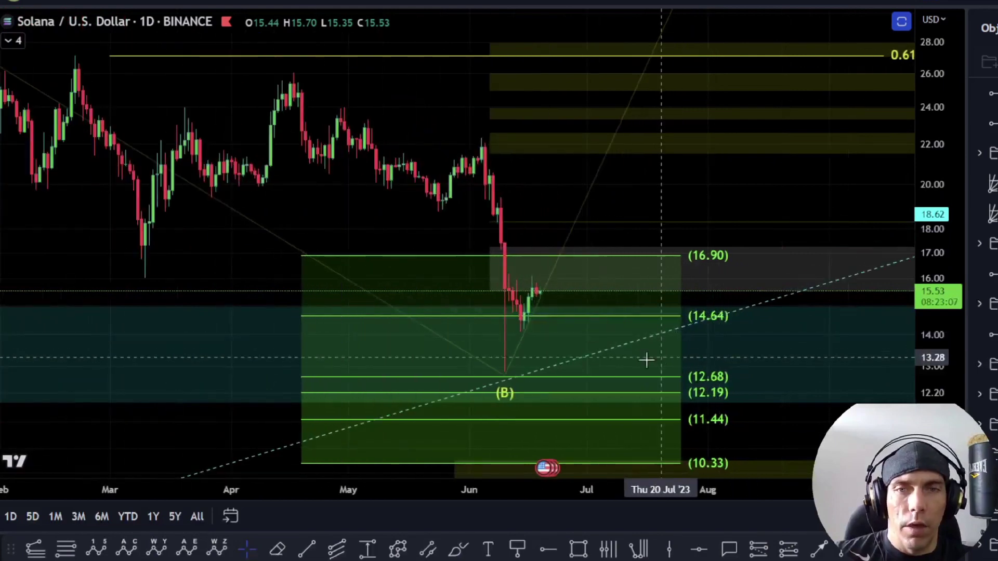
scroll(646, 359, up, 1)
- Switch the chart to the 4-hour timeframe and frame the June price action above the wave (B) low
click(233, 2)
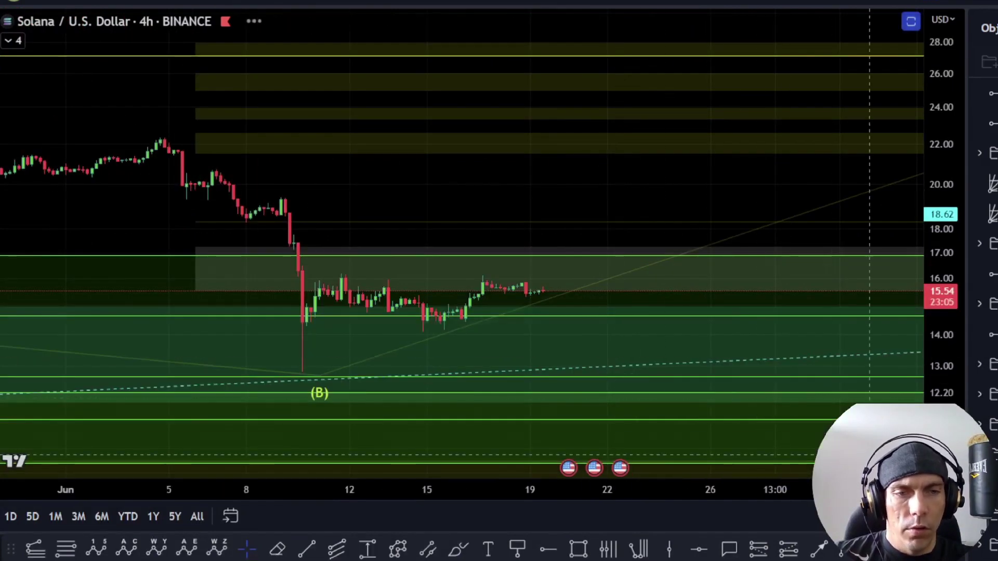
click(916, 516)
click(916, 515)
drag(932, 416, 932, 242)
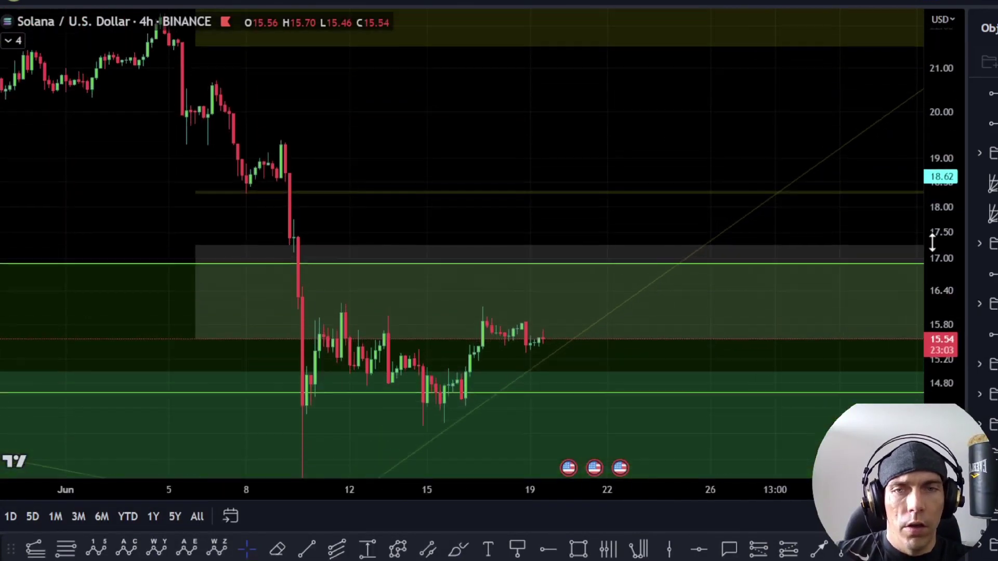
drag(626, 374, 658, 257)
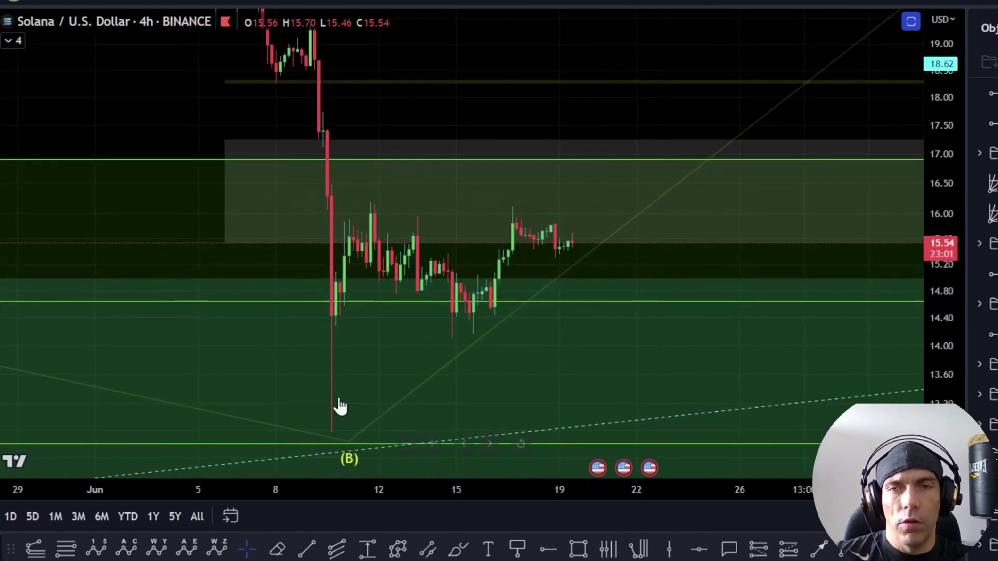
- Place a trend-based Fibonacci extension from the wave (B) low up to the 16.18 high and back to the 14.11 low
click(457, 549)
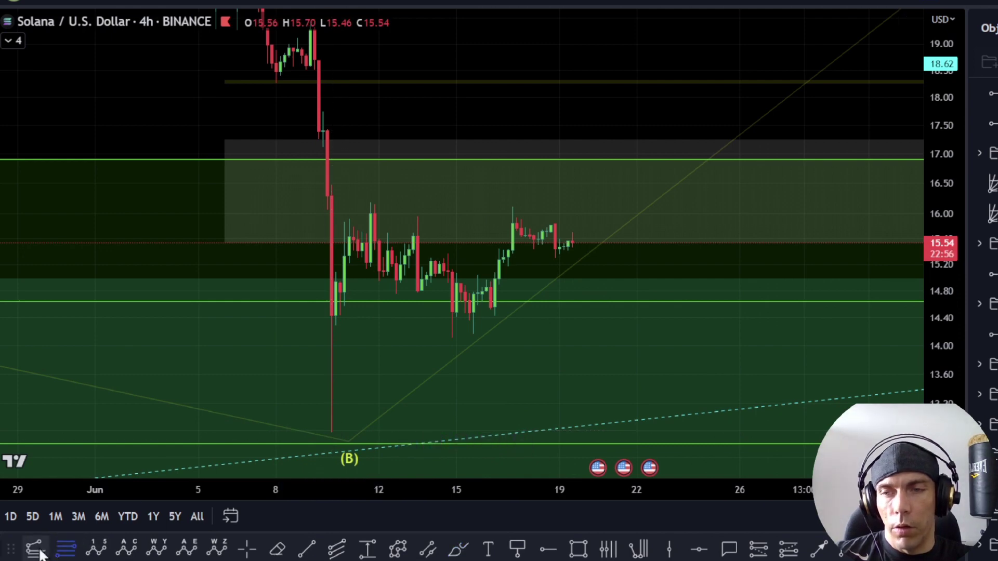
click(38, 551)
click(331, 433)
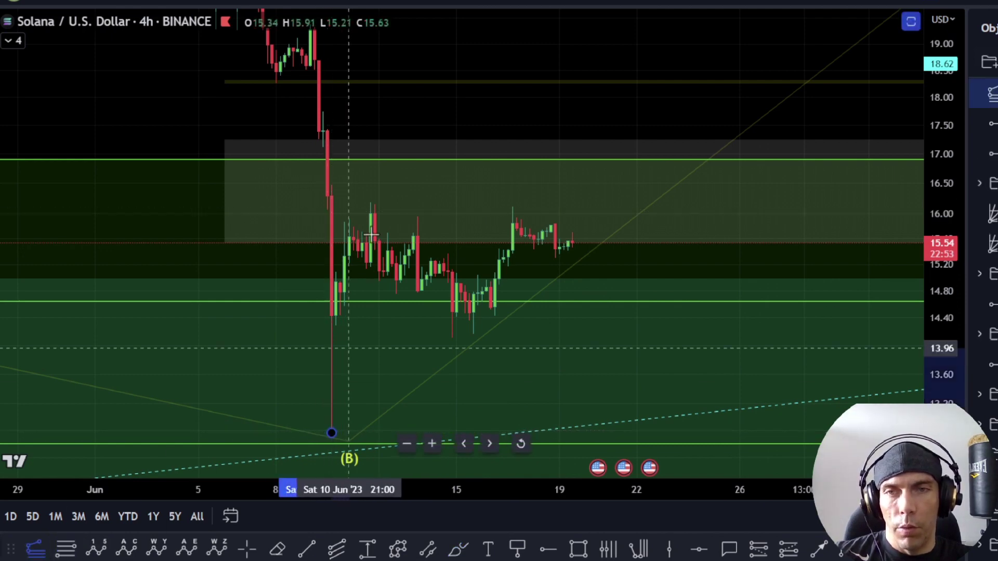
click(370, 202)
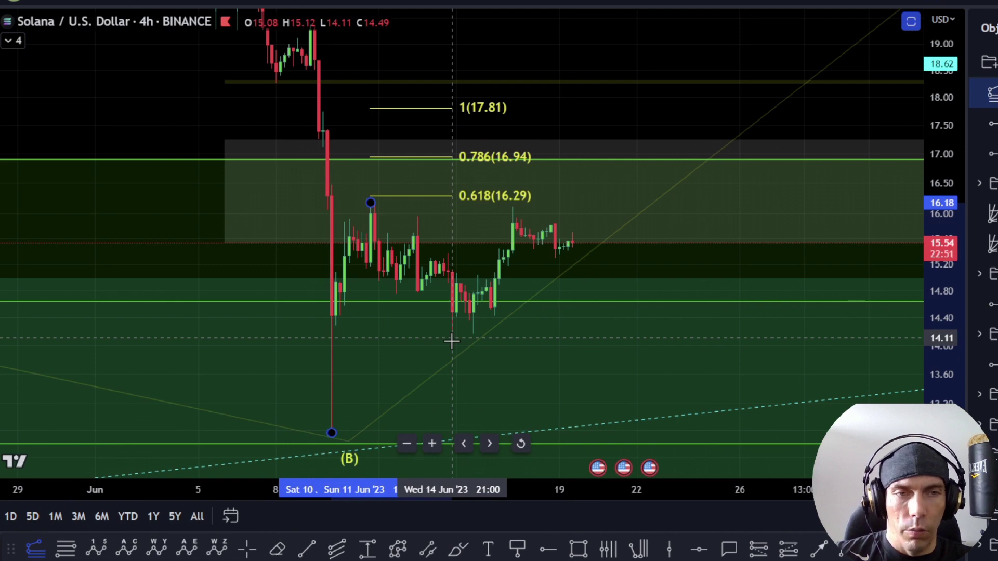
click(452, 339)
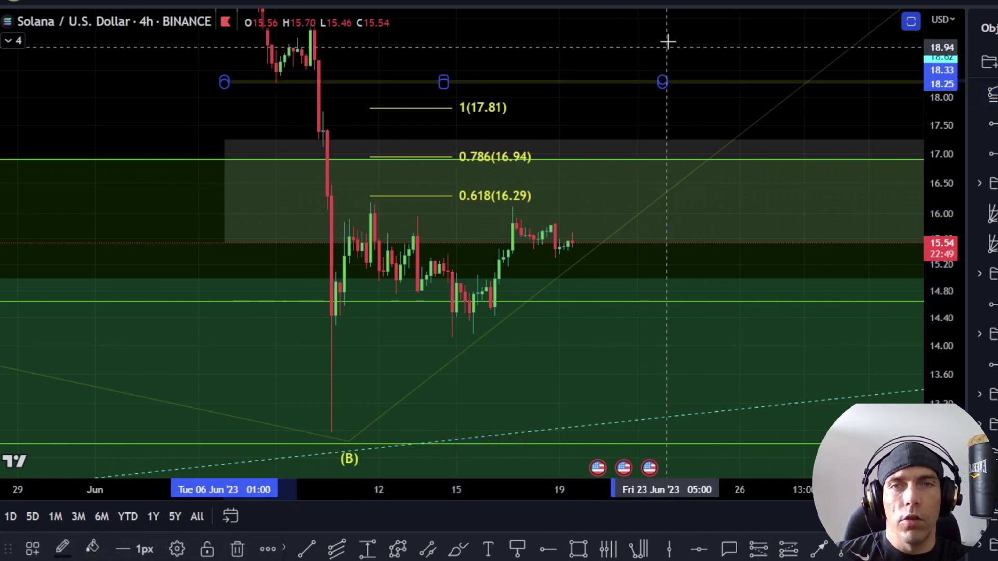
- Brush a rising zigzag path from the wave (B) low towards the 1.618 (20.56) extension level and remove it
drag(668, 40, 664, 251)
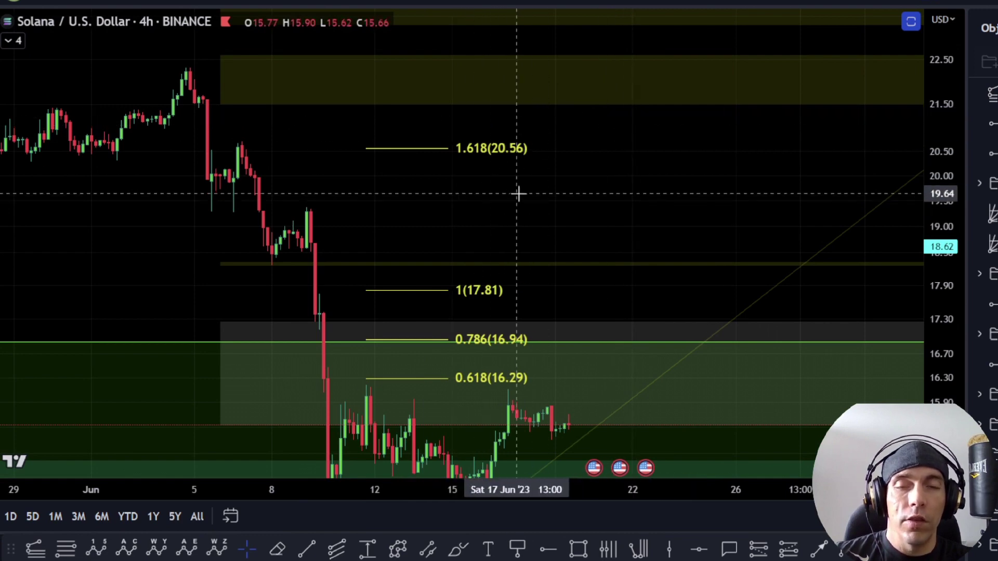
scroll(579, 214, down, 3)
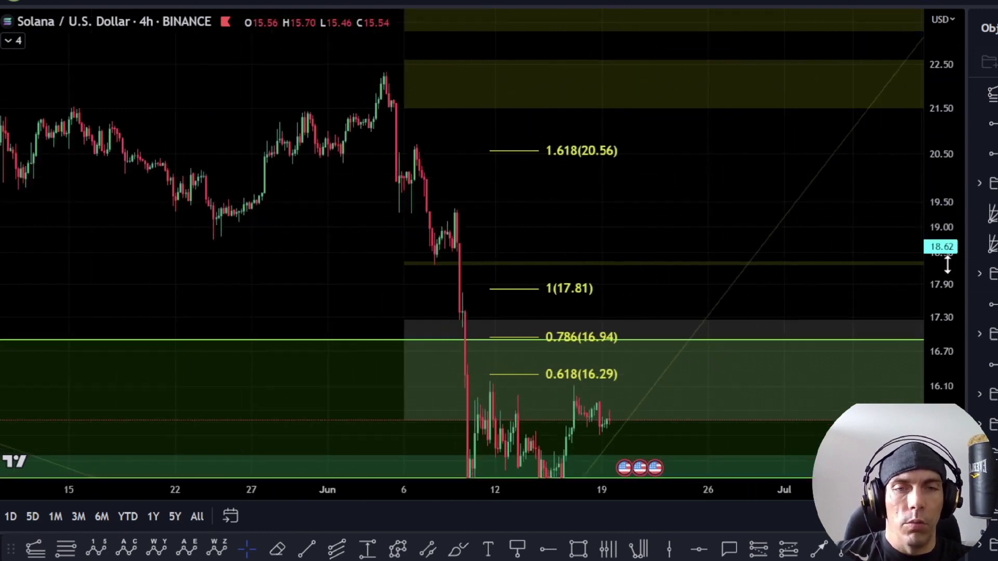
drag(946, 263, 947, 291)
click(457, 550)
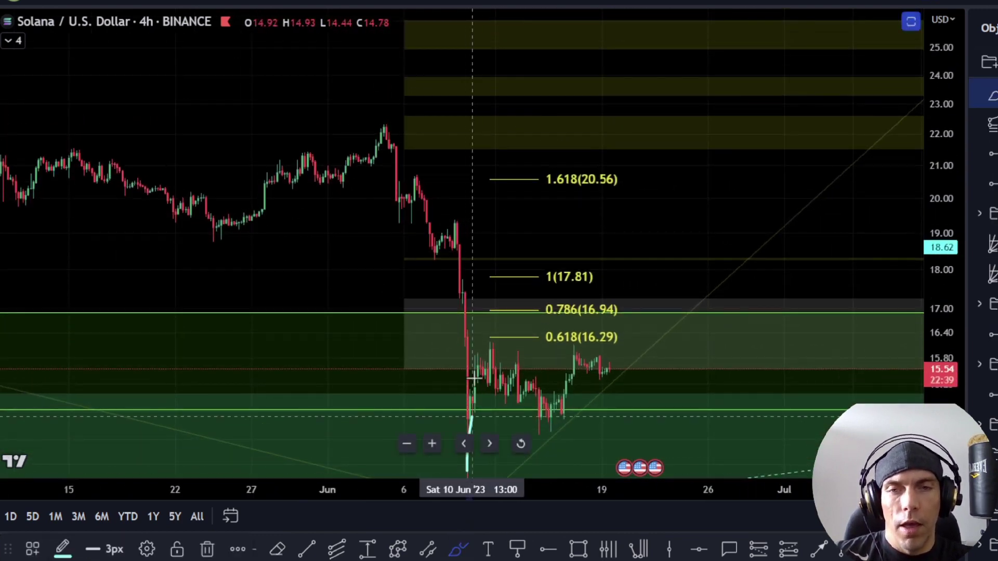
drag(467, 470, 544, 430)
drag(568, 359, 605, 389)
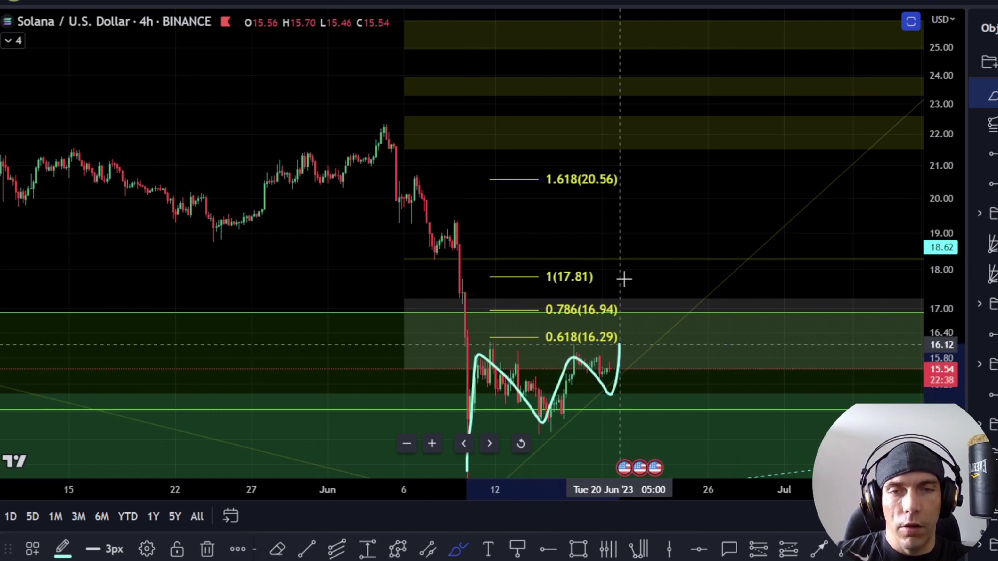
drag(620, 344, 668, 171)
key(ctrl+z)
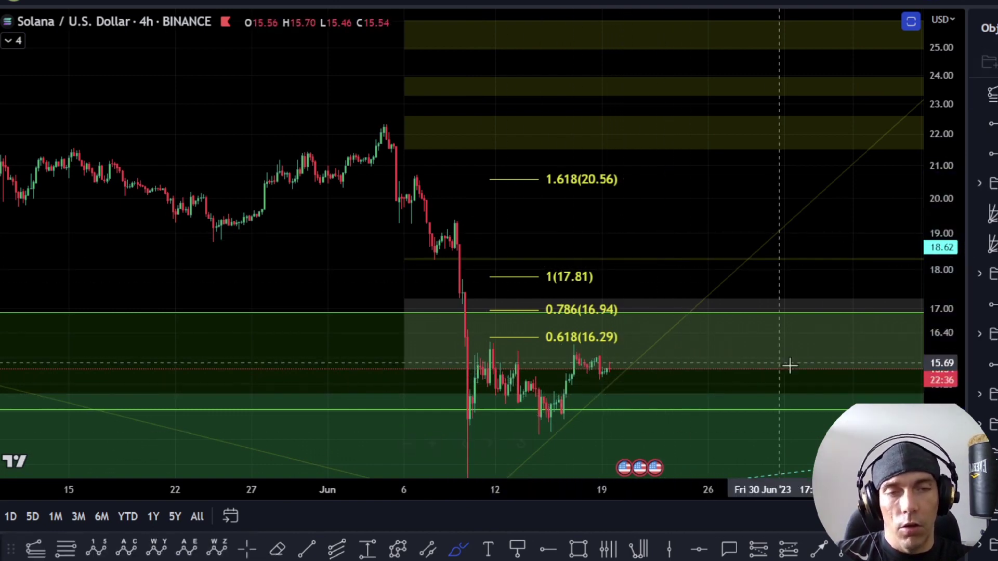
- Brush across the recent highs at about 16.12, circle the 1.618 (20.56) extension level, and remove the strokes
drag(735, 387, 684, 289)
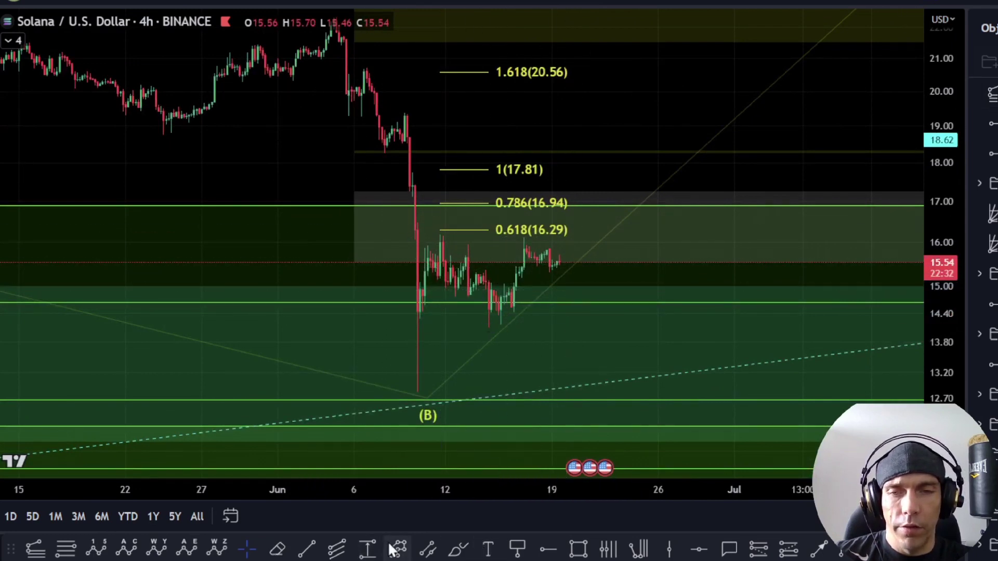
click(461, 550)
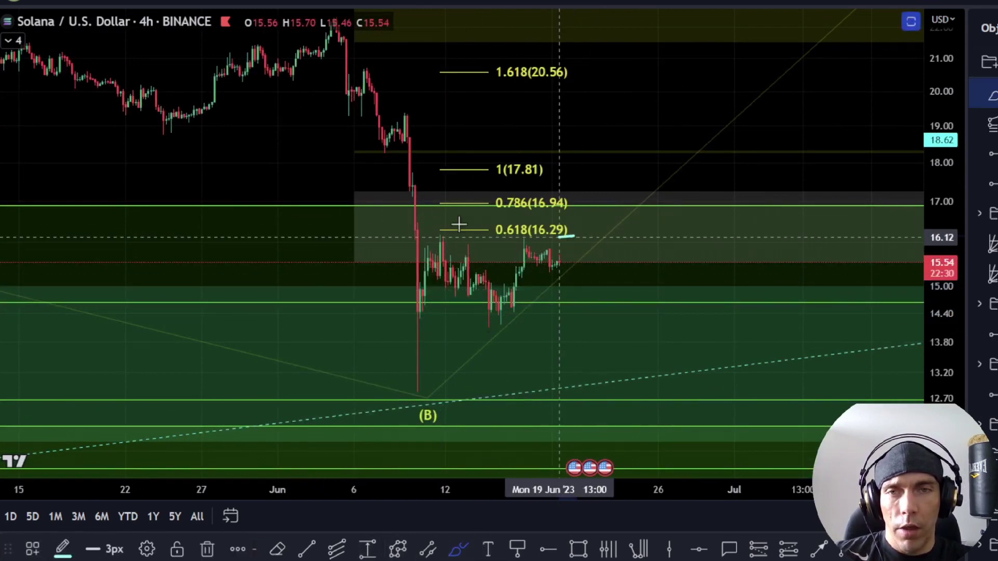
mouse_move(459, 222)
mouse_down()
mouse_move(423, 237)
mouse_move(530, 257)
mouse_up()
key(Delete)
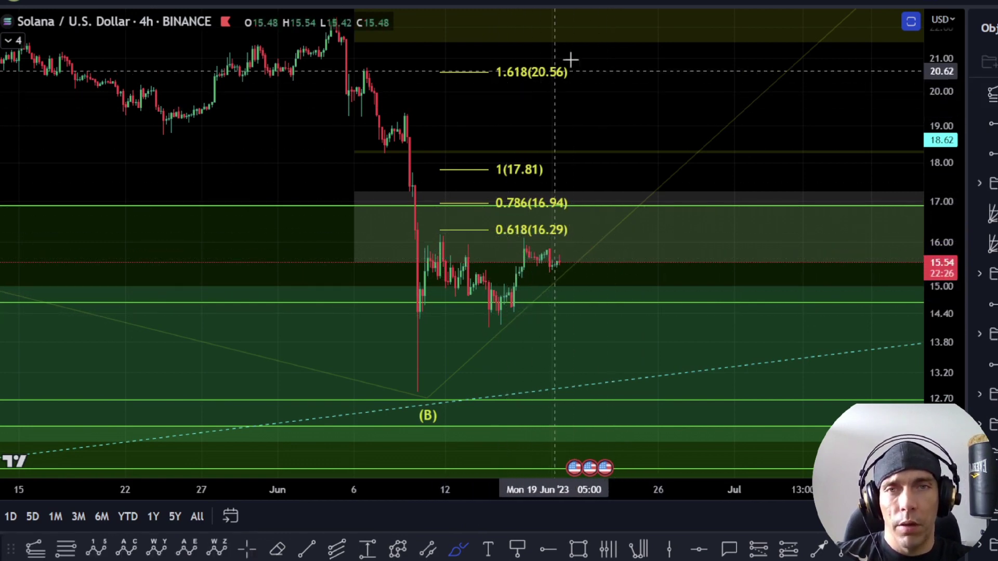
drag(573, 56, 485, 62)
drag(496, 102, 491, 48)
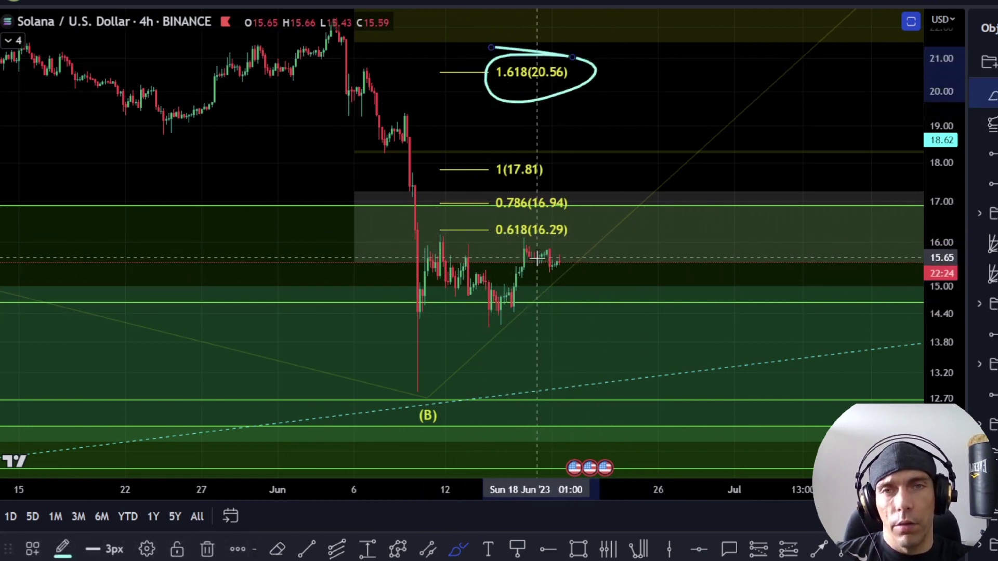
key(Delete)
- Brush an up-down-up path from the wave (B) low to the 1 (17.81) extension level, outline that level, and remove the strokes
mouse_move(418, 385)
mouse_down()
mouse_move(421, 349)
mouse_move(475, 227)
mouse_move(508, 311)
mouse_move(549, 177)
mouse_up()
drag(596, 156, 491, 167)
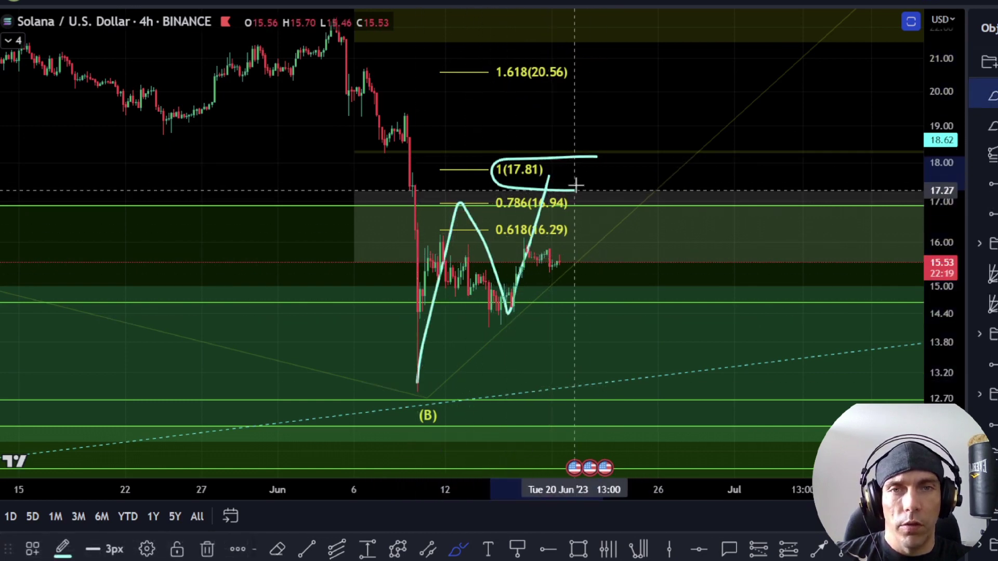
key(Delete)
mouse_move(579, 239)
mouse_down()
mouse_move(656, 345)
mouse_move(712, 396)
mouse_up()
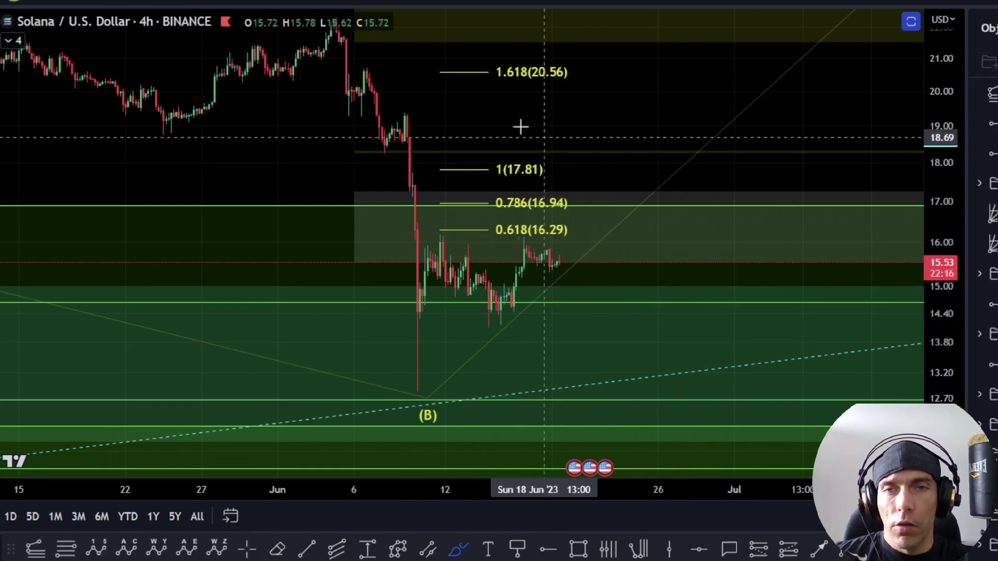
mouse_move(557, 151)
mouse_down()
mouse_move(418, 166)
mouse_move(427, 231)
mouse_up()
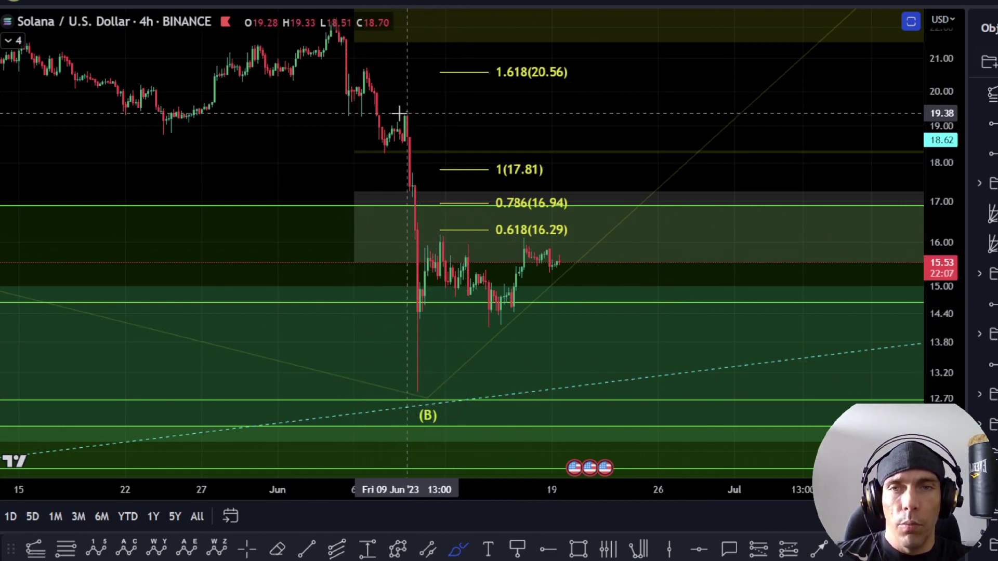
- Outline the 7–9 June consolidation and the price range since 10 June with brush strokes, and undo them
drag(399, 112, 408, 114)
drag(538, 237, 421, 289)
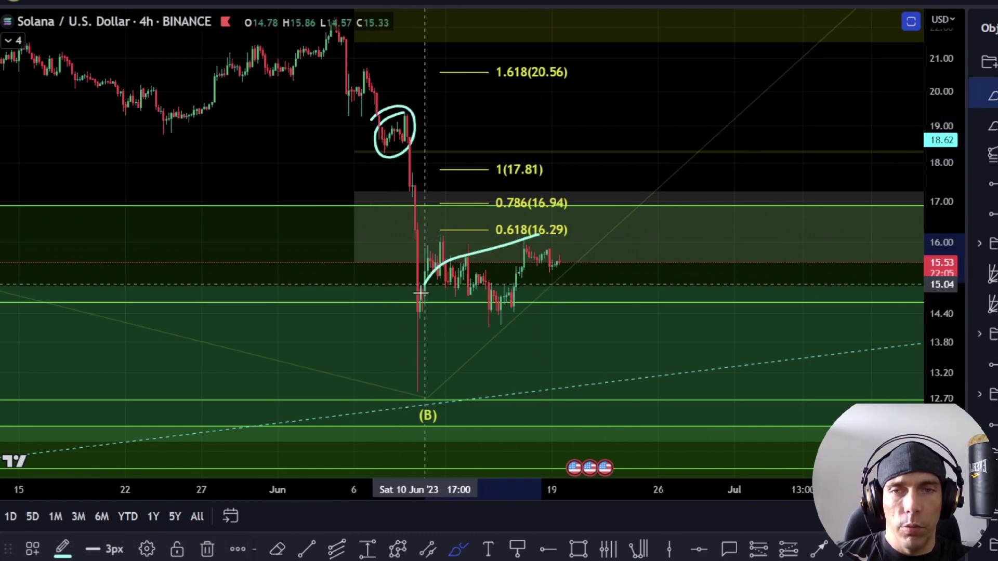
drag(512, 318, 541, 238)
key(ctrl+z)
key(ctrl+z)
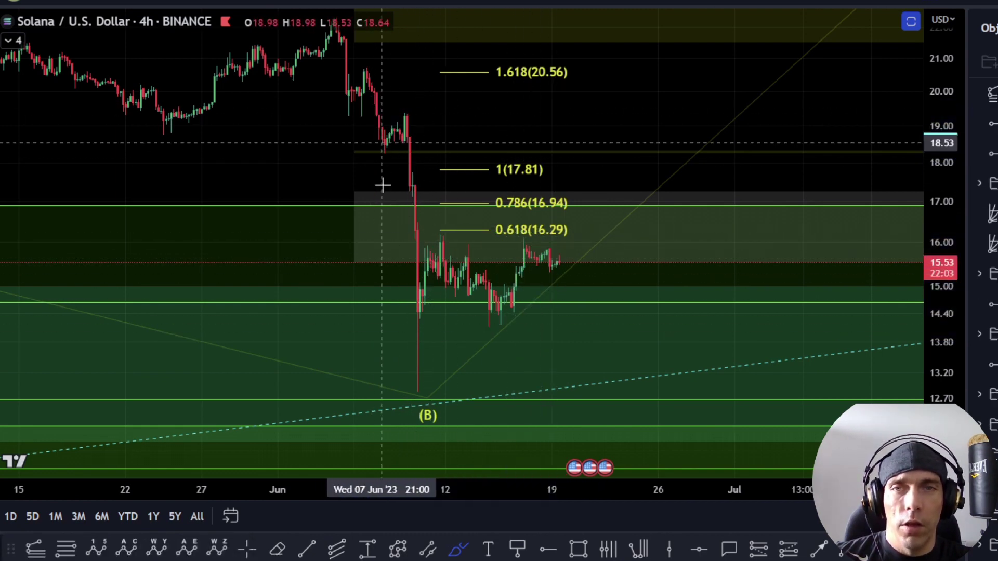
mouse_move(381, 153)
mouse_down()
mouse_move(405, 153)
mouse_move(410, 114)
mouse_up()
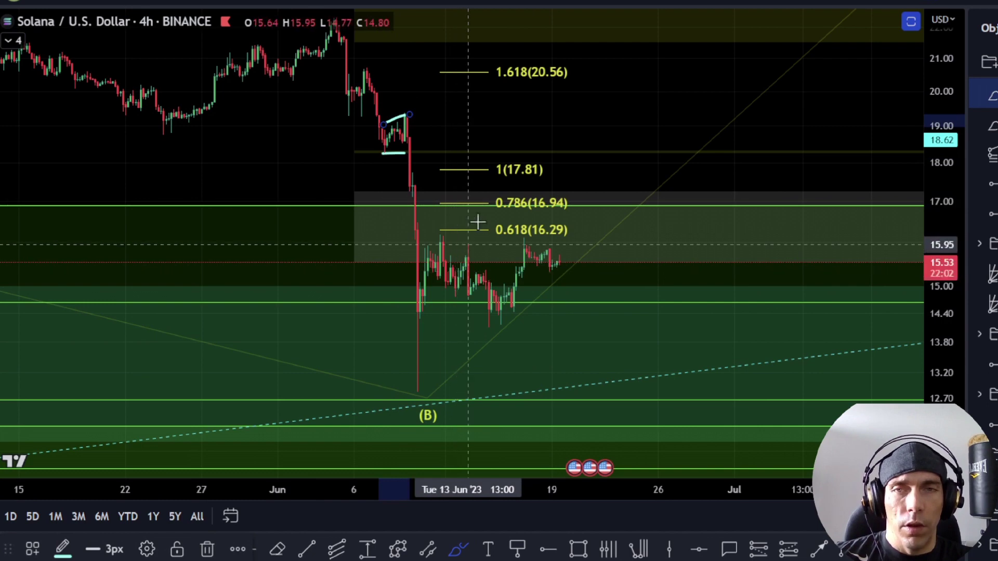
key(ctrl+z)
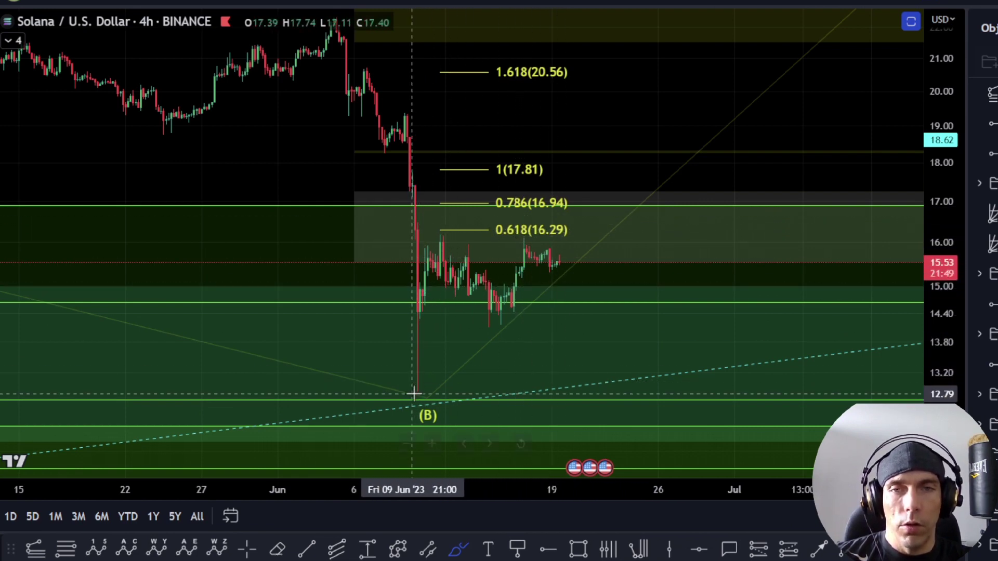
- Brush a double-top path from the wave (B) low that ends in a drop below that low, and delete it
drag(419, 389, 430, 248)
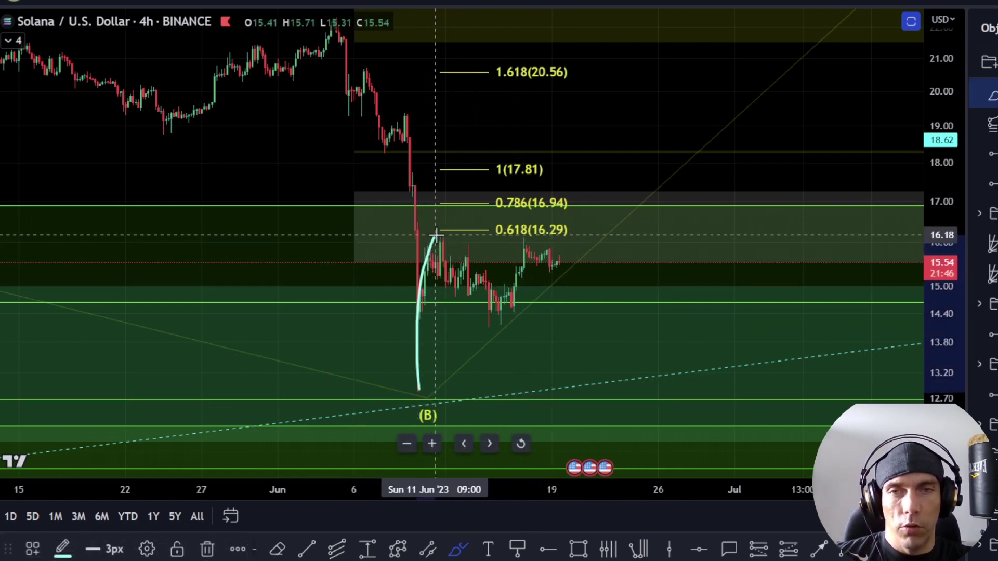
mouse_move(499, 317)
mouse_down()
mouse_move(527, 226)
mouse_move(610, 422)
mouse_up()
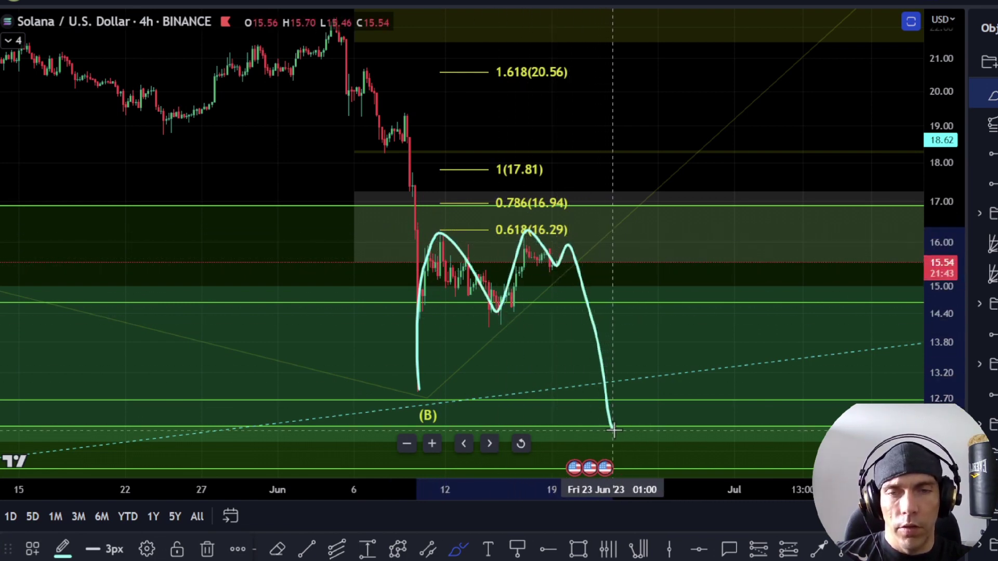
key(Delete)
- Brush a nearly flat upper boundary and a rising lower boundary around the mid-June price range, and undo both
drag(470, 334, 582, 286)
drag(396, 229, 594, 236)
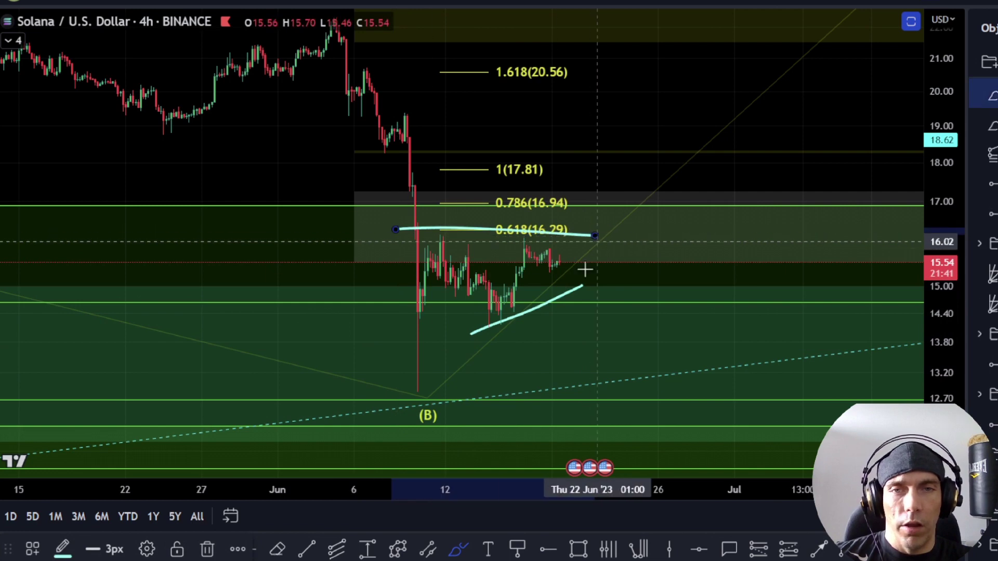
key(ctrl+z)
key(ctrl+z)
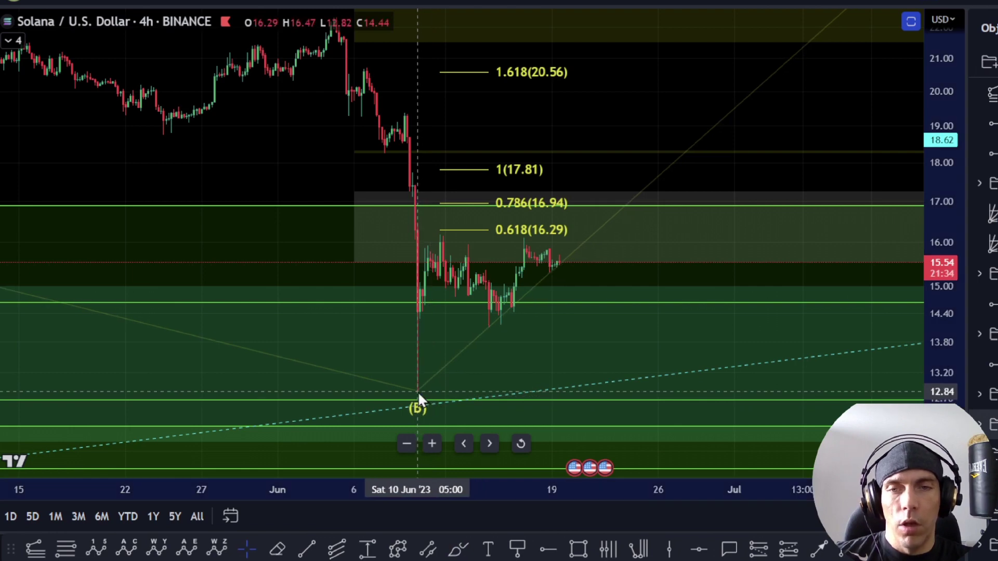
- Move the wave (B) point onto the 10 June low at 12.84 and switch the chart to the 1-hour timeframe
click(418, 391)
scroll(558, 396, left, 2)
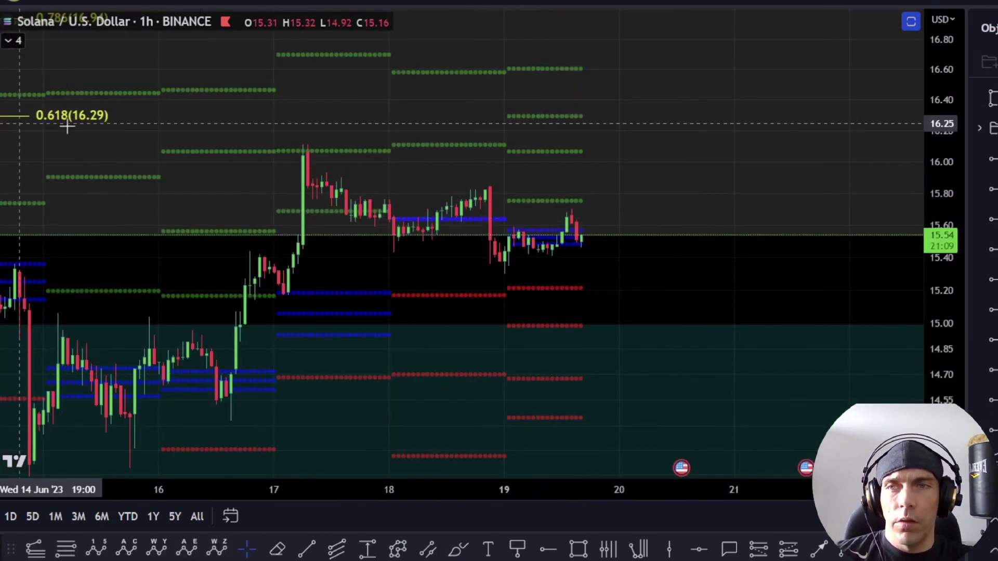
drag(933, 292, 933, 355)
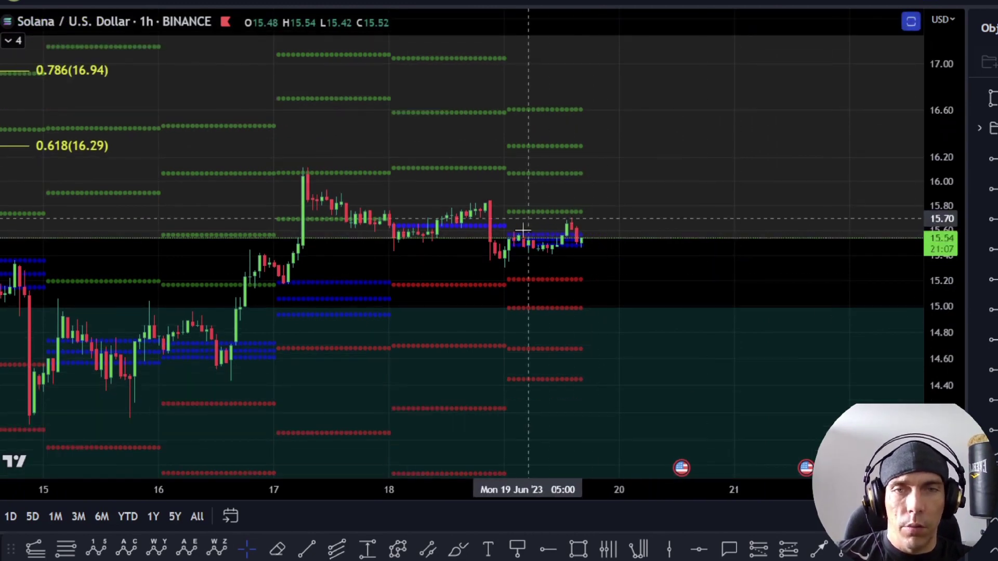
drag(564, 247, 577, 278)
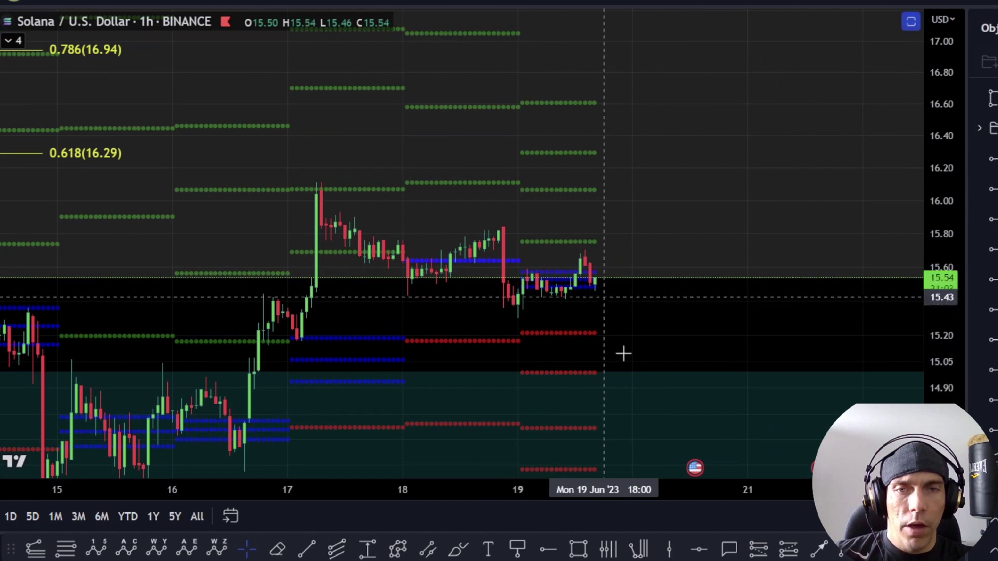
- Brush a short rise over the latest 19 June bounce towards the nearest green pivot, and delete the stroke
click(464, 552)
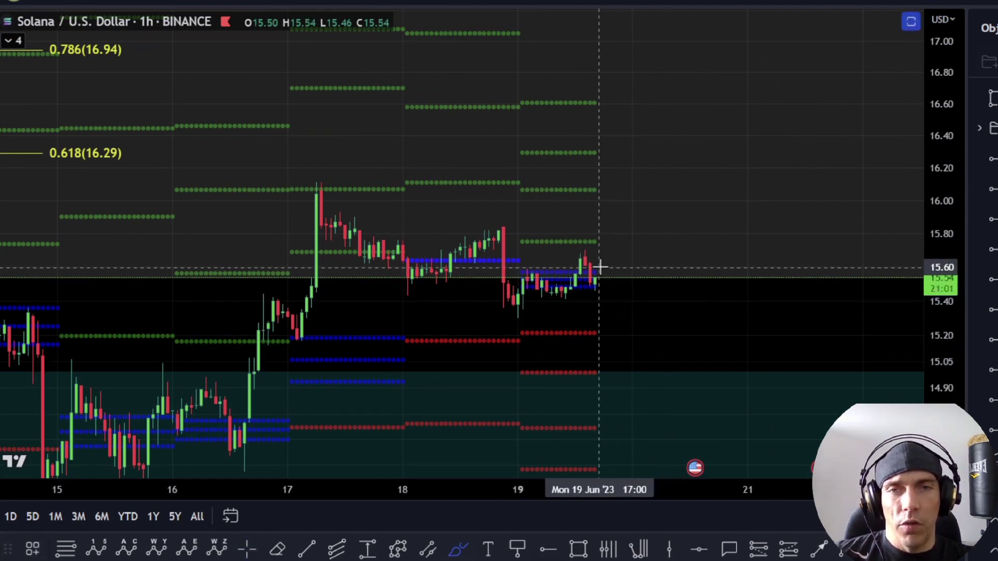
mouse_move(592, 266)
mouse_down()
mouse_move(561, 267)
mouse_move(624, 292)
mouse_move(597, 243)
mouse_up()
key(ctrl+z)
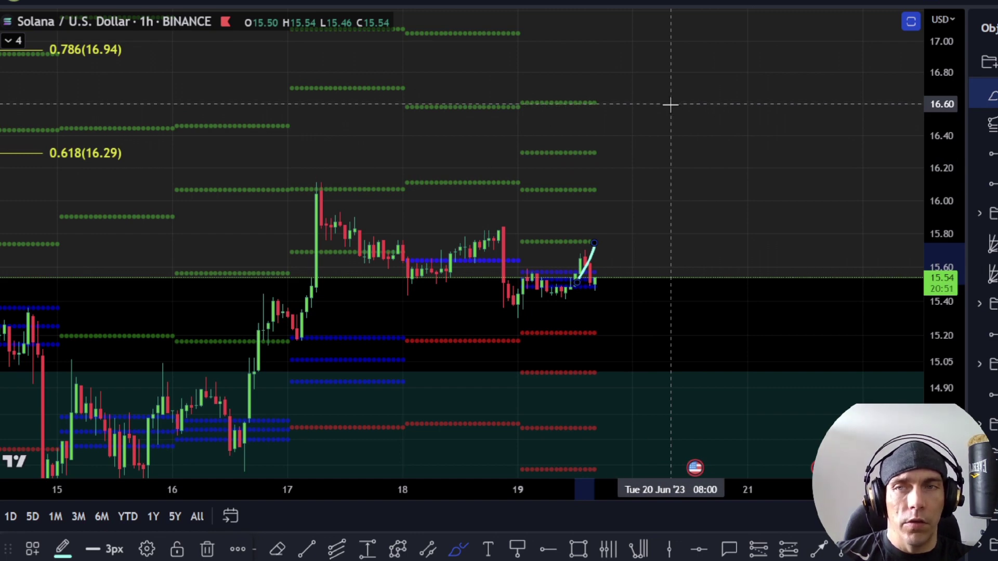
key(Delete)
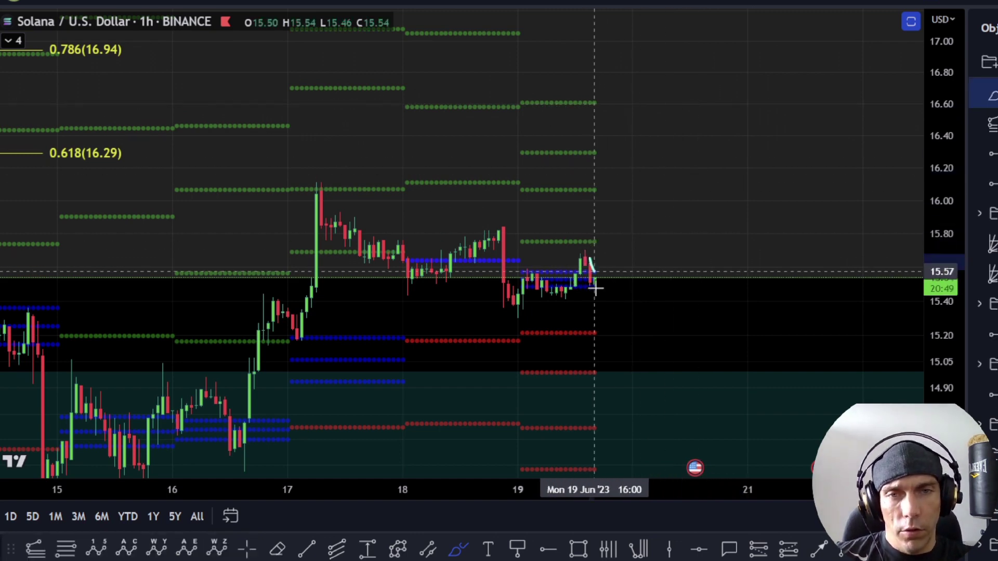
- Brush a drop from the current price to the red pivot at about 15.21, and delete the stroke
drag(595, 287, 615, 332)
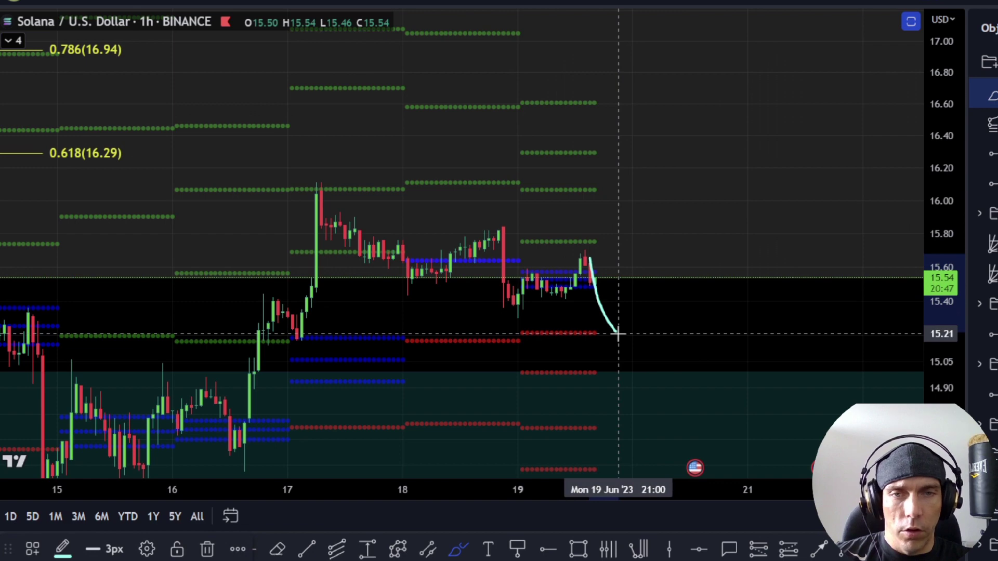
drag(676, 318, 678, 193)
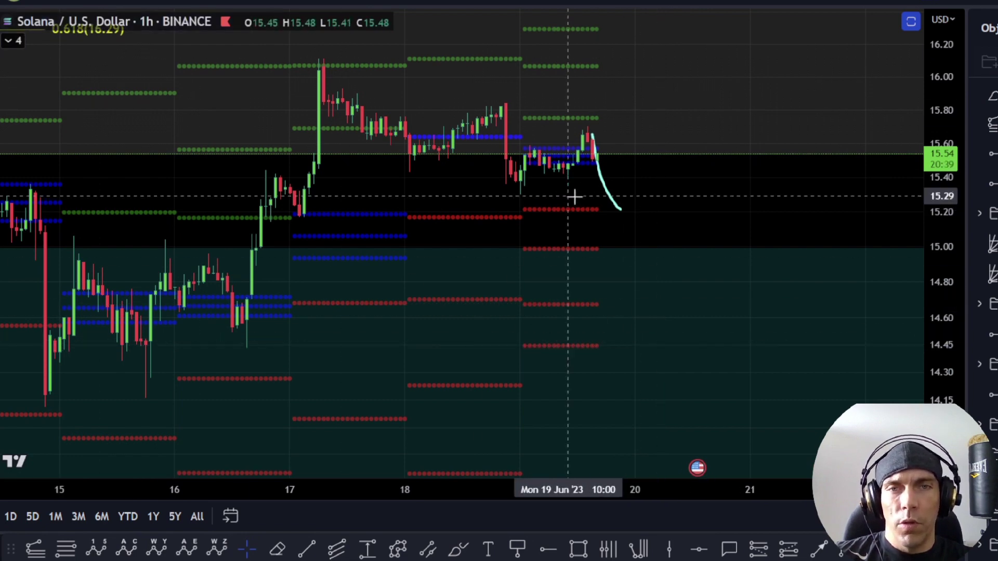
right_click(600, 183)
key(Delete)
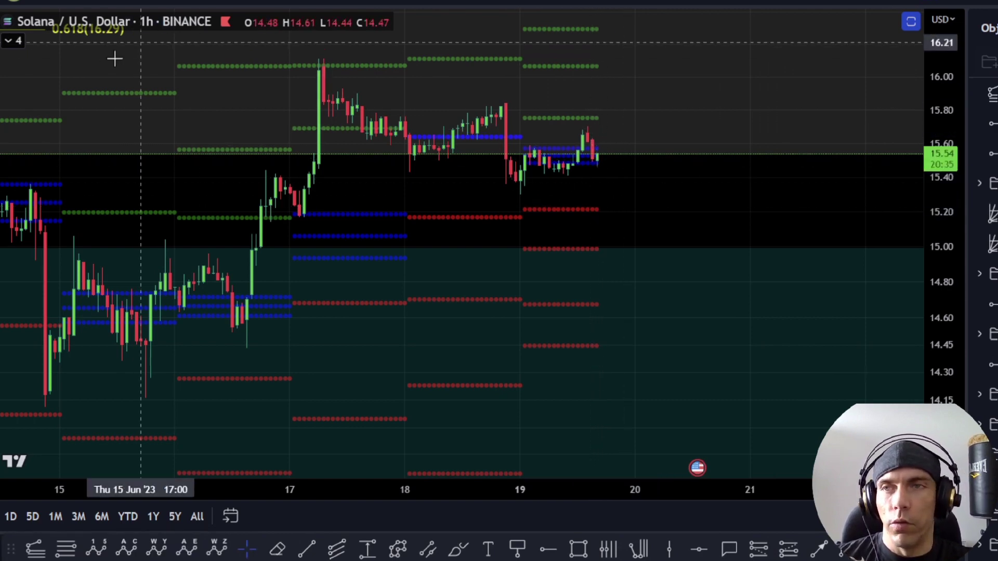
- Switch the CPR by KGS indicator from daily to weekly pivots
click(19, 40)
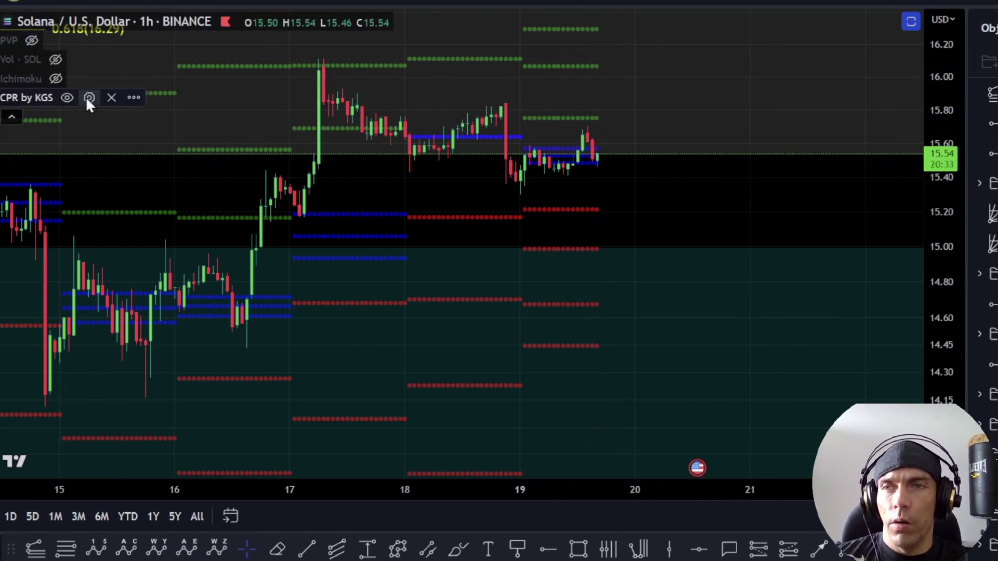
click(88, 98)
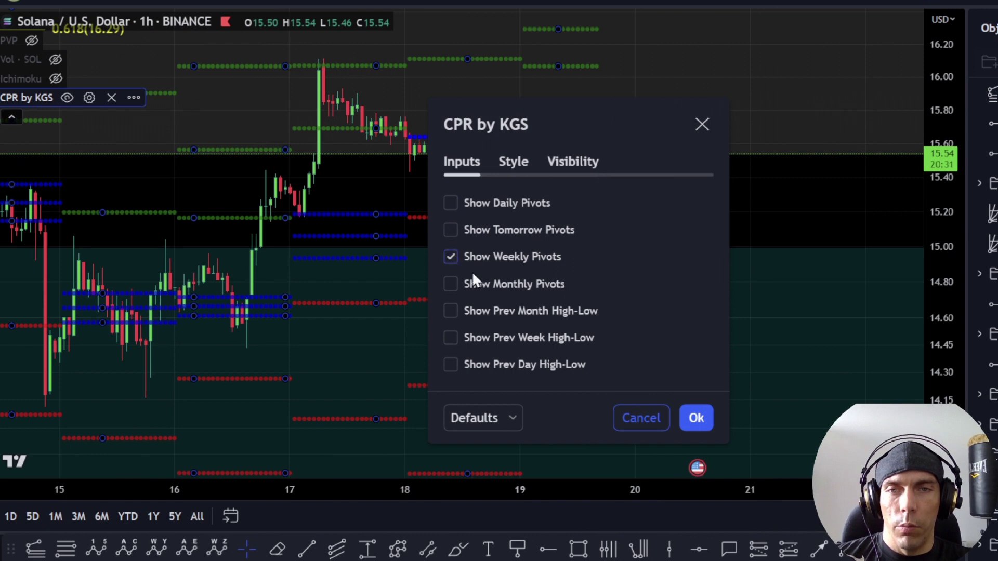
click(697, 419)
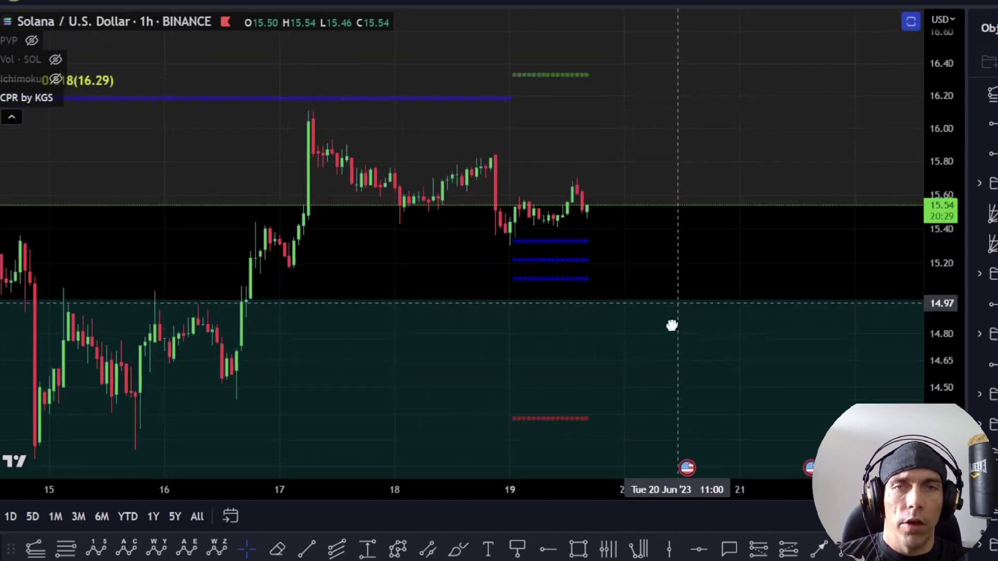
- Brush repeated dips onto the blue weekly pivots and a rise circling the green pivot at about 16.33, and delete the stroke
click(462, 554)
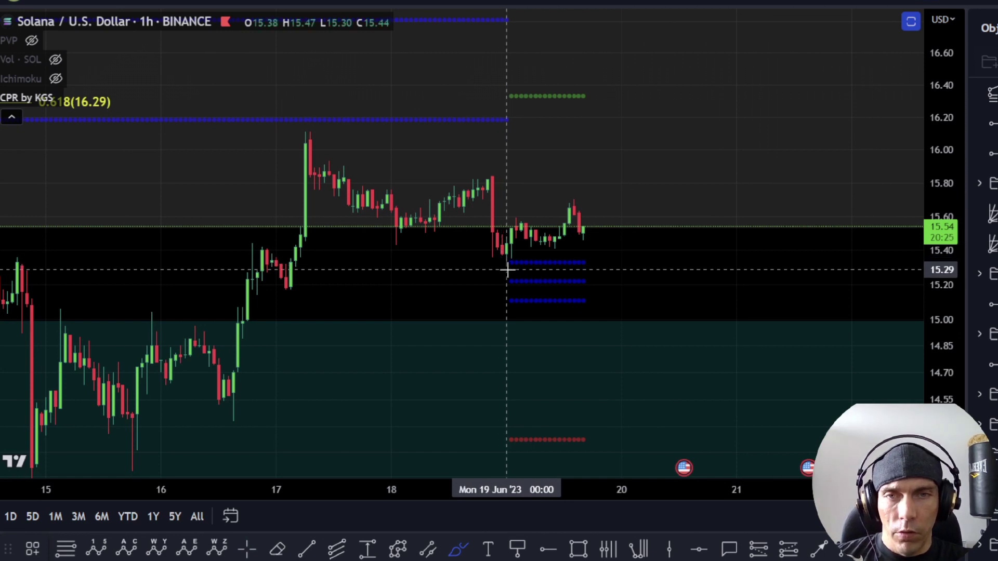
mouse_move(560, 233)
mouse_down()
mouse_move(490, 256)
mouse_move(572, 248)
mouse_move(564, 218)
mouse_up()
key(ctrl+z)
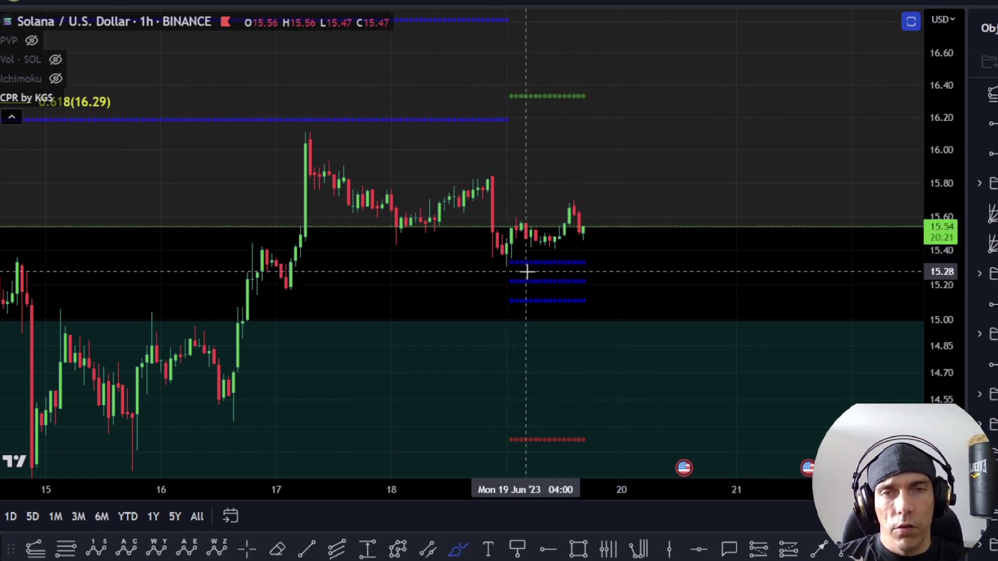
mouse_move(507, 265)
mouse_down()
mouse_move(523, 221)
mouse_move(555, 263)
mouse_move(592, 272)
mouse_move(603, 250)
mouse_move(626, 101)
mouse_move(644, 97)
mouse_move(584, 75)
mouse_up()
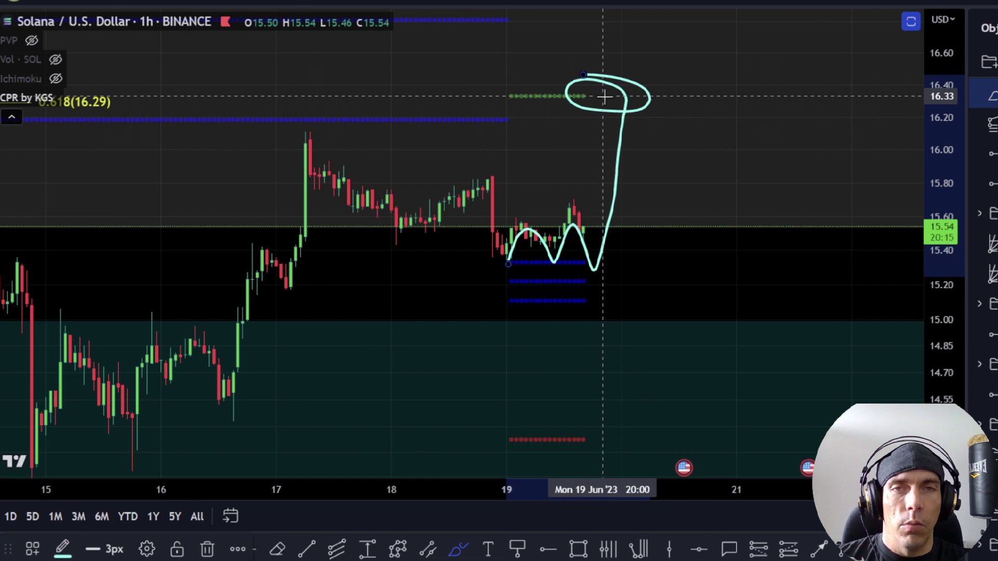
key(Delete)
key(Escape)
- Brush a rise, pullback and second rise from the 10 June low to the green weekly pivot above 18.00, and delete the stroke
drag(682, 125, 666, 349)
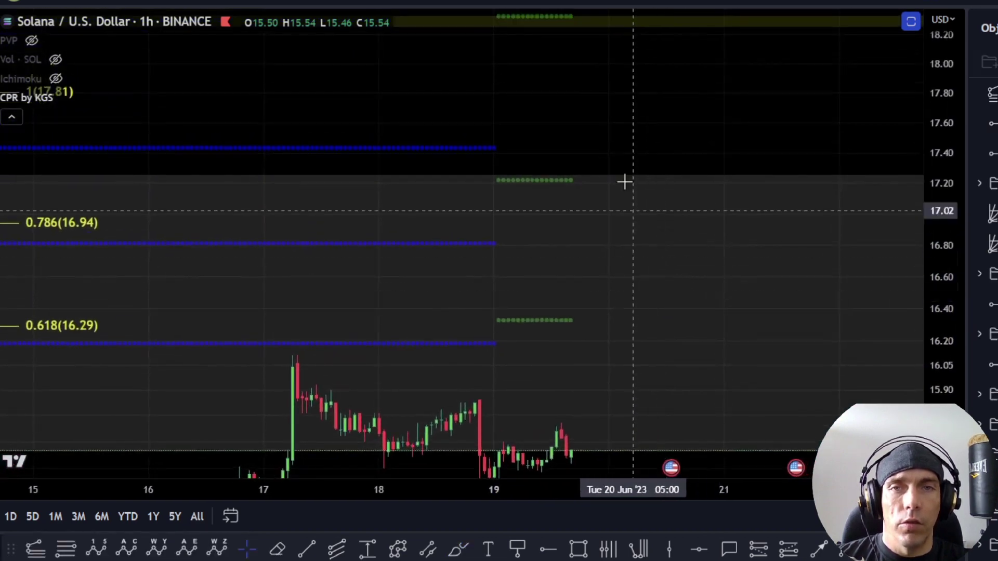
drag(656, 126, 670, 310)
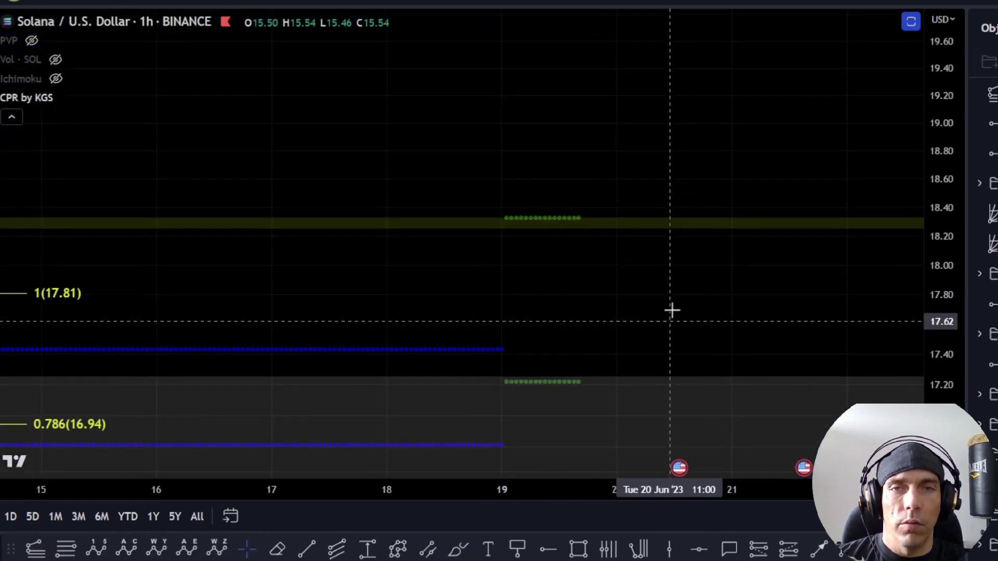
scroll(647, 226, down, 5)
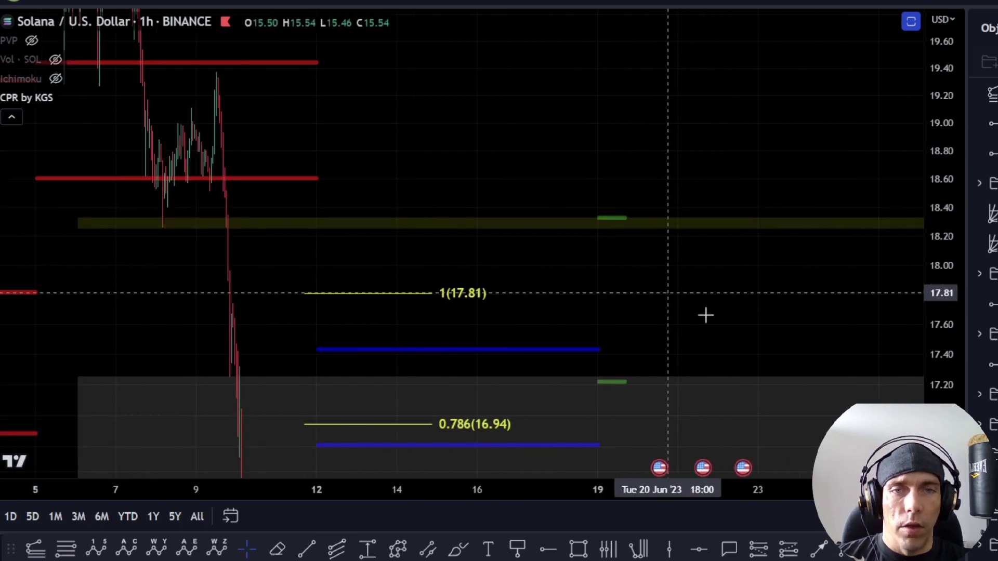
drag(708, 436, 654, 90)
drag(659, 388, 703, 275)
drag(936, 188, 970, 468)
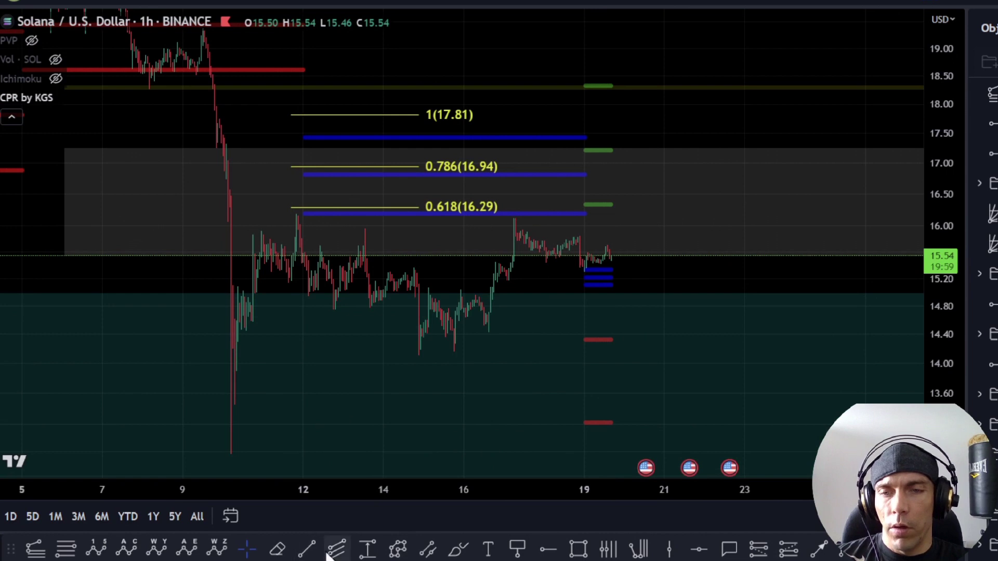
click(454, 553)
mouse_move(231, 459)
mouse_down()
mouse_move(289, 216)
mouse_move(452, 314)
mouse_move(464, 341)
mouse_move(597, 78)
mouse_move(555, 66)
mouse_up()
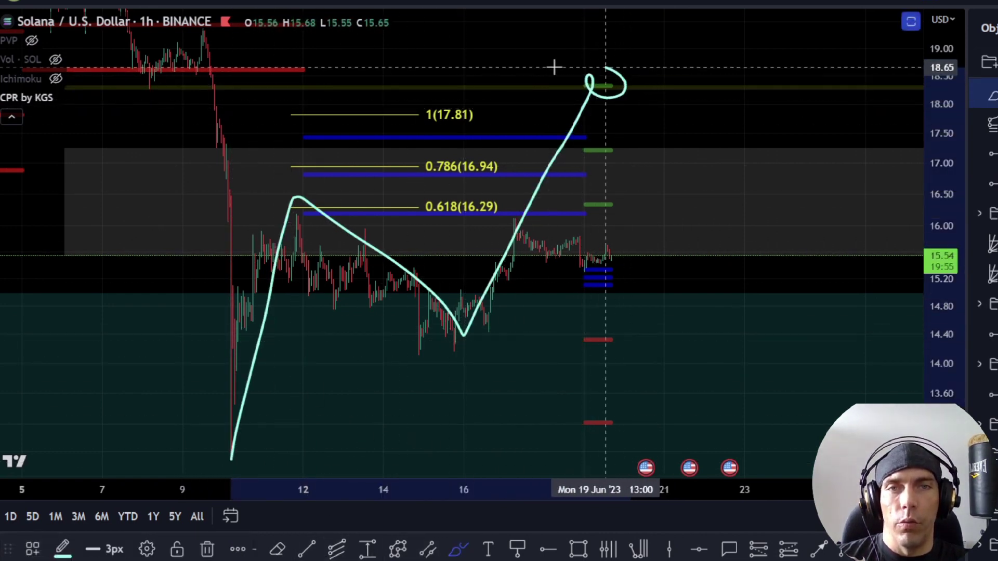
key(Delete)
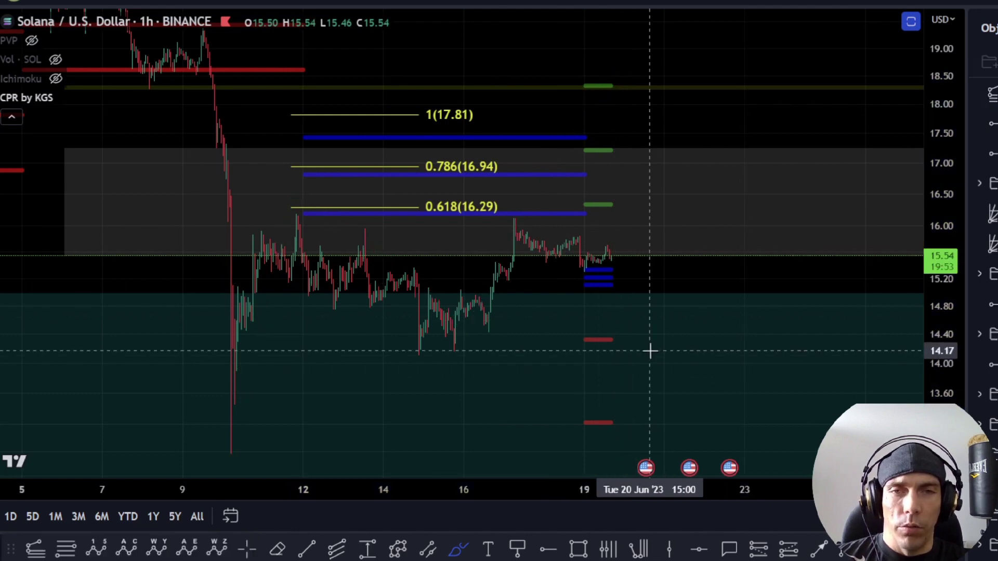
- Brush a short mark along the early-June lows at about 18.25, and delete the stroke
scroll(533, 253, down, 2)
scroll(534, 254, down, 2)
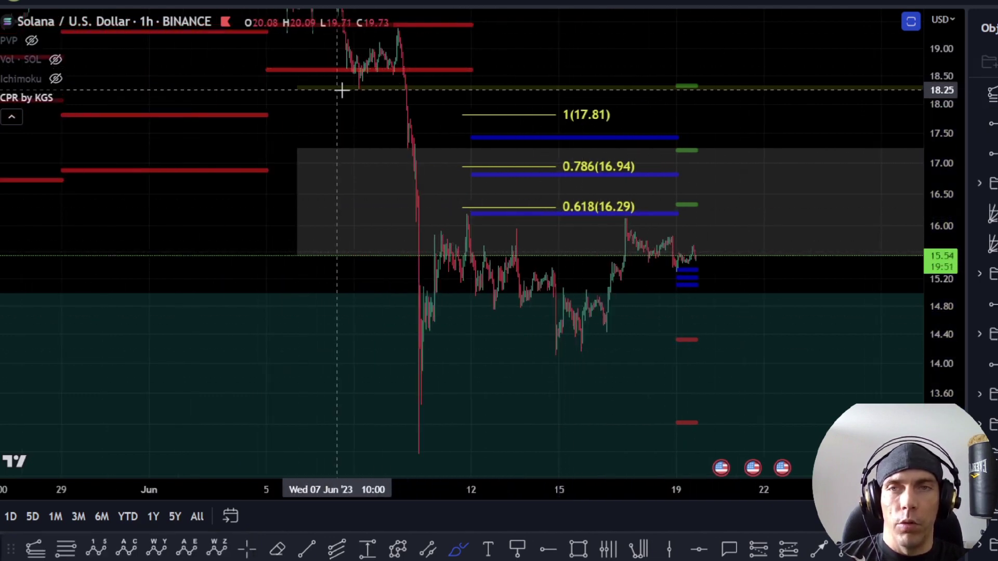
drag(341, 89, 408, 91)
key(Delete)
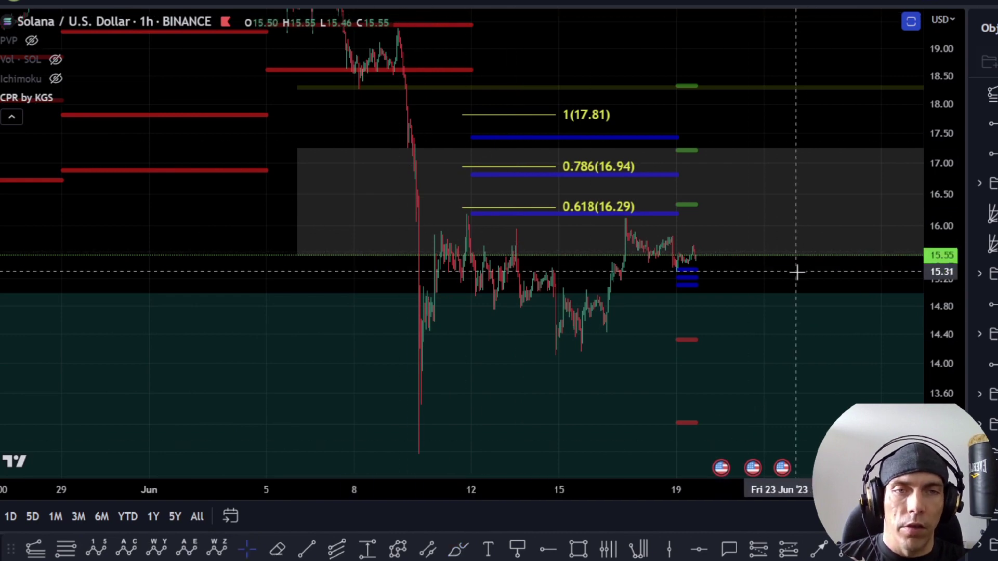
- Brush a drop from the current price and a mark along the red weekly pivot at about 14.33, and remove both strokes
drag(797, 271, 622, 221)
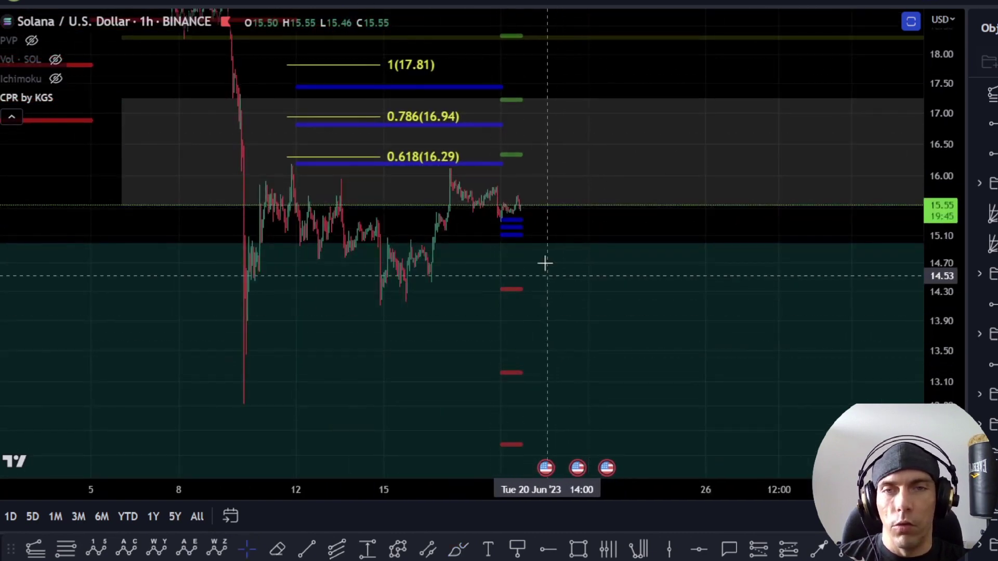
scroll(545, 264, up, 3)
click(456, 550)
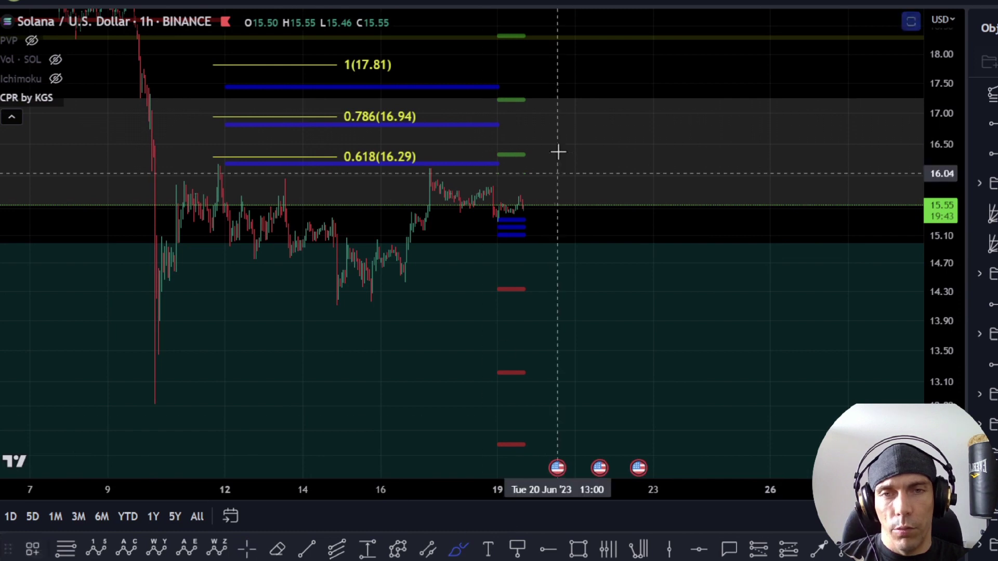
drag(522, 205, 563, 312)
key(ctrl+z)
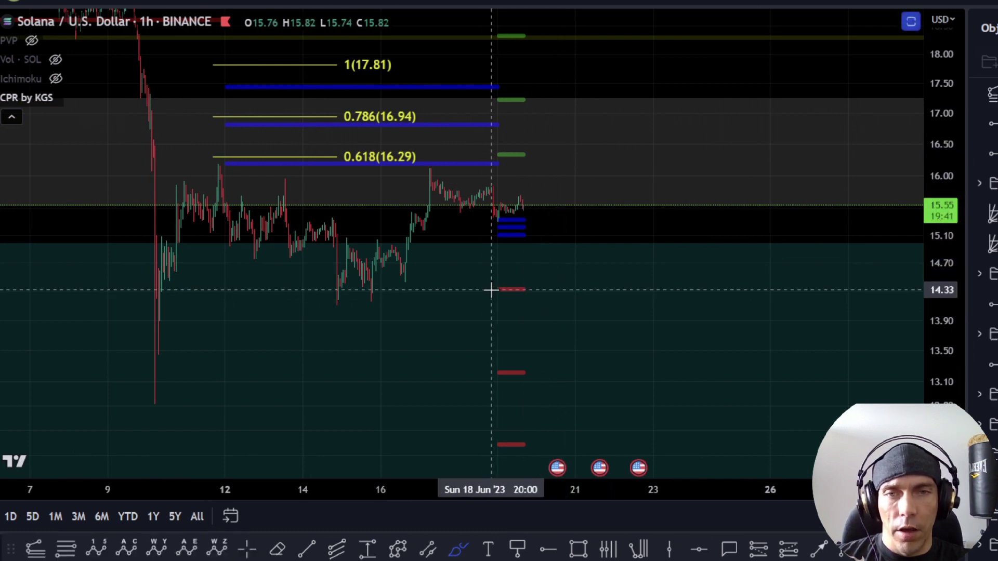
drag(494, 289, 533, 289)
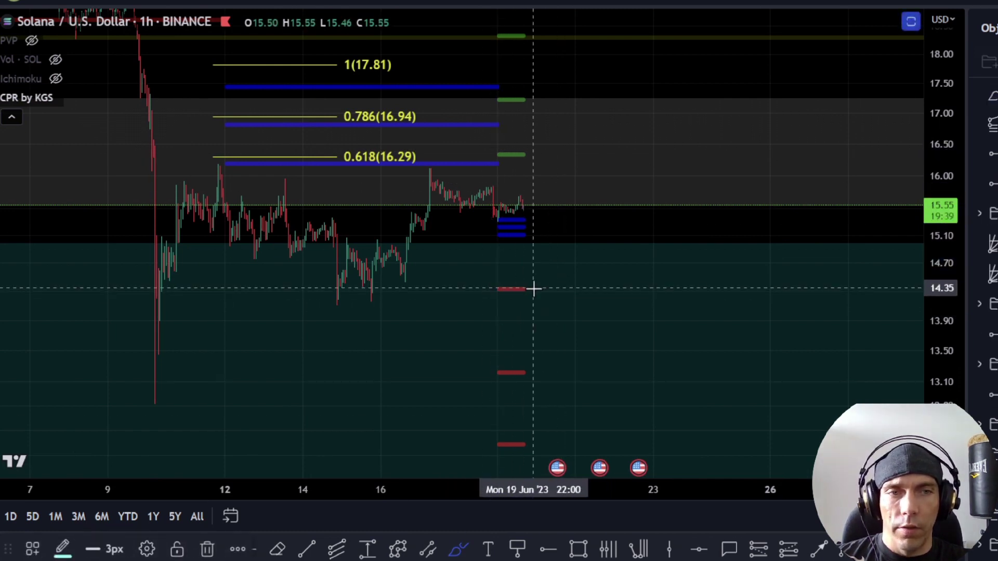
key(Escape)
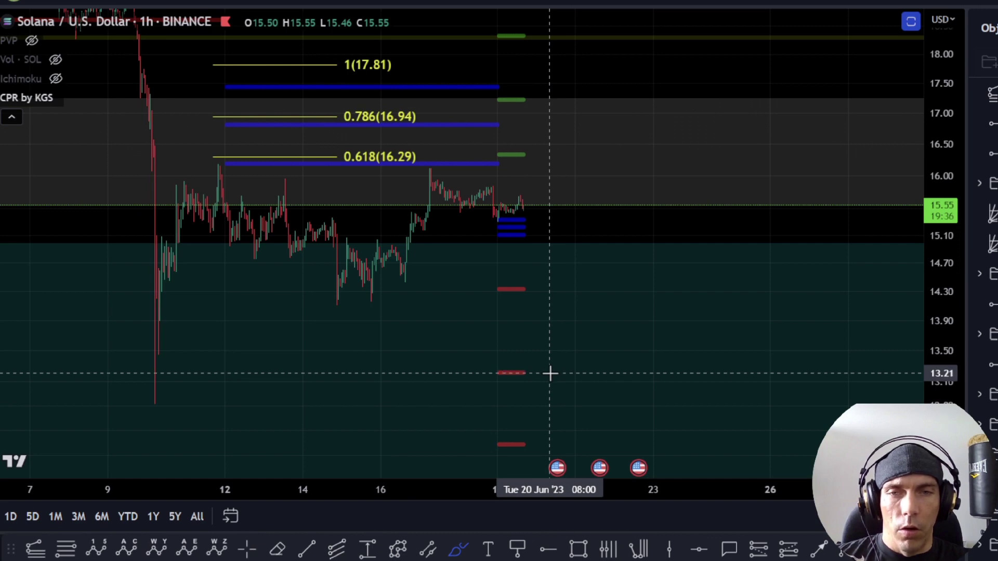
- Check the lower red weekly pivots, and switch the CPR by KGS indicator from weekly to monthly pivots
drag(550, 373, 626, 207)
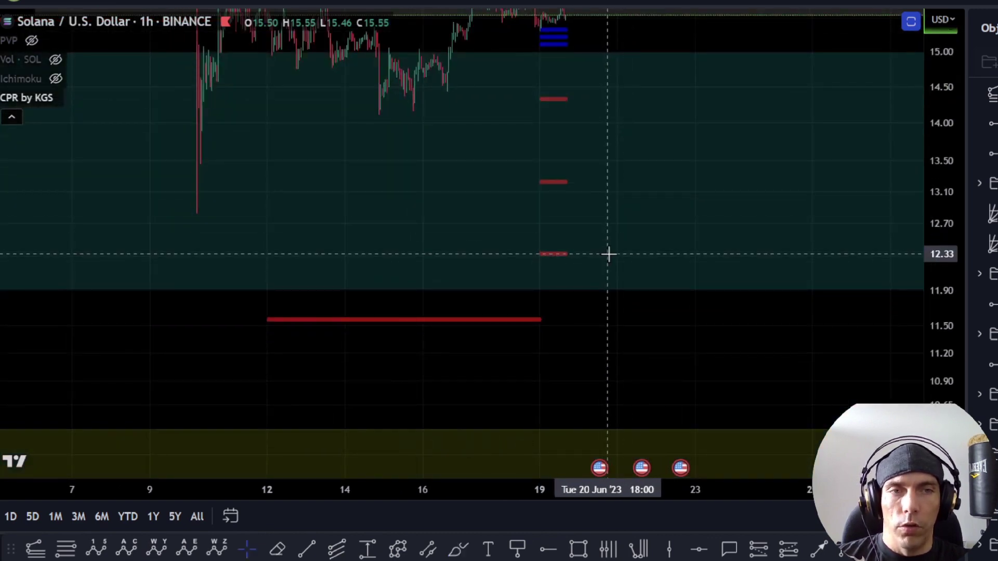
drag(695, 208, 671, 276)
drag(939, 211, 940, 301)
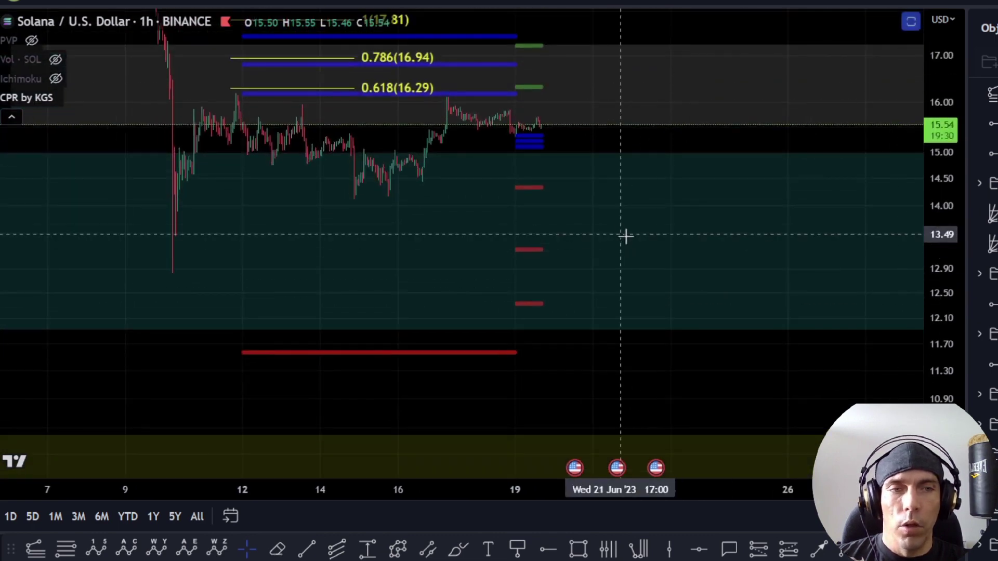
scroll(671, 218, down, 5)
drag(579, 165, 570, 253)
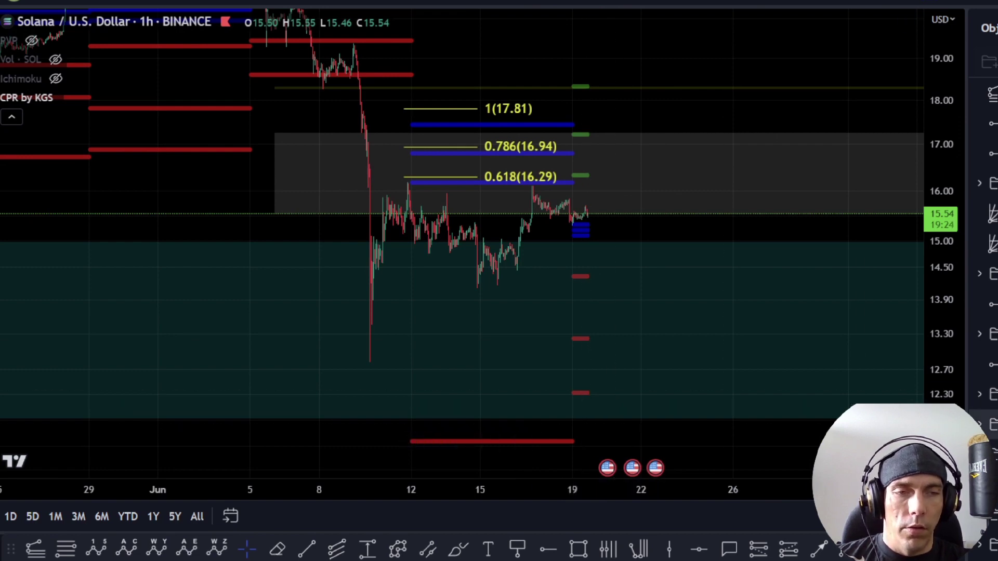
mouse_move(44, 99)
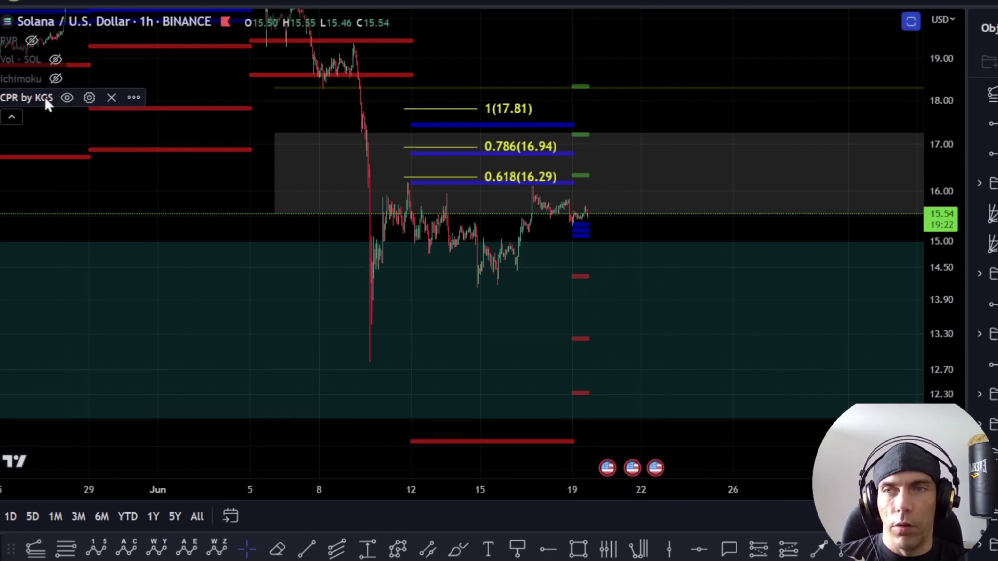
click(89, 97)
click(451, 257)
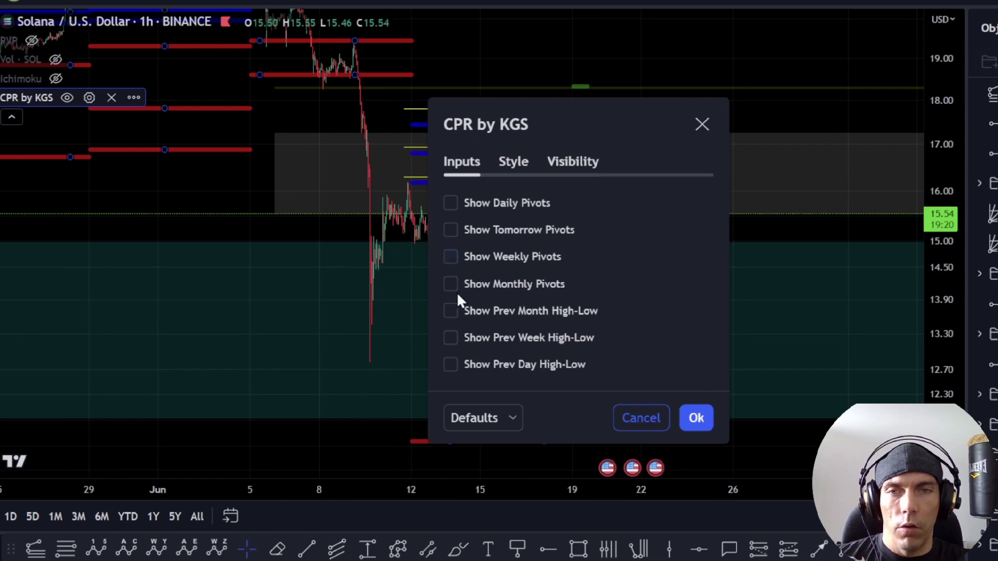
click(450, 284)
click(685, 416)
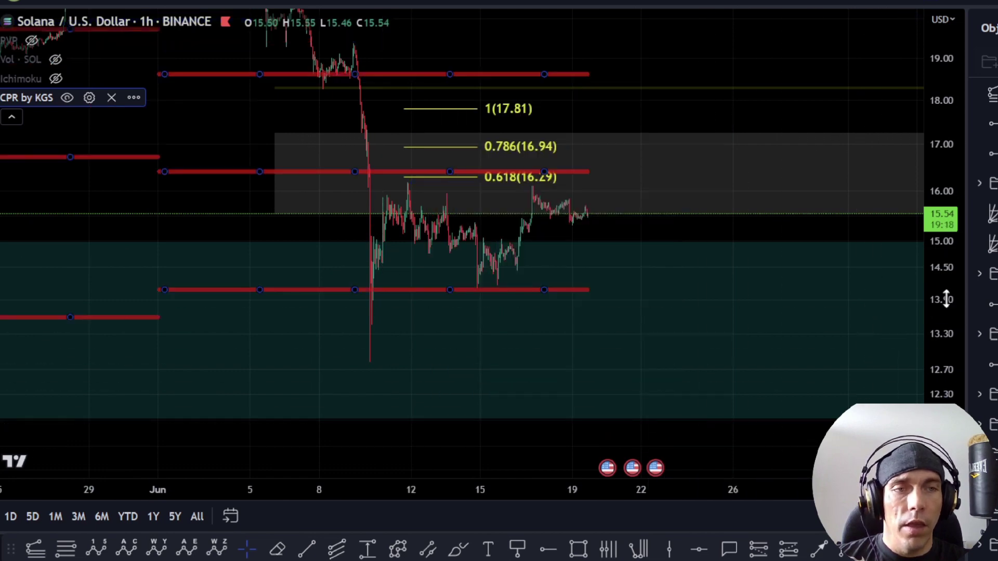
- Brush a loop around the mid-June range between the red monthly pivots, and delete the Fibonacci extension and the loop
drag(946, 299, 946, 338)
scroll(658, 302, down, 3)
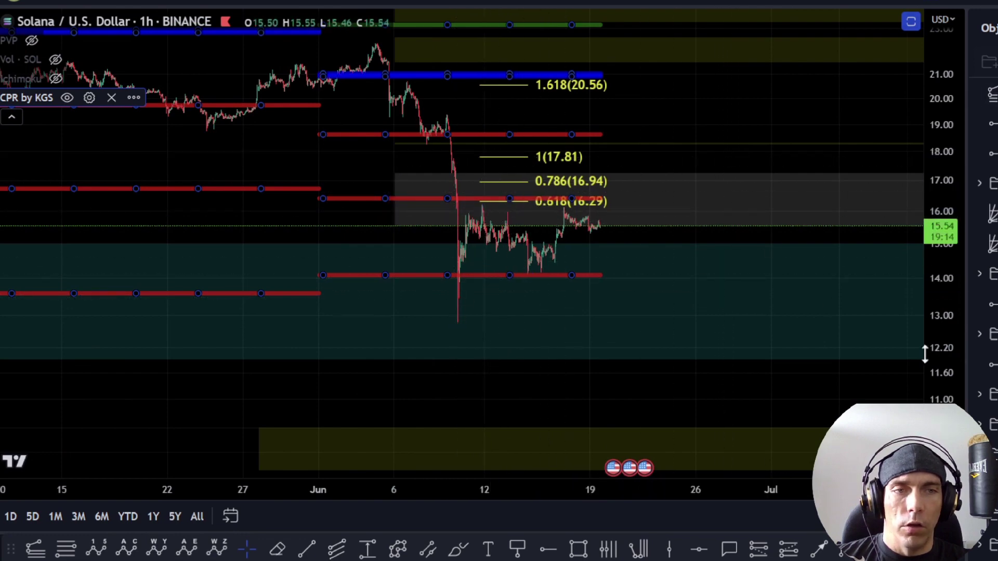
drag(942, 375, 942, 332)
scroll(619, 352, up, 3)
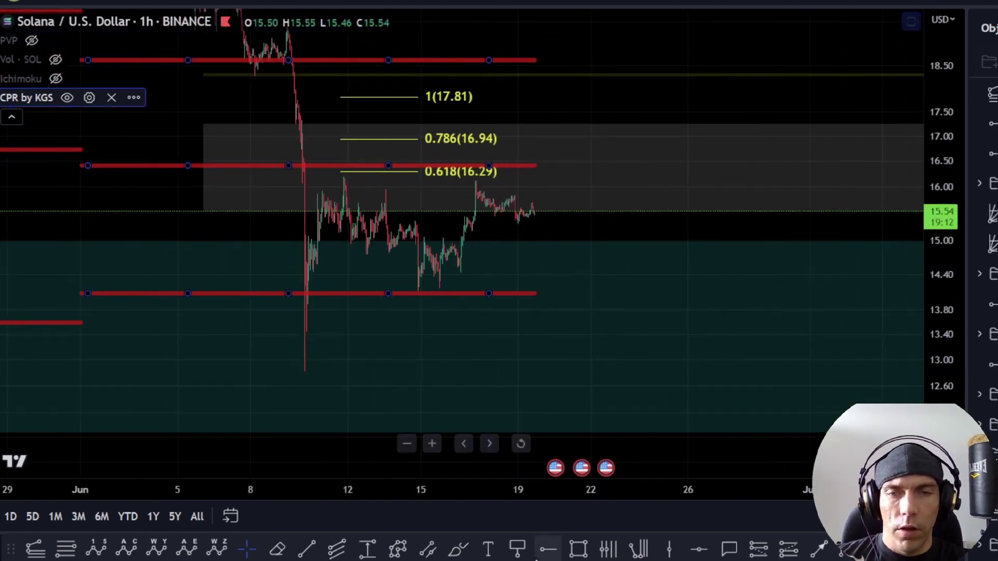
click(457, 551)
mouse_move(503, 167)
mouse_down()
mouse_move(416, 305)
mouse_move(531, 222)
mouse_up()
click(441, 141)
key(Delete)
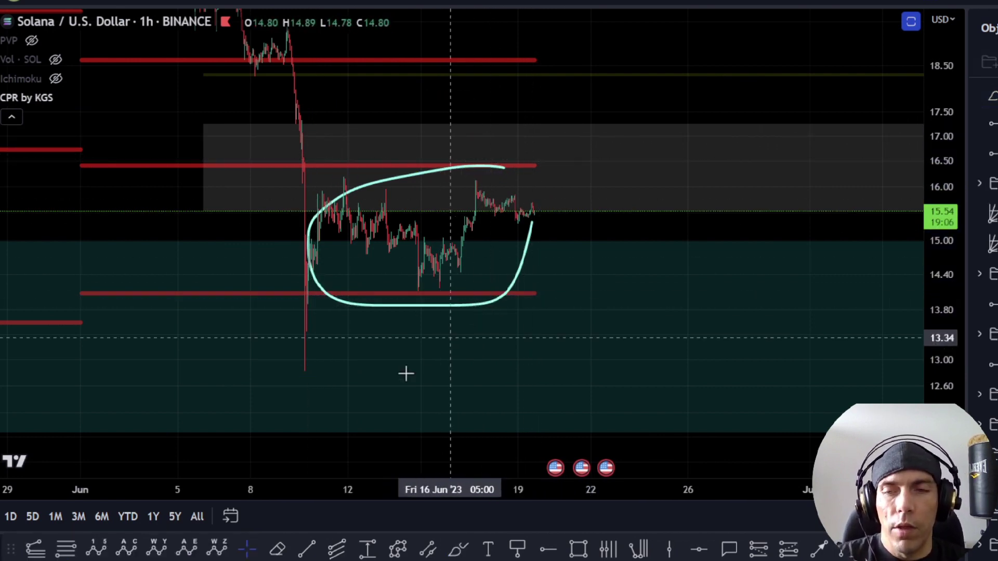
click(416, 177)
key(Delete)
- Brush swings from the 10 June low to a circled red monthly pivot near 16.40, with a decline below 12.60, and delete the stroke
click(451, 552)
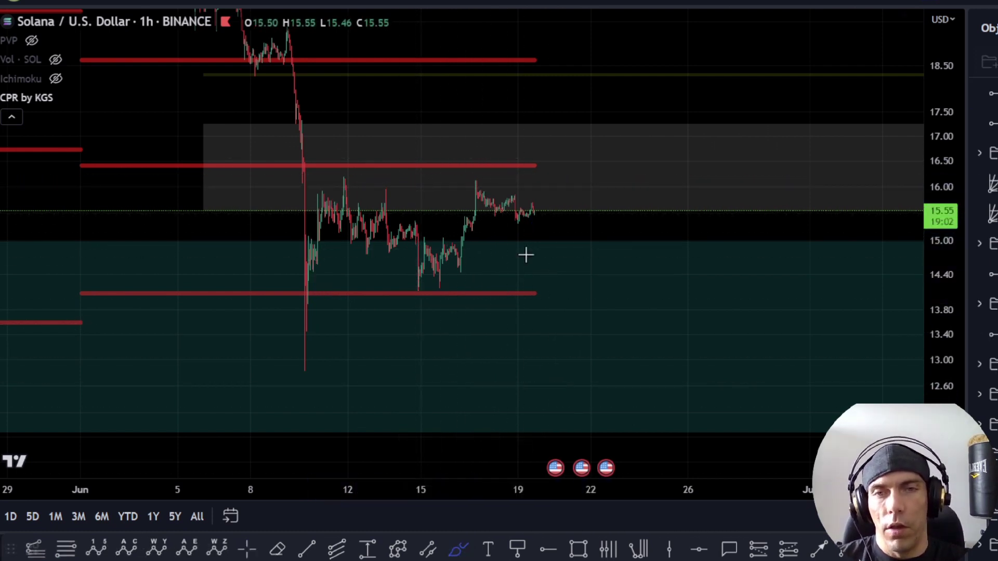
mouse_move(312, 391)
mouse_down()
mouse_move(316, 361)
mouse_move(469, 253)
mouse_up()
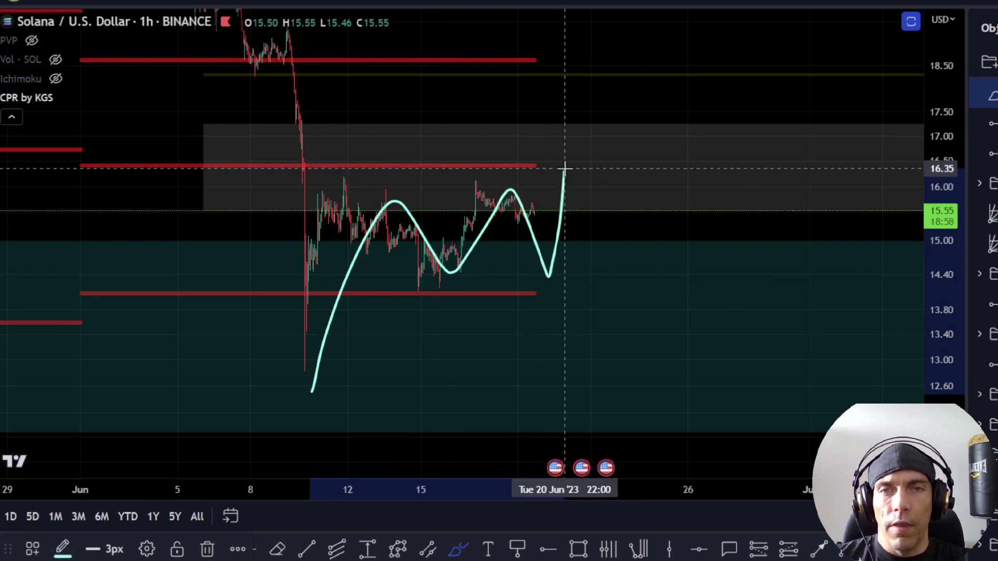
mouse_move(565, 169)
mouse_down()
mouse_move(671, 412)
mouse_move(716, 470)
mouse_up()
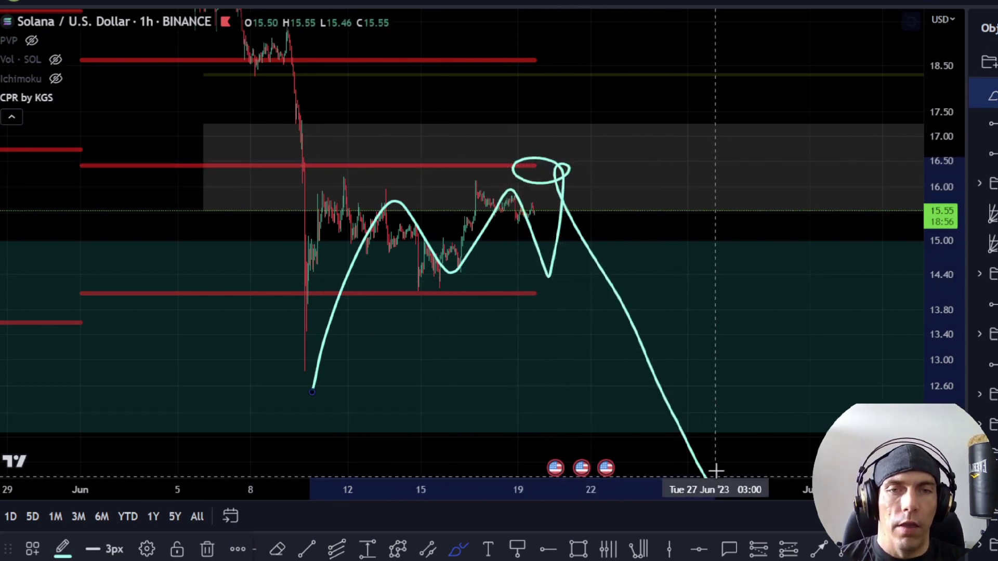
key(Delete)
- Brush a small circle around the red monthly pivot just above the current price, and delete it
scroll(562, 265, down, 3)
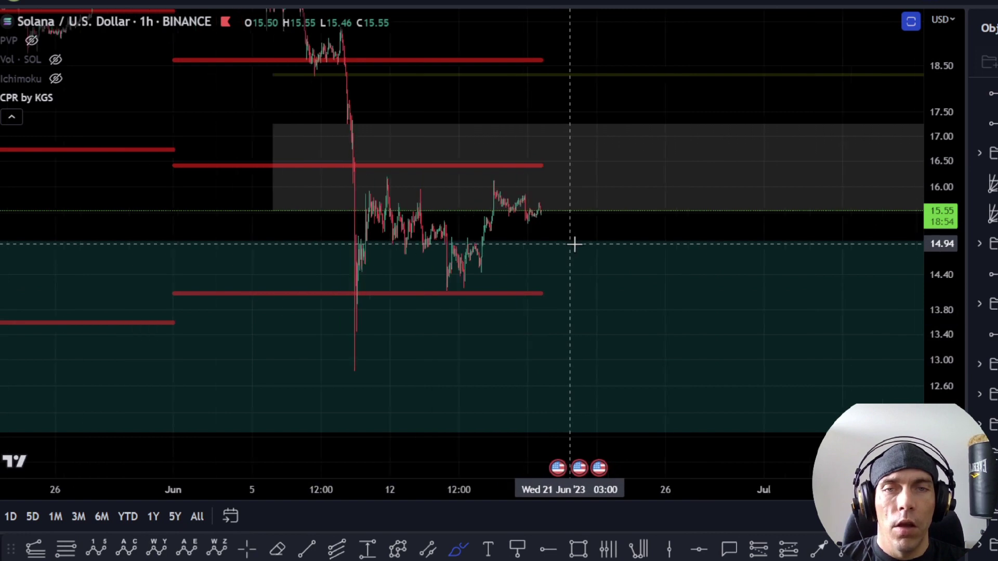
key(Escape)
drag(598, 233, 563, 356)
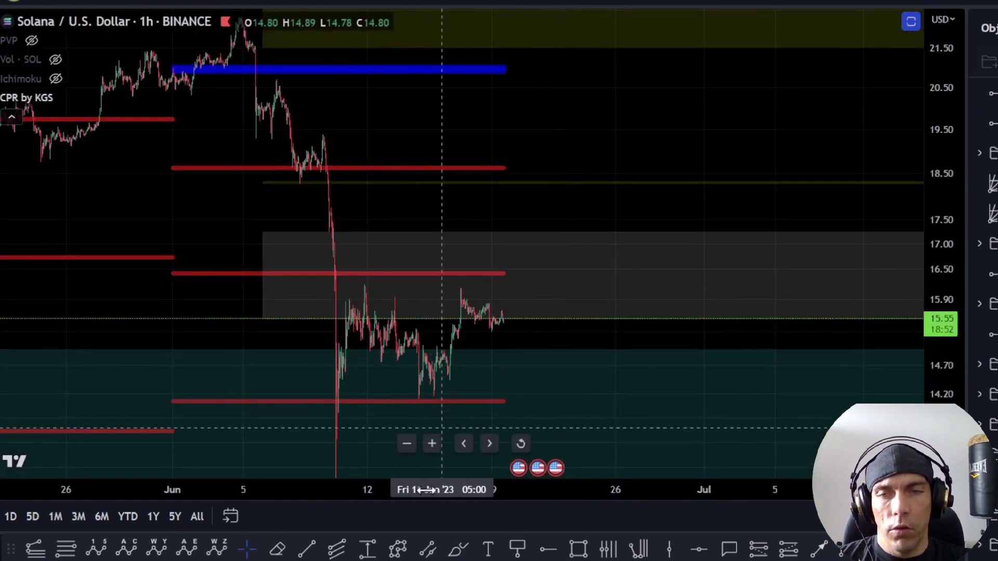
click(458, 548)
drag(511, 268, 475, 264)
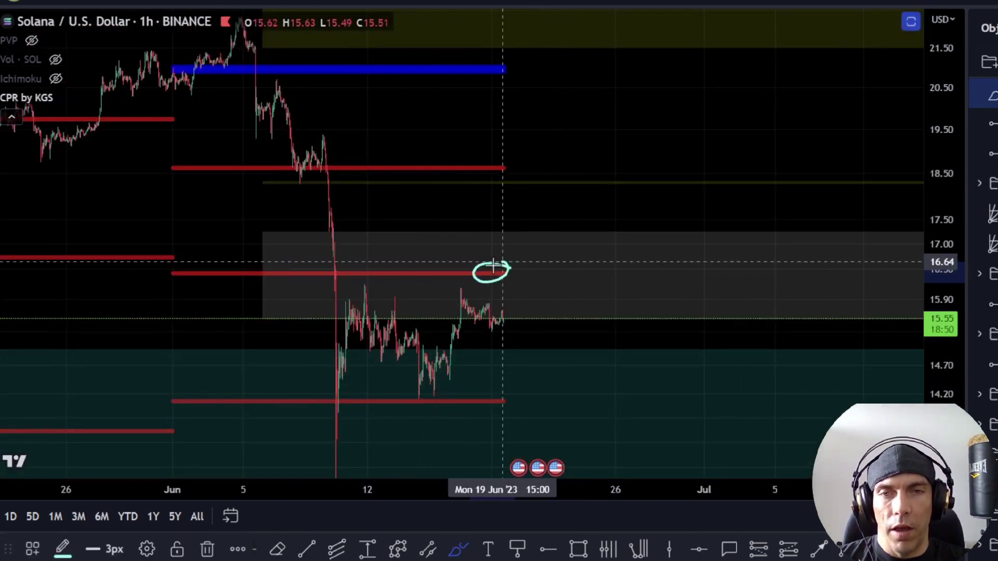
key(Delete)
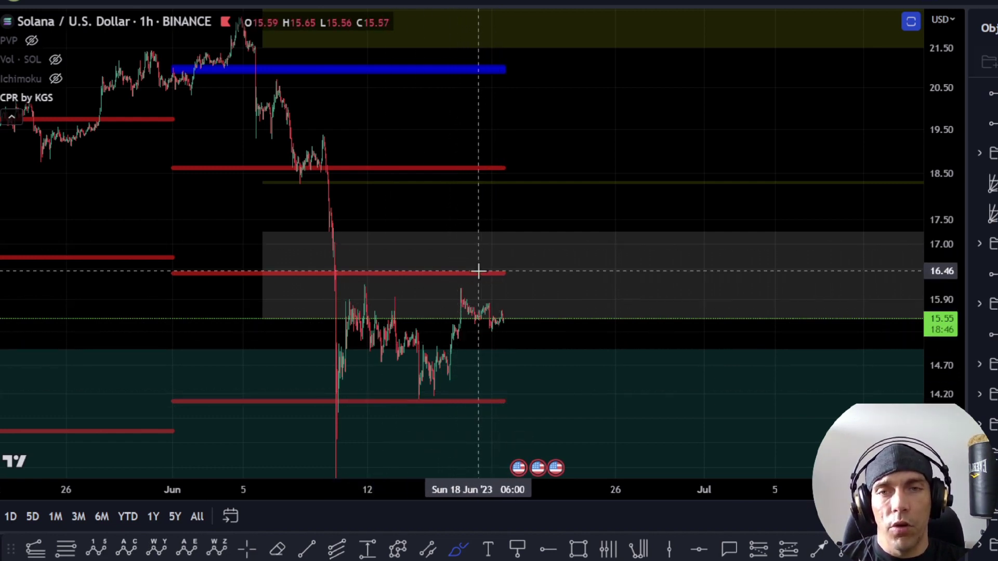
- Brush an arrow from the red monthly pivot near 16.46 up to about 18.50, loop around the next red pivot, and delete the loop
mouse_move(478, 268)
mouse_down()
mouse_move(526, 188)
mouse_move(521, 175)
mouse_move(531, 190)
mouse_up()
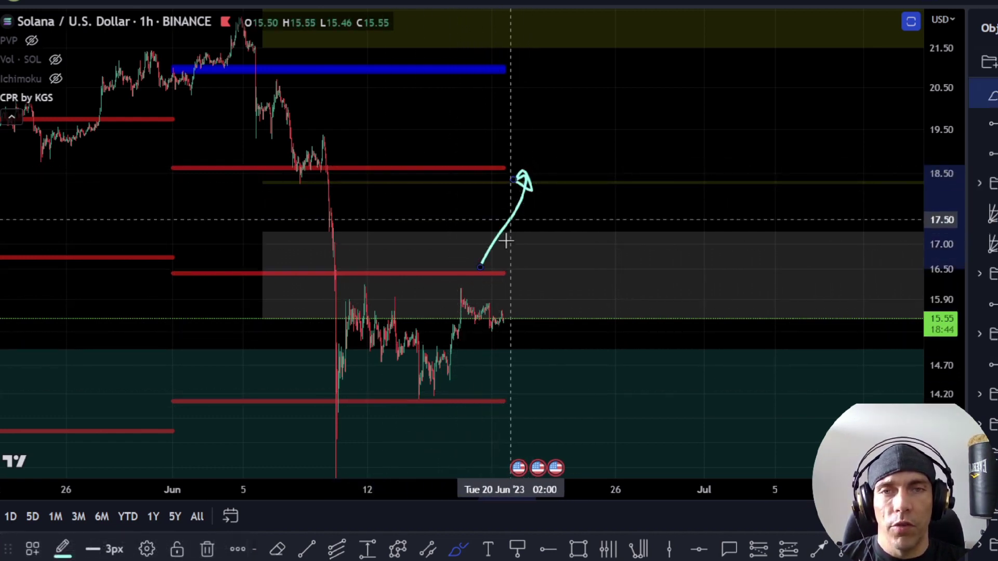
drag(526, 156, 486, 143)
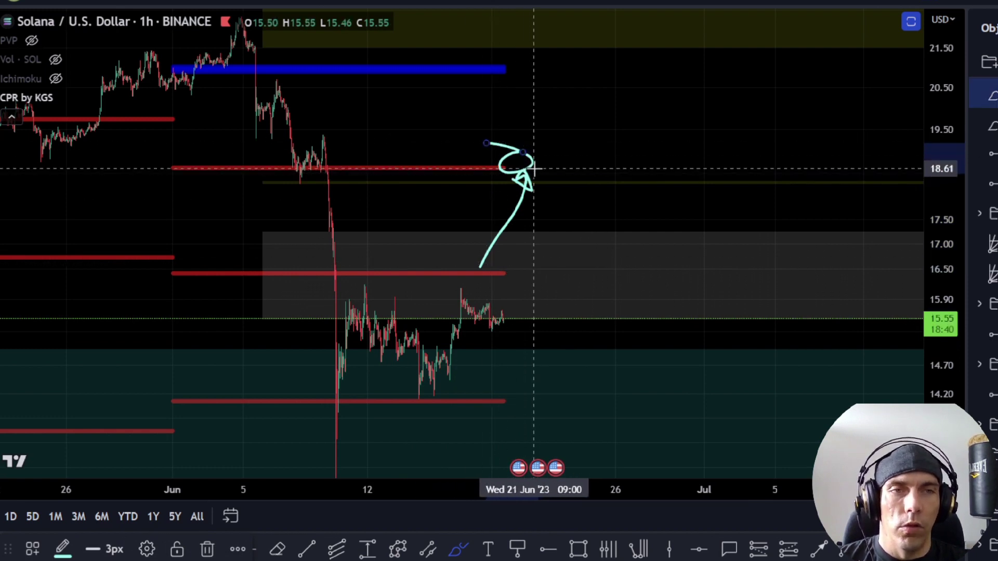
key(Delete)
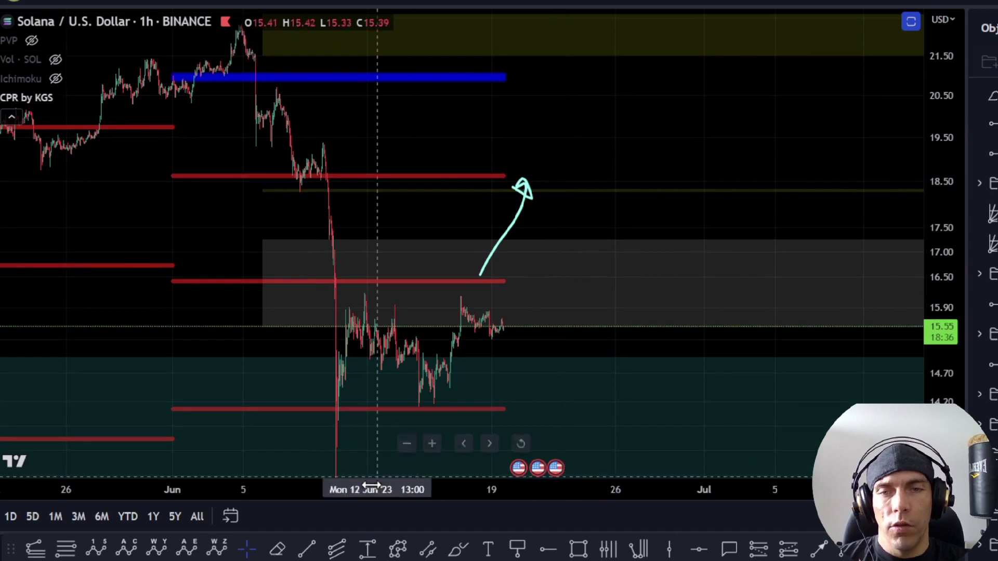
- Check the blue and green monthly pivots above the price, then hide the CPR by KGS indicator and delete the brushed arrow
drag(586, 80, 545, 258)
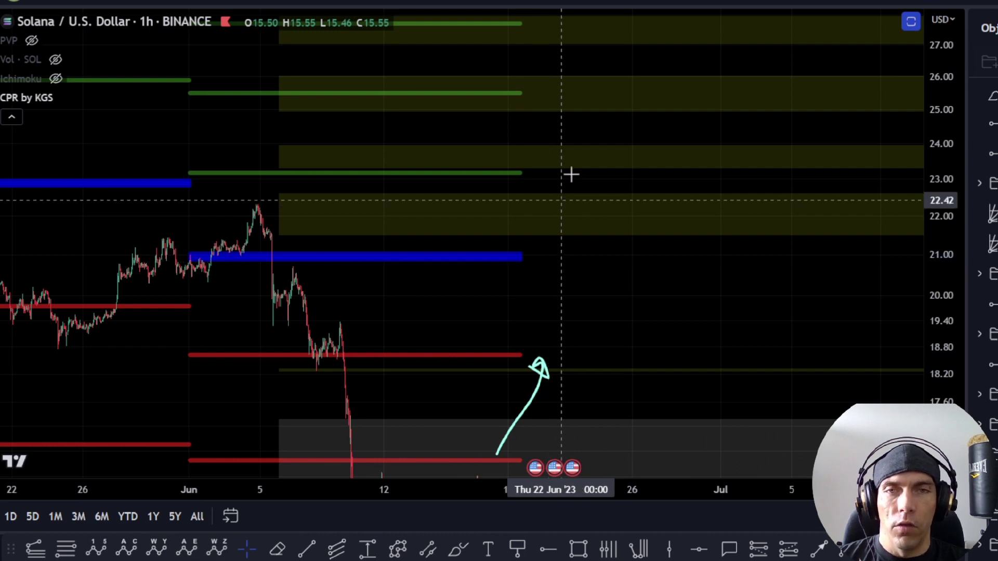
drag(573, 212, 573, 291)
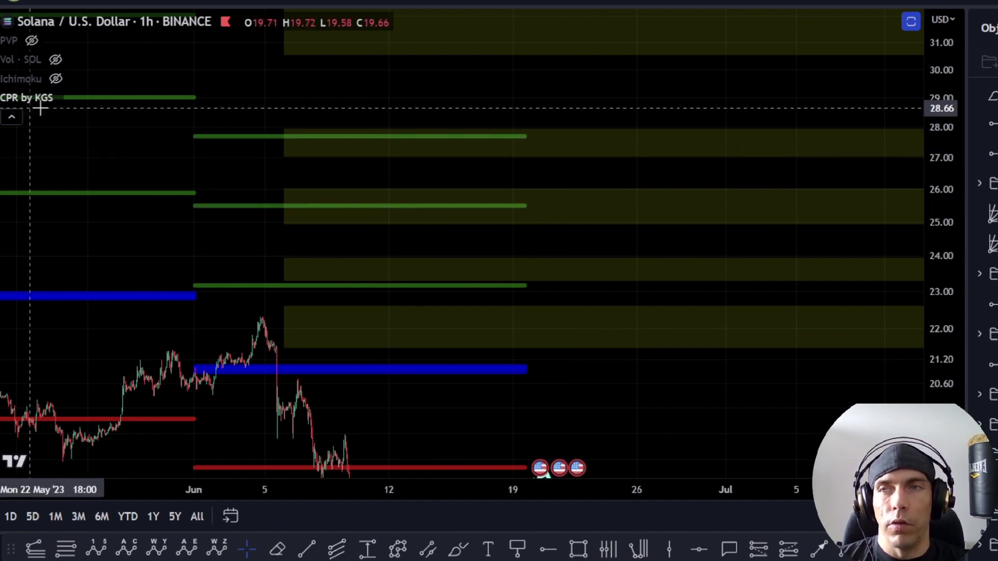
click(64, 97)
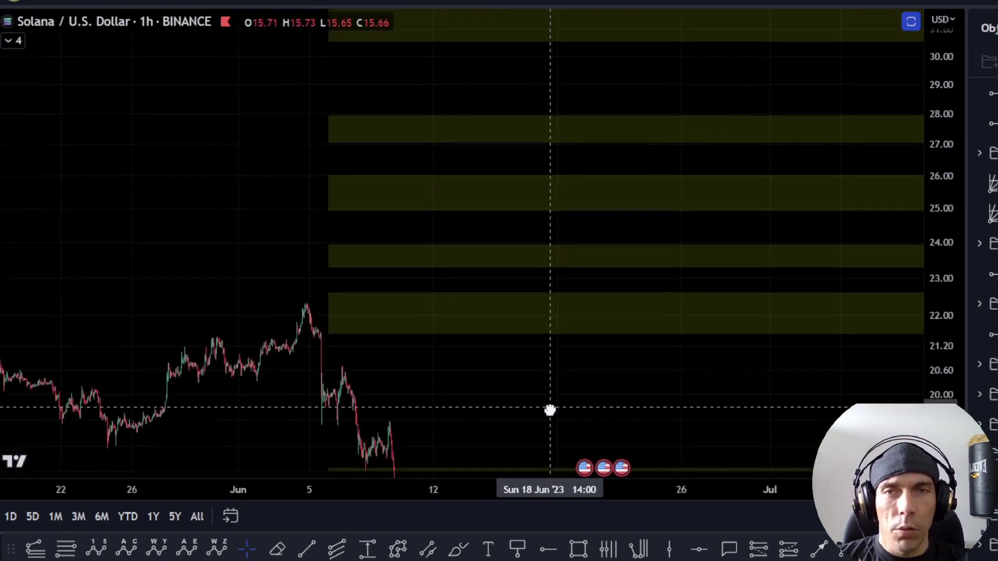
drag(549, 411, 485, 165)
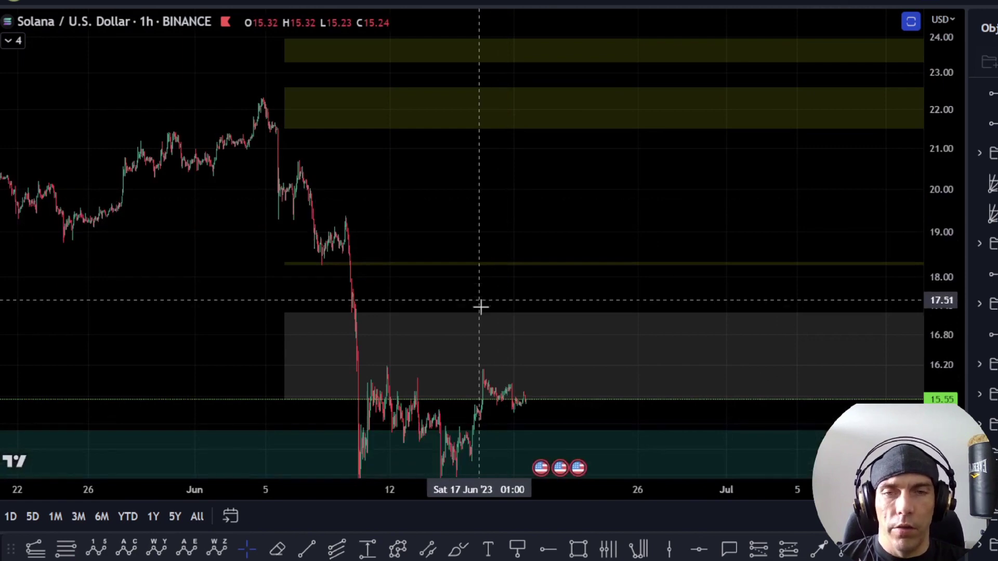
drag(503, 283, 545, 144)
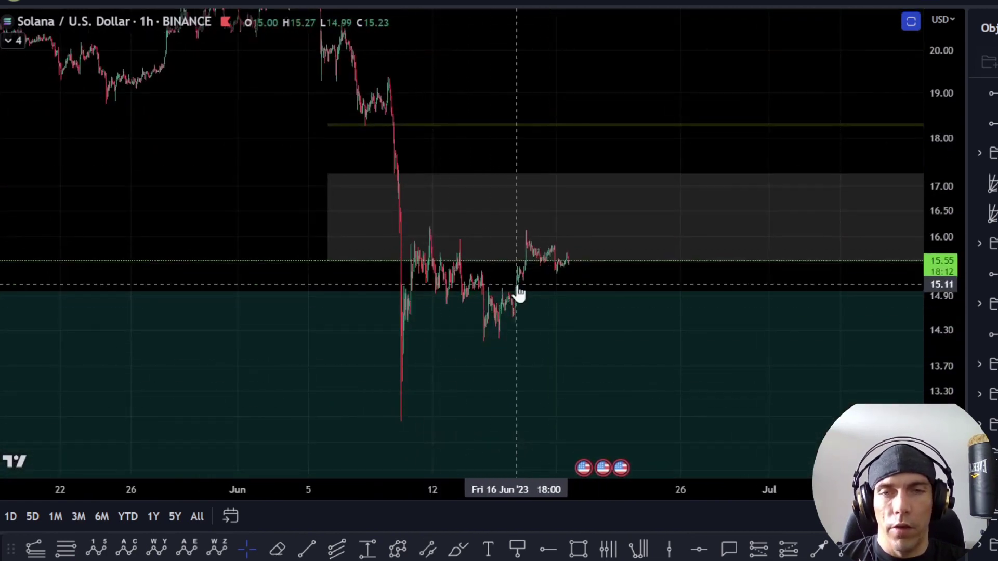
drag(599, 280, 611, 300)
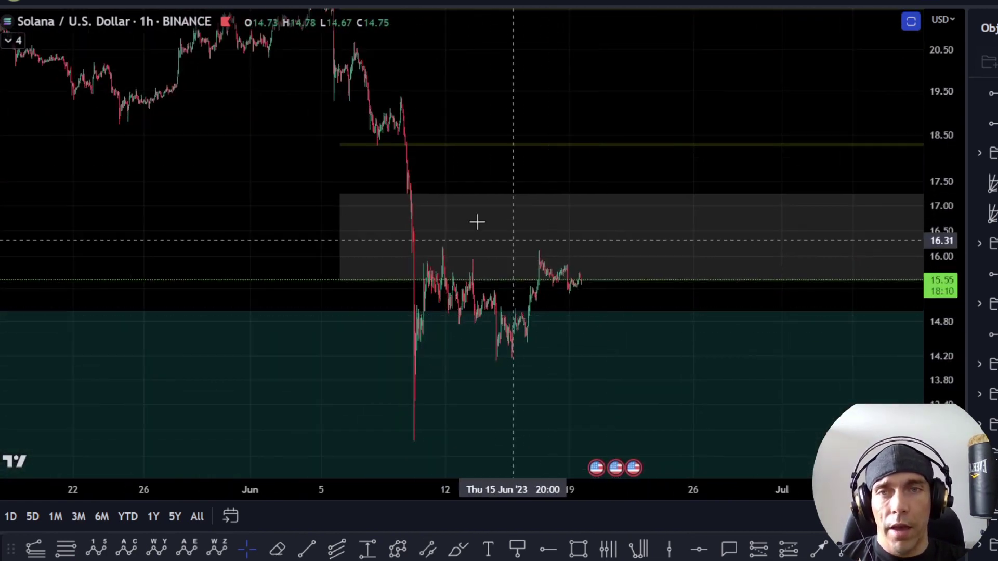